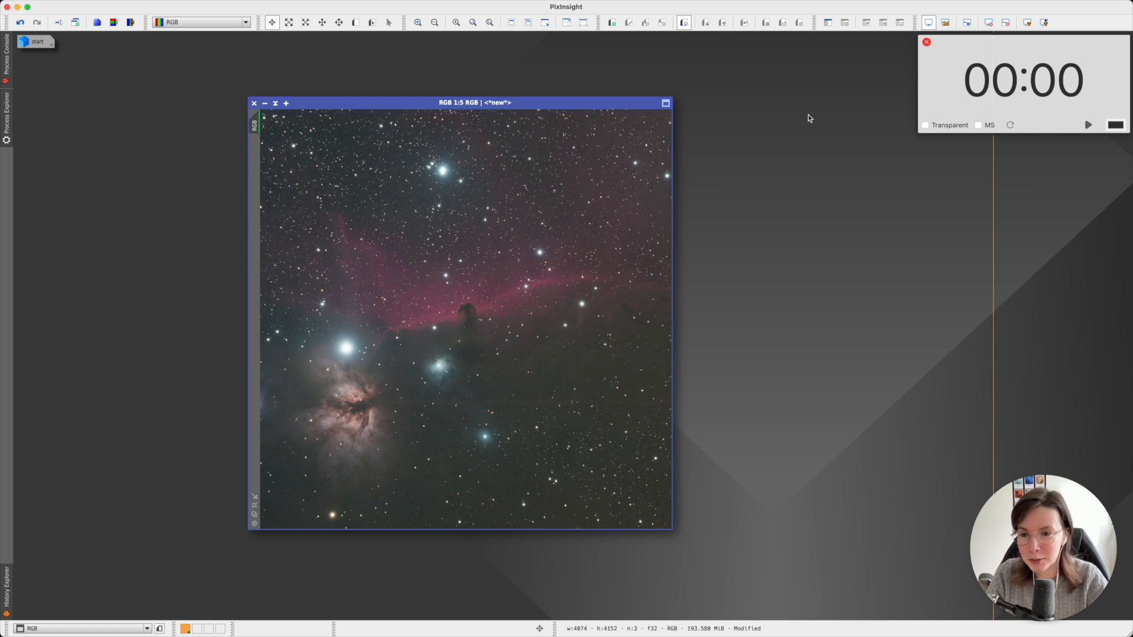
# Step: Move the RGB image window aside and restore the minimized start image beside it
pyautogui.press('super+Tab')
pyautogui.moveTo(353, 103); pyautogui.dragTo(584, 85)
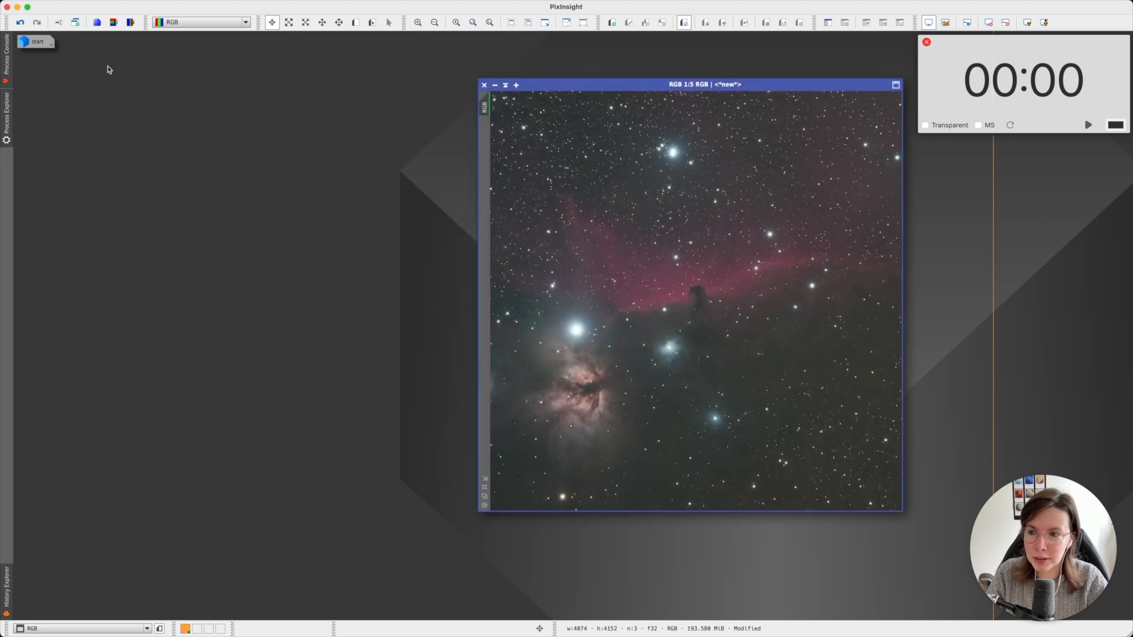
pyautogui.doubleClick(35, 42)
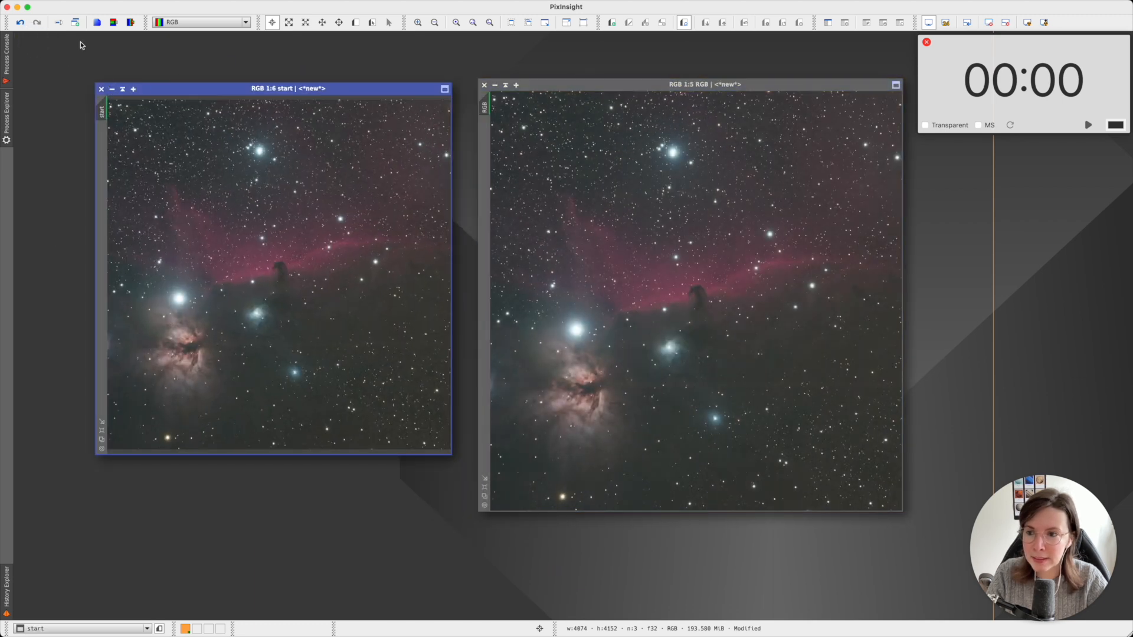
# Step: Undo the start image's edits back to the uncropped frame and enlarge its window to fit the whole picture
pyautogui.click(20, 22)
pyautogui.click(20, 22)
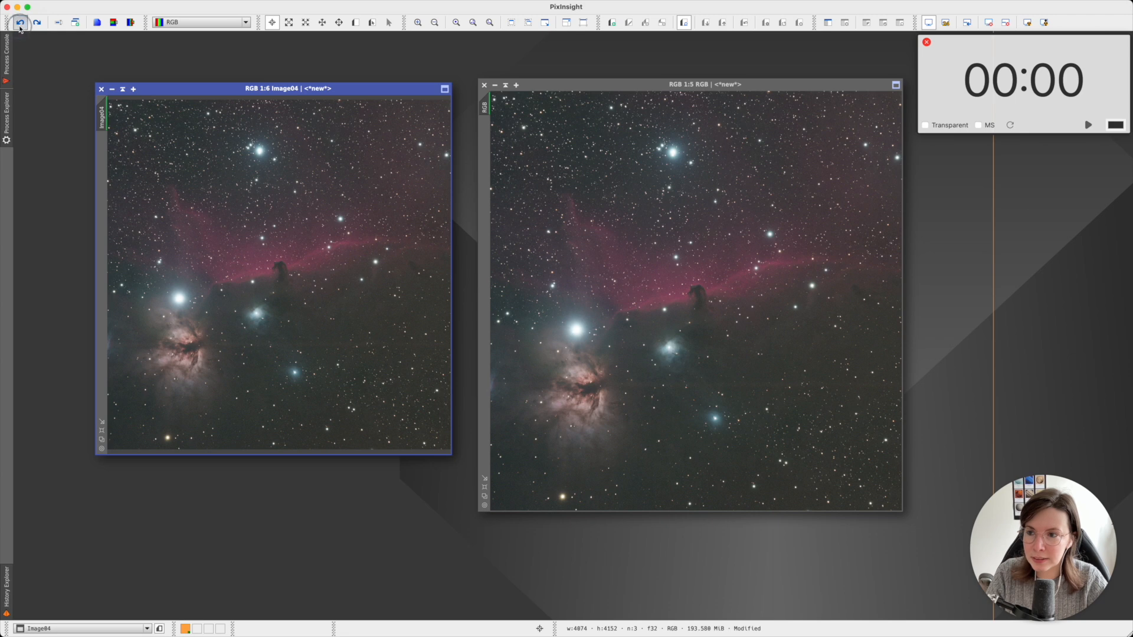
pyautogui.click(20, 23)
pyautogui.click(20, 24)
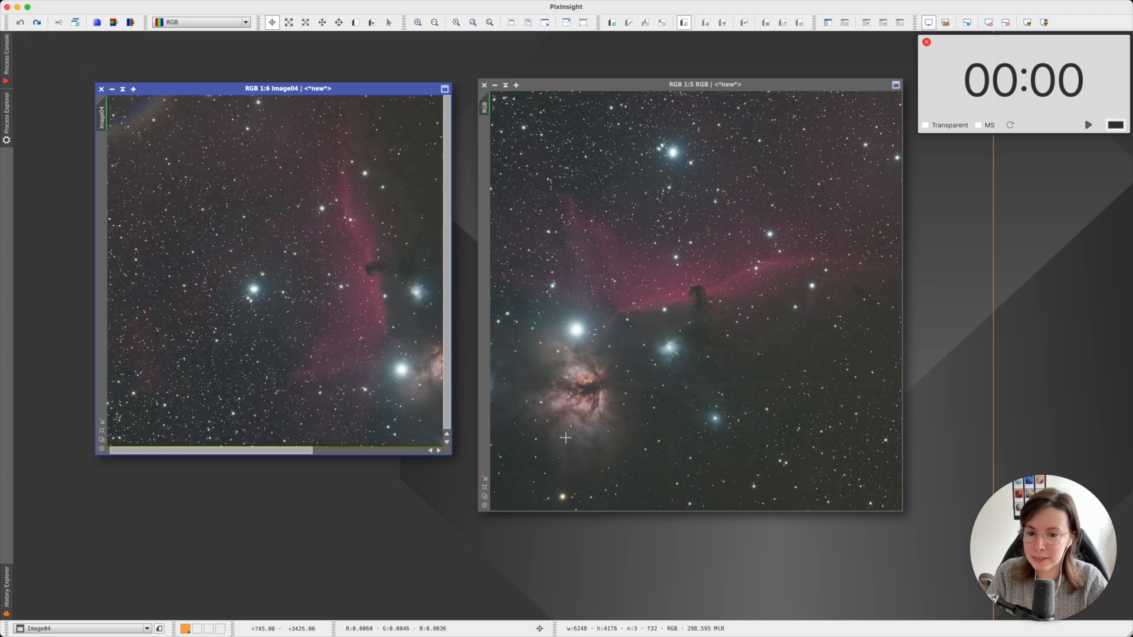
pyautogui.moveTo(450, 455); pyautogui.dragTo(745, 511)
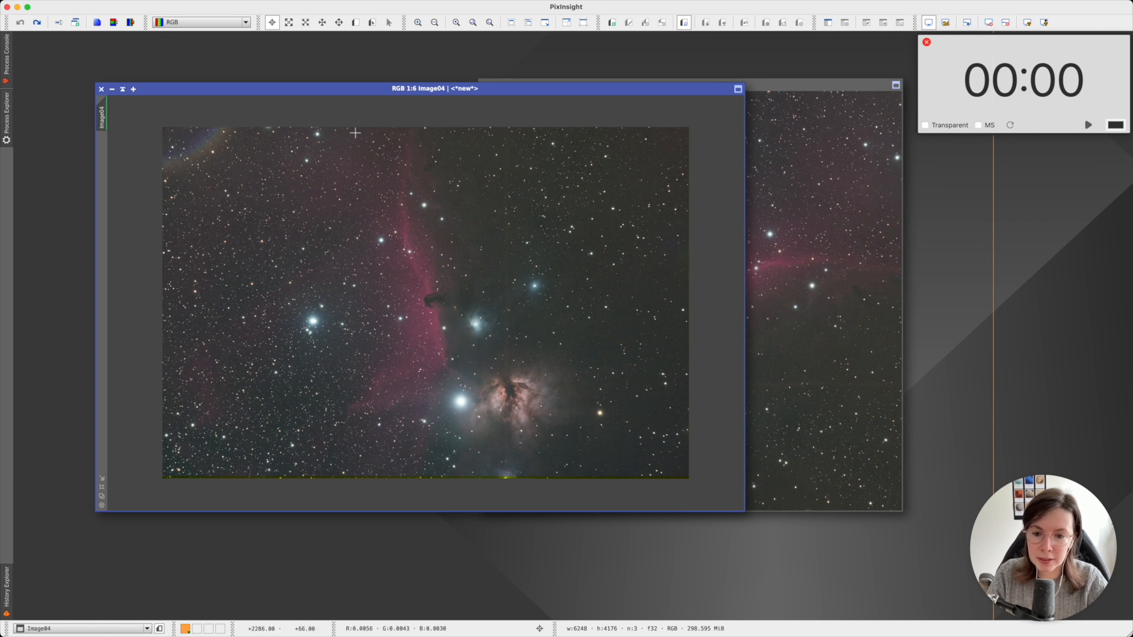
# Step: Redo the start image's edits, minimize it again, and reposition the RGB image window
pyautogui.click(36, 22)
pyautogui.click(19, 22)
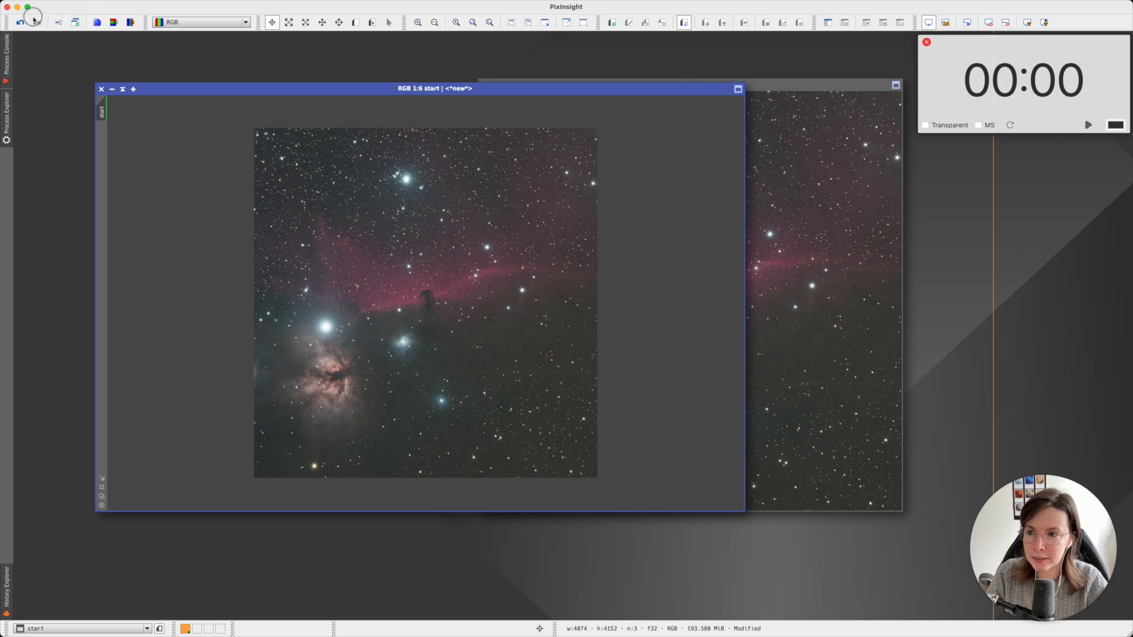
pyautogui.click(114, 88)
pyautogui.moveTo(638, 87); pyautogui.dragTo(382, 100)
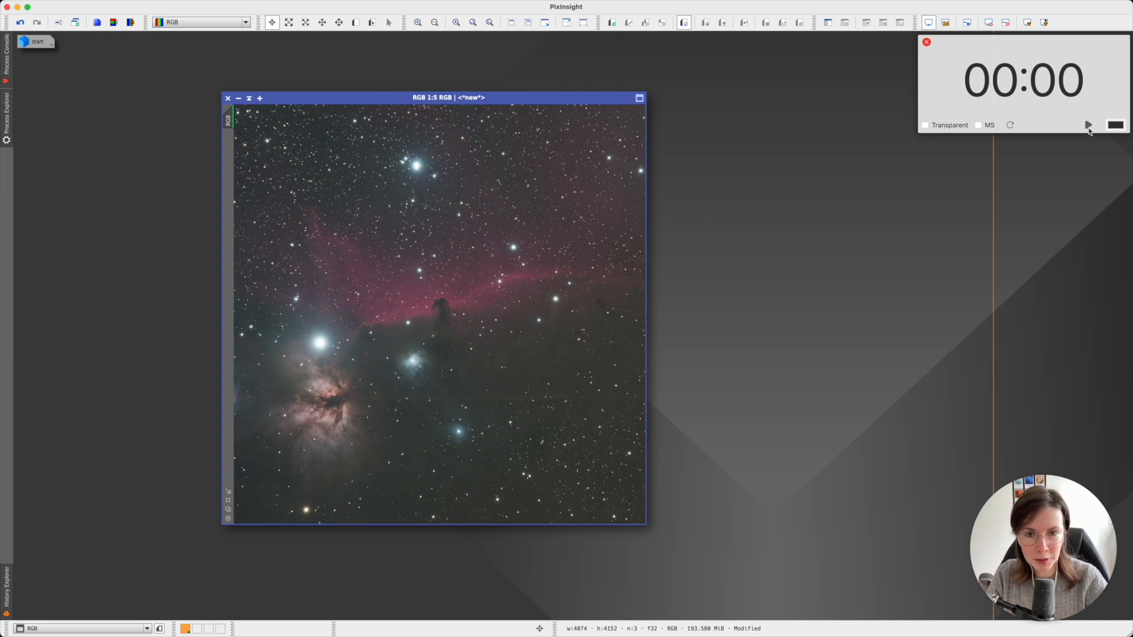
# Step: Start the timer and run the GraXpert script on the RGB image with Subtraction correction, 0.000 smoothing and the background model shown
pyautogui.click(1089, 125)
pyautogui.click(5, 140)
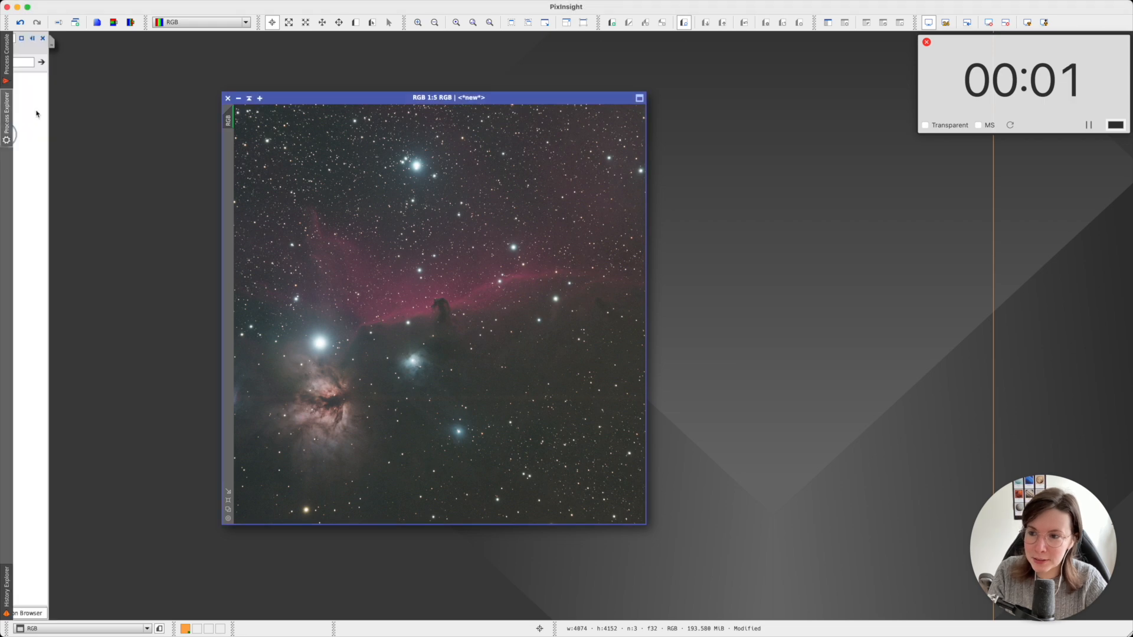
pyautogui.doubleClick(76, 52)
pyautogui.write('grax')
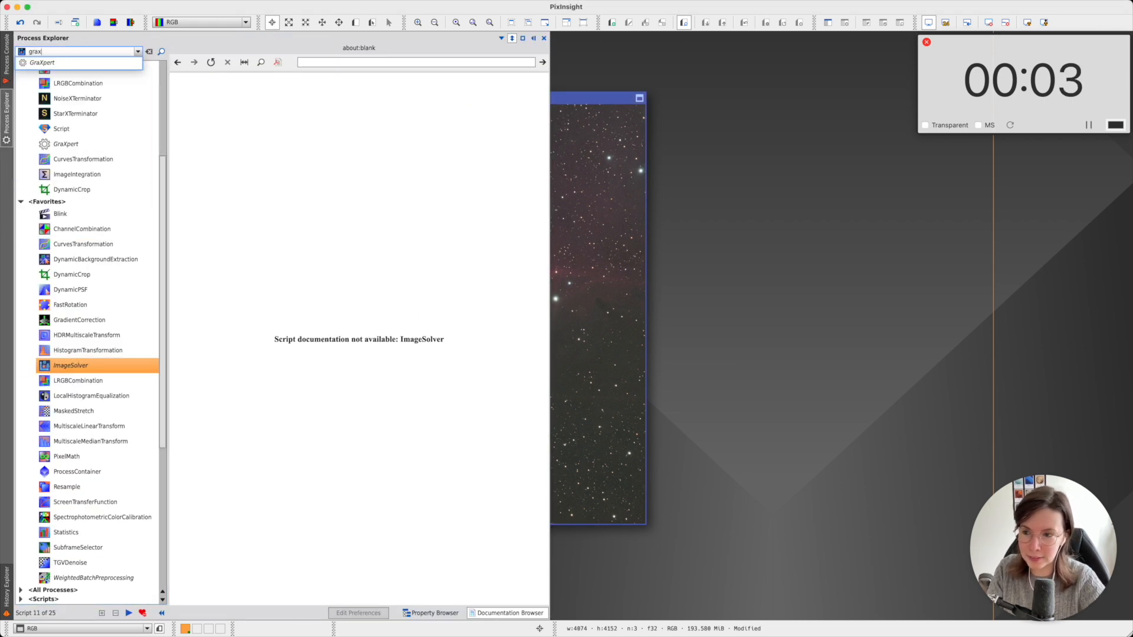
pyautogui.write('p')
pyautogui.press('Return')
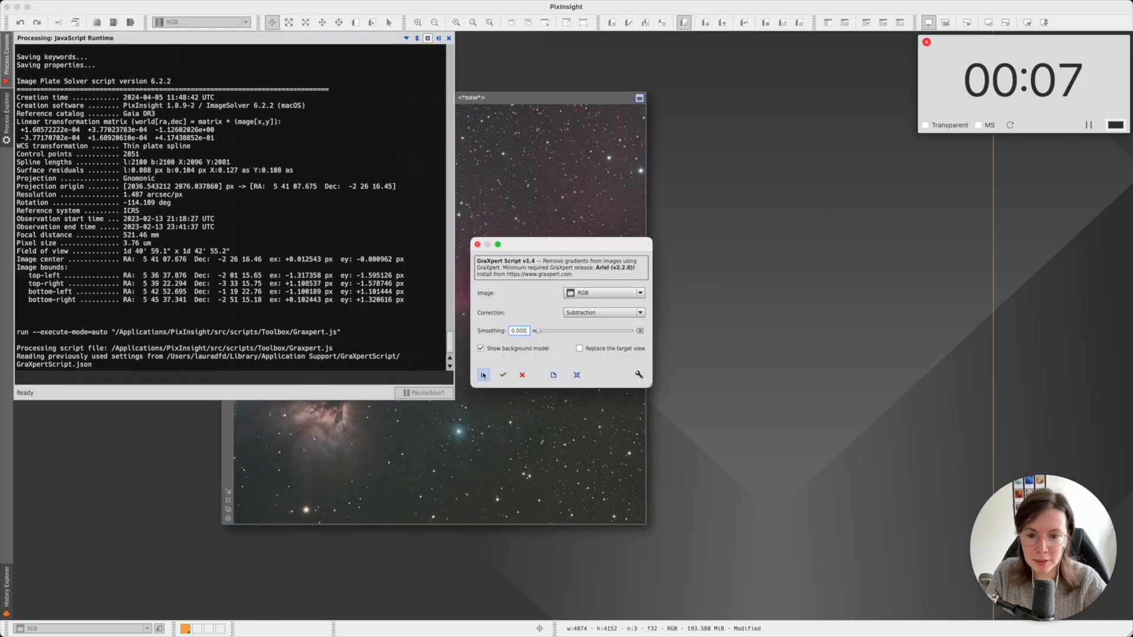
pyautogui.click(503, 376)
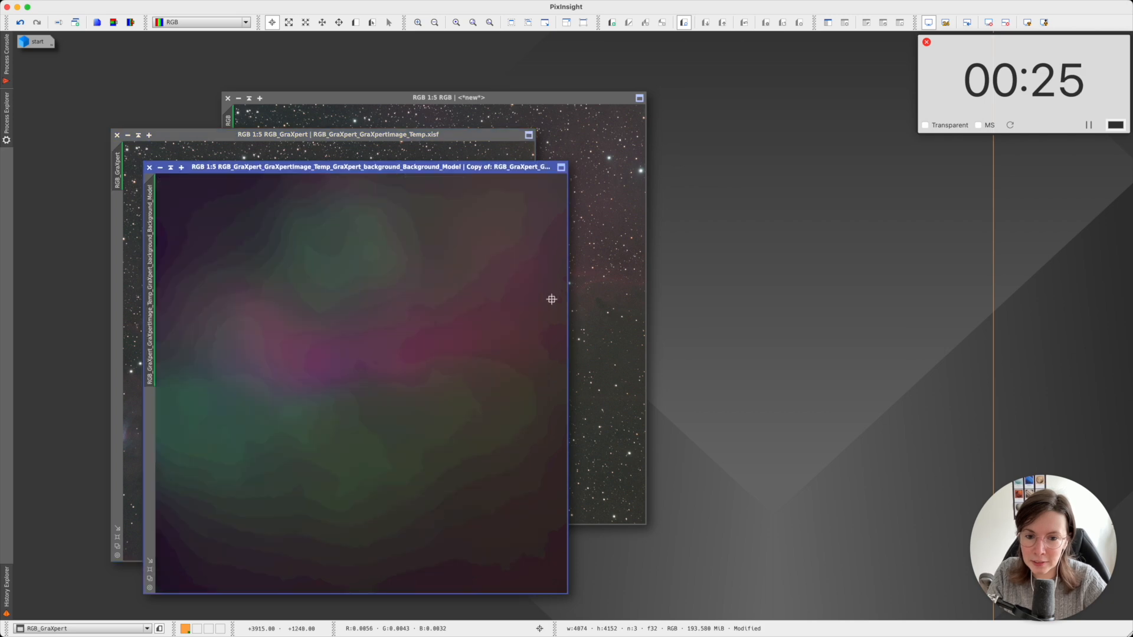
# Step: Close the background model and the original RGB image without saving, keeping only the RGB_GraXpert image
pyautogui.click(149, 167)
pyautogui.click(573, 255)
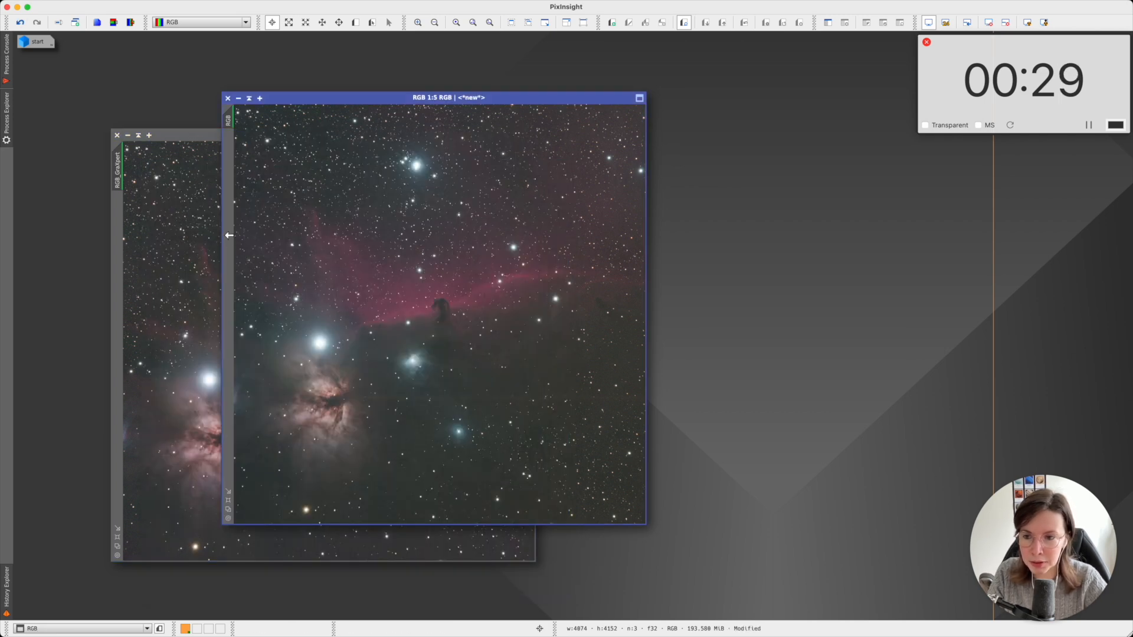
pyautogui.click(228, 98)
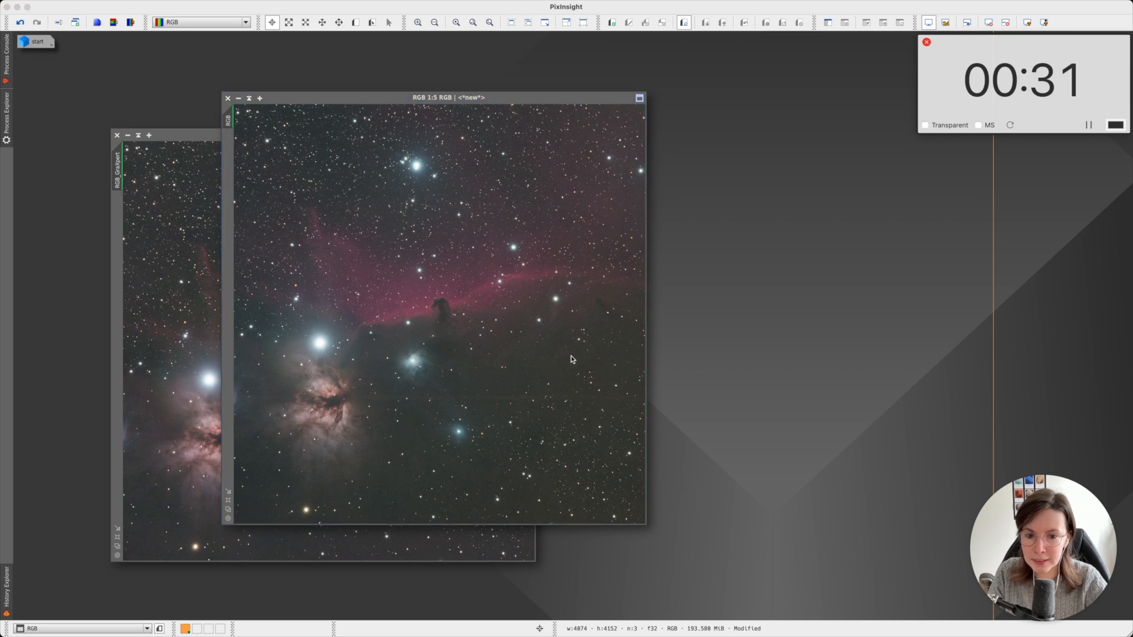
pyautogui.click(587, 356)
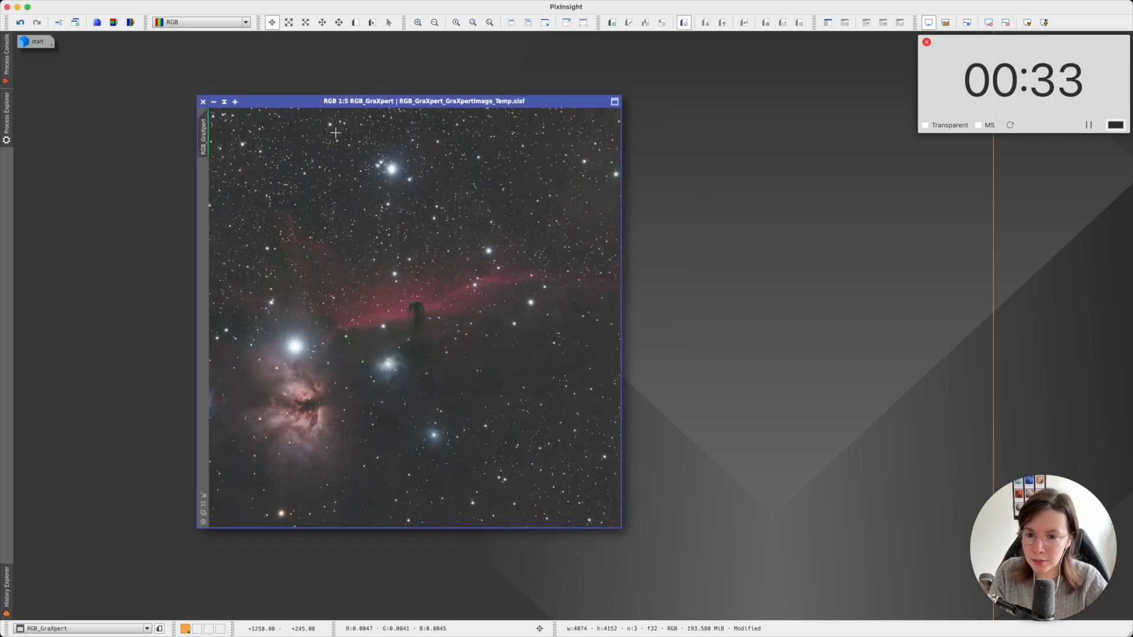
# Step: Find the BlurXTerminator process, open it and place its window beside the RGB_GraXpert image
pyautogui.click(6, 112)
pyautogui.click(77, 52)
pyautogui.write('blurx')
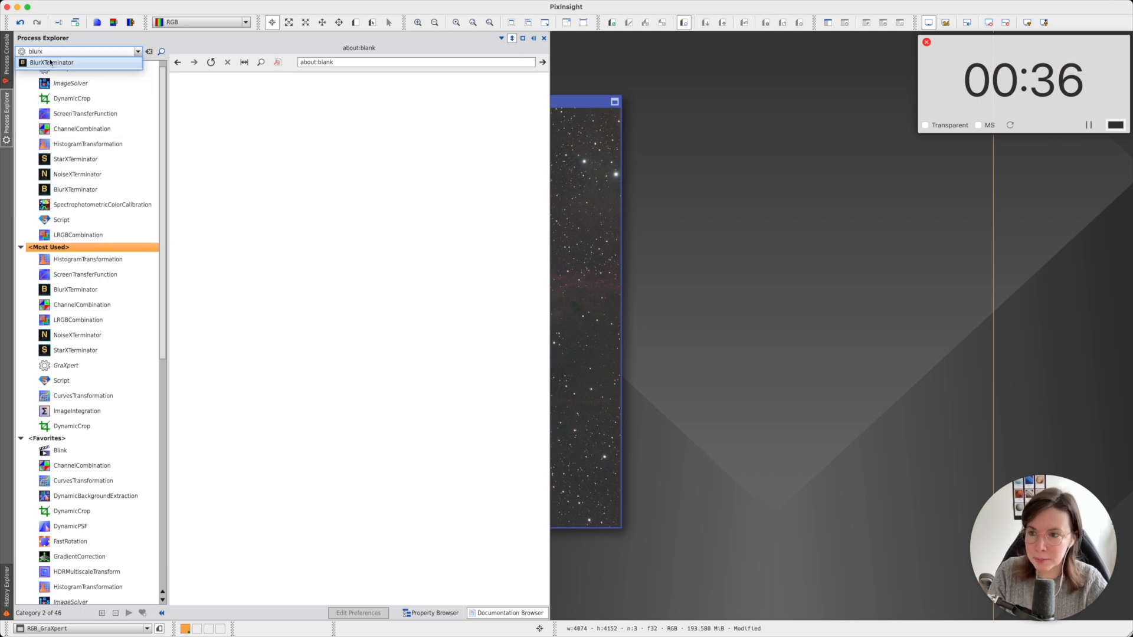
pyautogui.click(52, 62)
pyautogui.click(110, 205)
pyautogui.doubleClick(110, 206)
pyautogui.moveTo(745, 116); pyautogui.dragTo(815, 131)
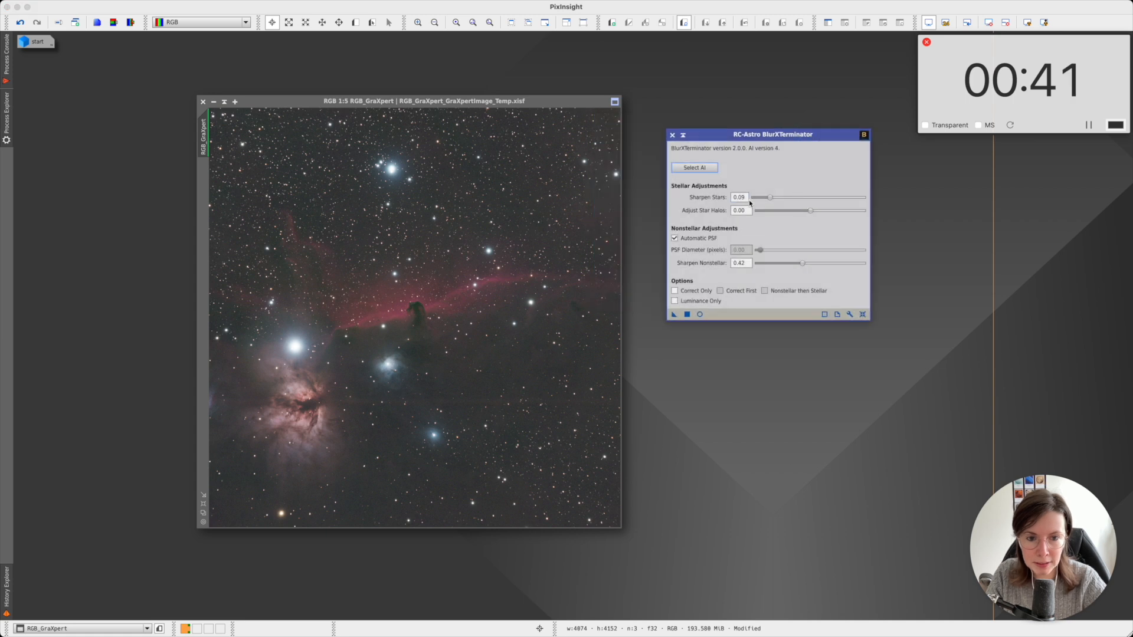
# Step: Apply BlurXTerminator to the RGB_GraXpert image with Correct Only enabled and close the process window
pyautogui.click(753, 199)
pyautogui.click(675, 238)
pyautogui.click(690, 291)
pyautogui.moveTo(674, 314); pyautogui.dragTo(597, 302)
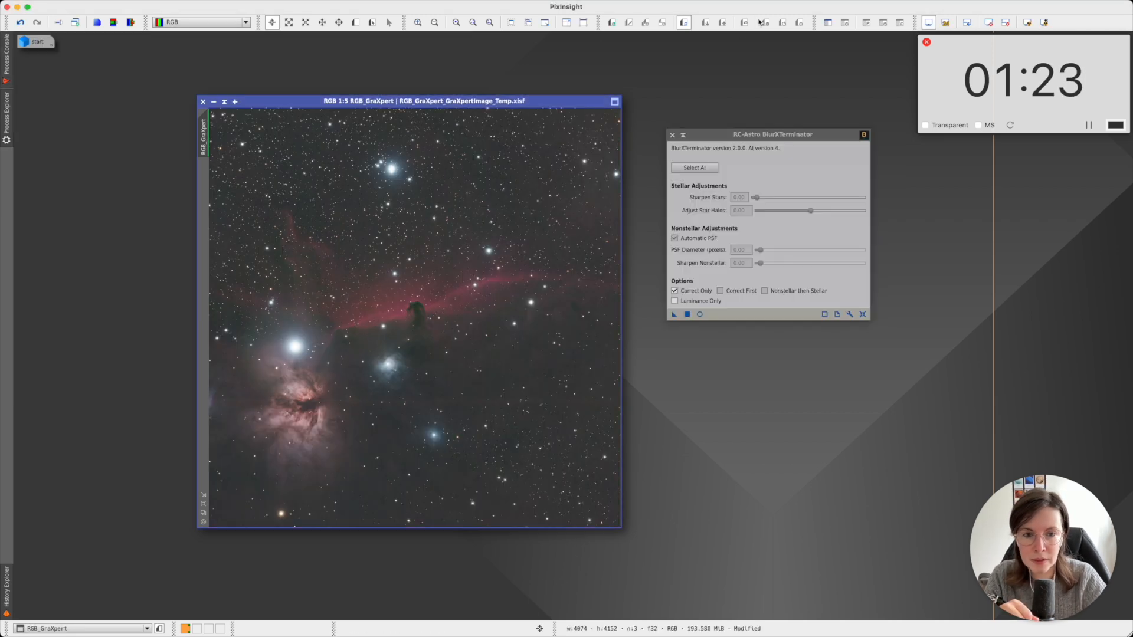
pyautogui.click(672, 135)
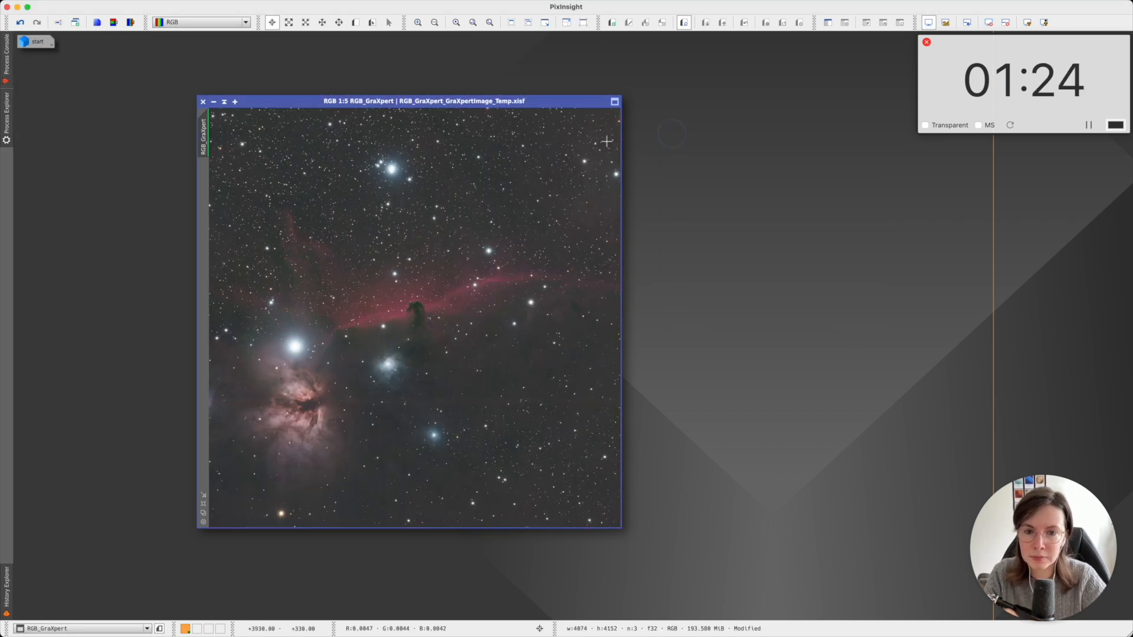
# Step: Open the SpectrophotometricColorCalibration process and place its window beside the image, clear of the timer
pyautogui.click(5, 132)
pyautogui.moveTo(78, 51); pyautogui.dragTo(11, 49)
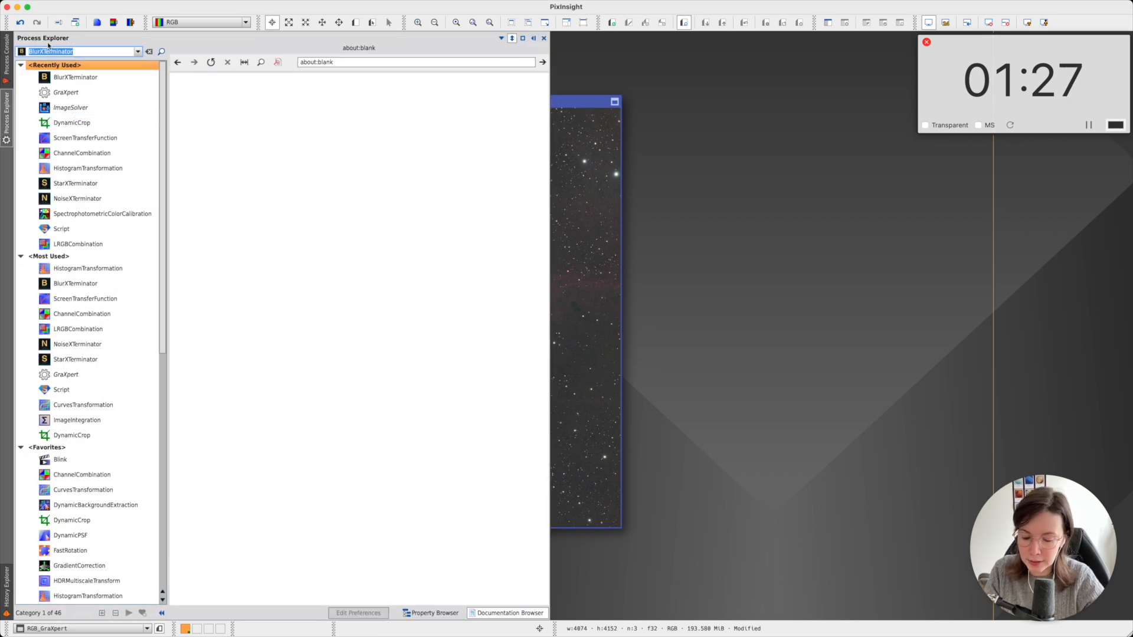
pyautogui.click(241, 5)
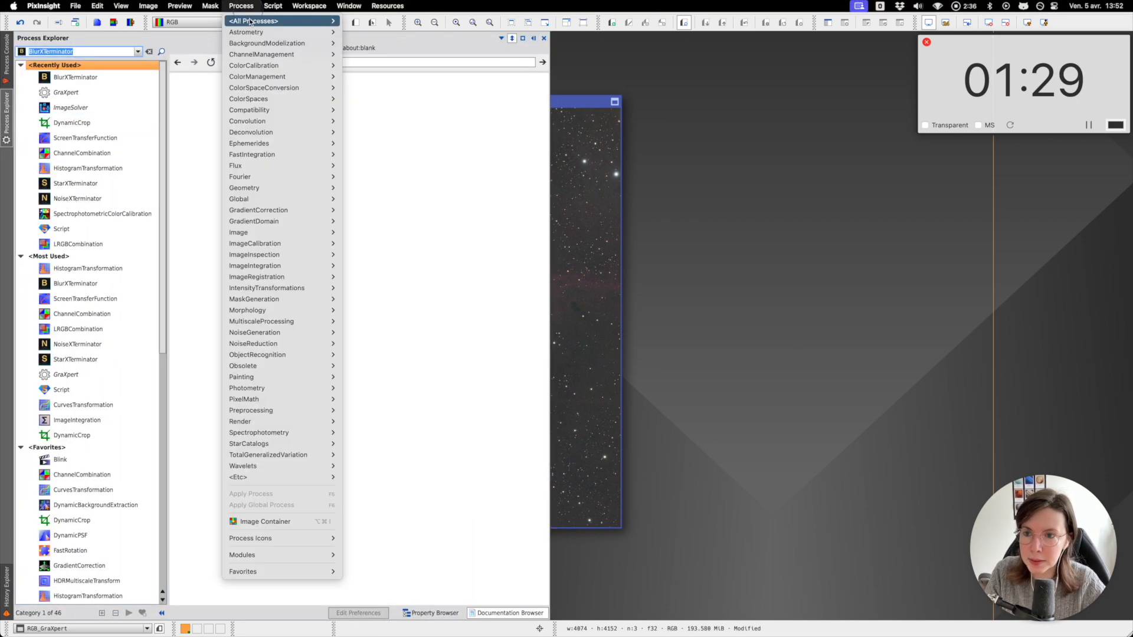
pyautogui.moveTo(277, 21)
pyautogui.scroll(-10, 416, 517)
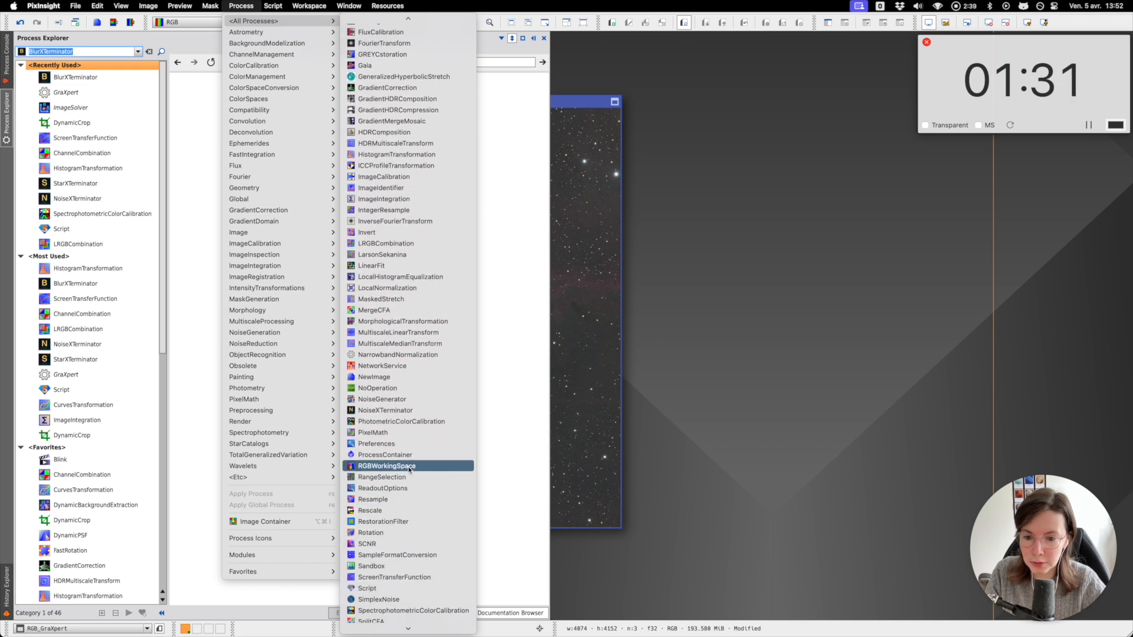
pyautogui.click(401, 612)
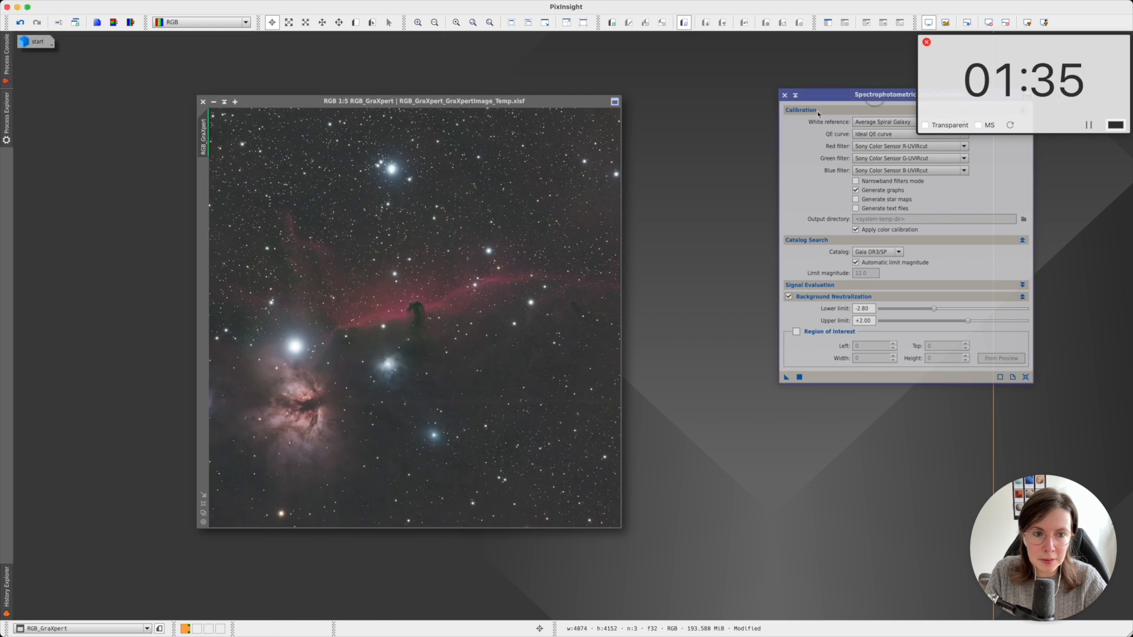
pyautogui.moveTo(884, 101); pyautogui.dragTo(760, 143)
# Step: Set the QE curve to Sony IMX411/455/461/533/571 and the filters to Astronomik Deep Sky R, G and B
pyautogui.click(761, 177)
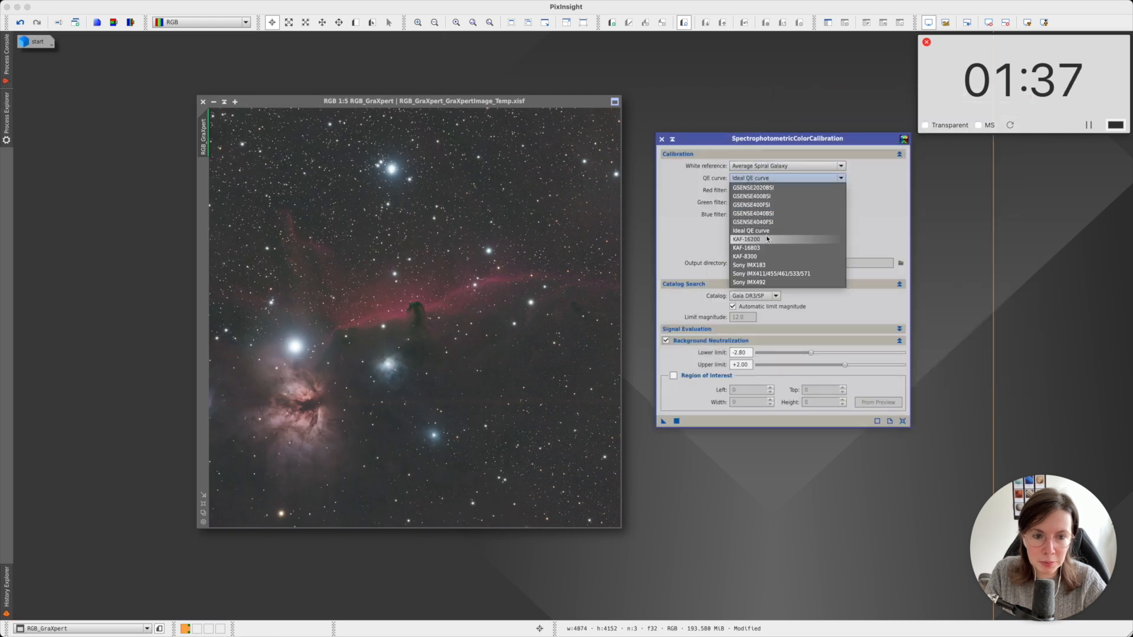
pyautogui.click(767, 275)
pyautogui.click(768, 190)
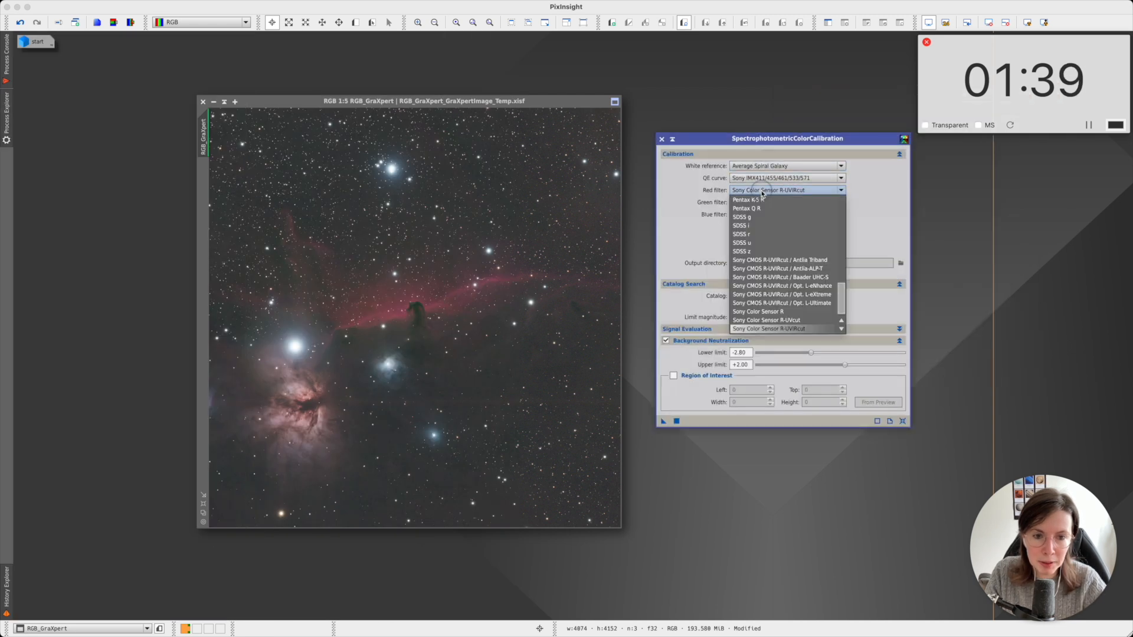
pyautogui.click(764, 225)
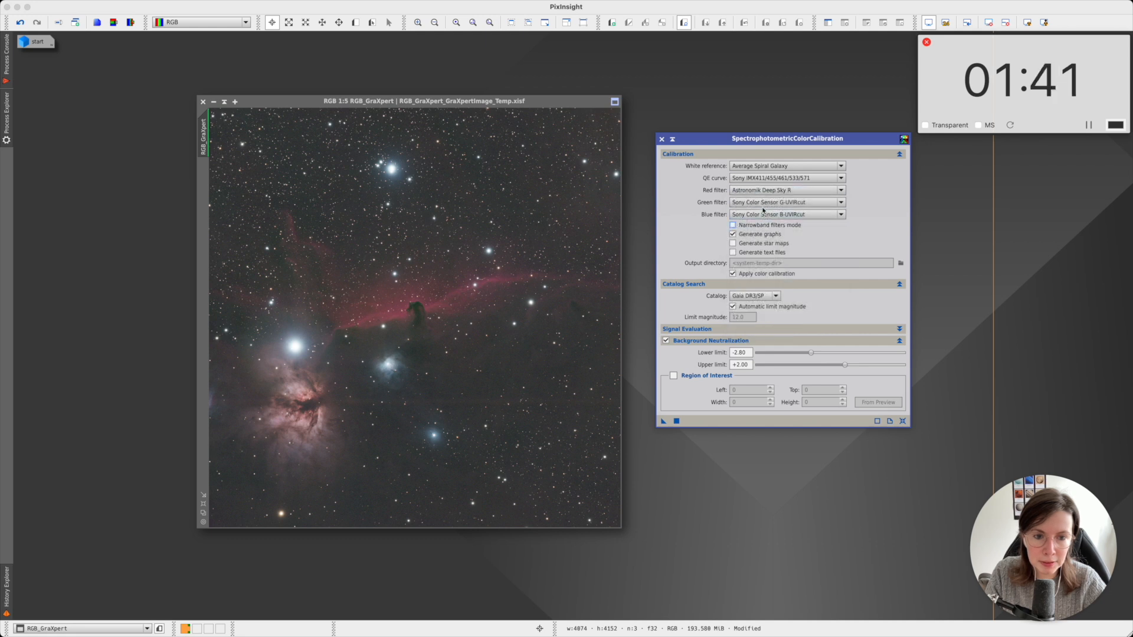
pyautogui.click(765, 203)
pyautogui.scroll(10, 763, 215)
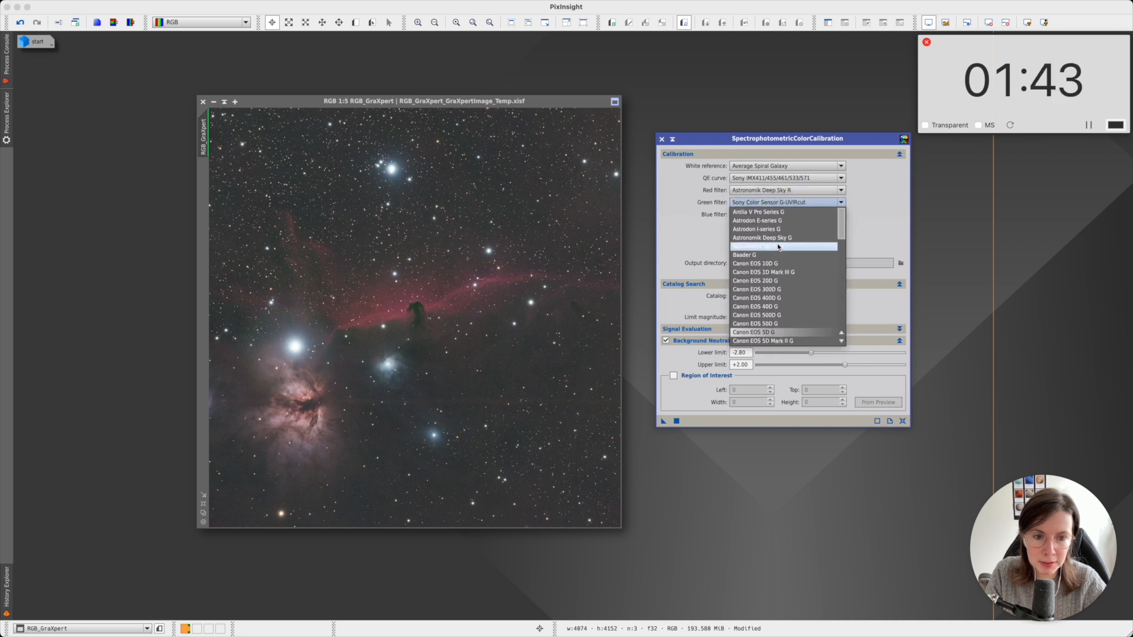
pyautogui.click(779, 239)
pyautogui.click(775, 216)
pyautogui.scroll(5, 774, 239)
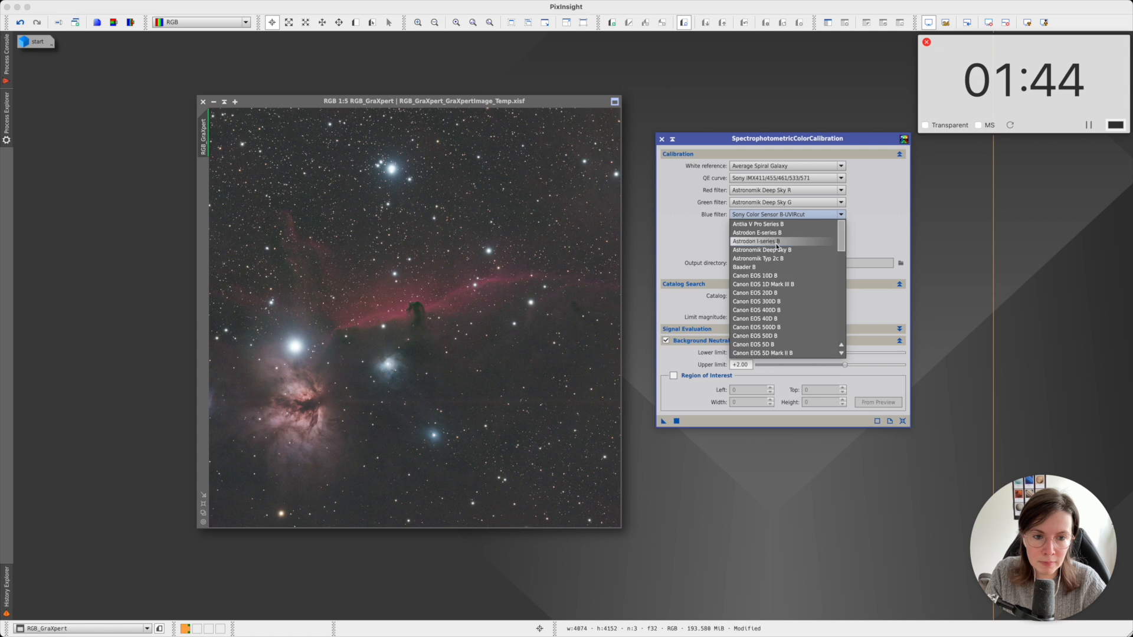
pyautogui.click(779, 251)
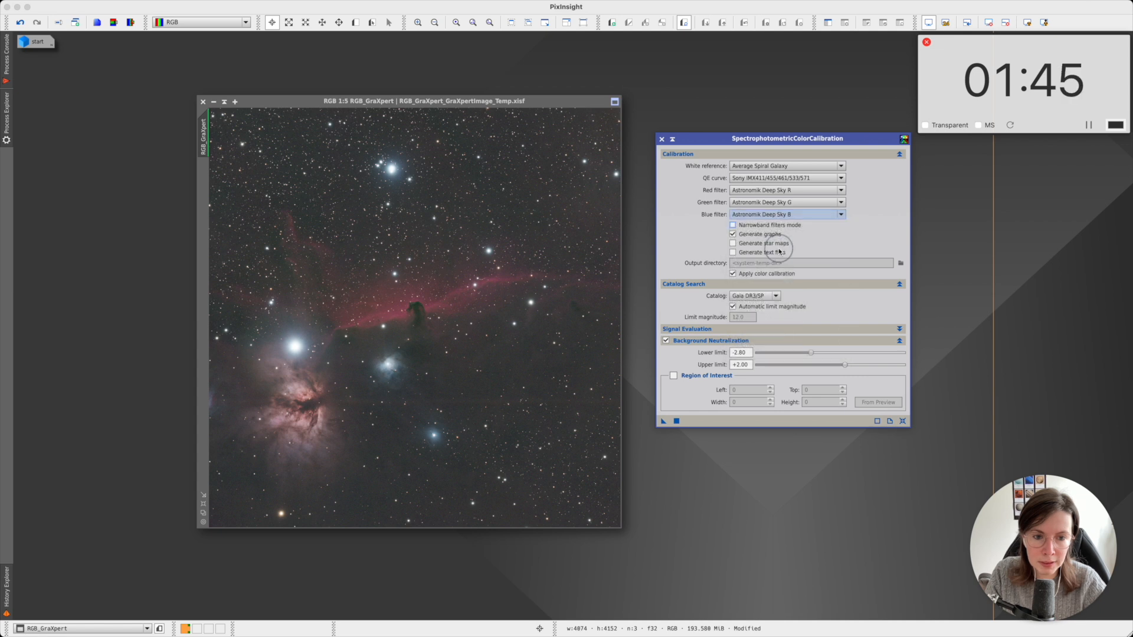
# Step: Enable Region of Interest and draw a preview of about 229 by 130 px over dark background beside the blue nebula below the Horsehead
pyautogui.click(681, 380)
pyautogui.click(355, 23)
pyautogui.scroll(3, 497, 453)
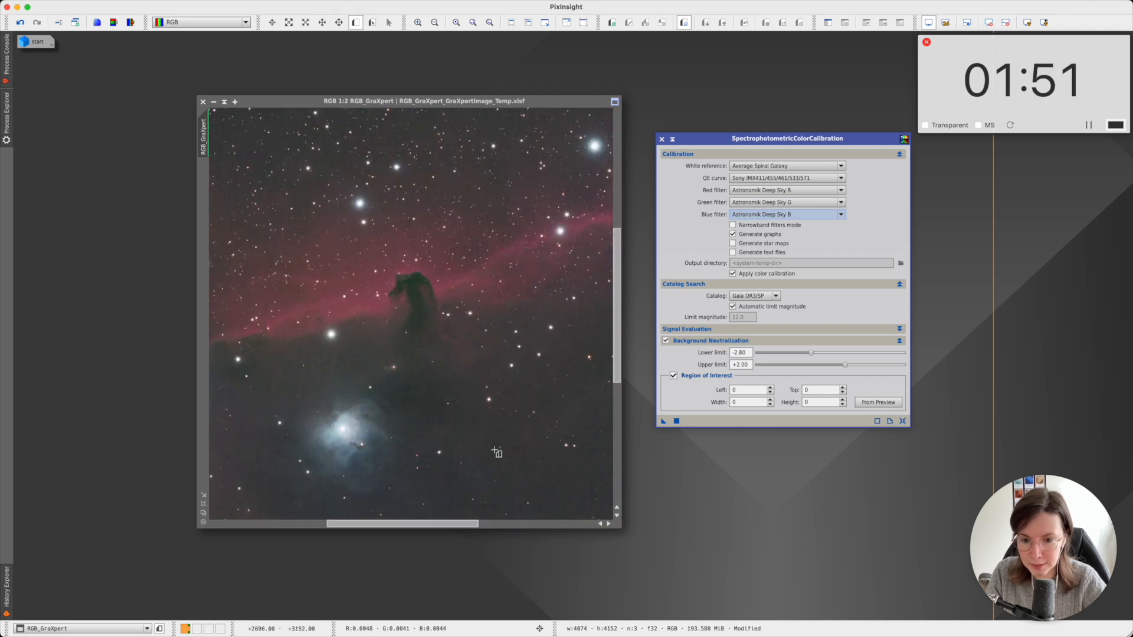
pyautogui.scroll(2, 497, 448)
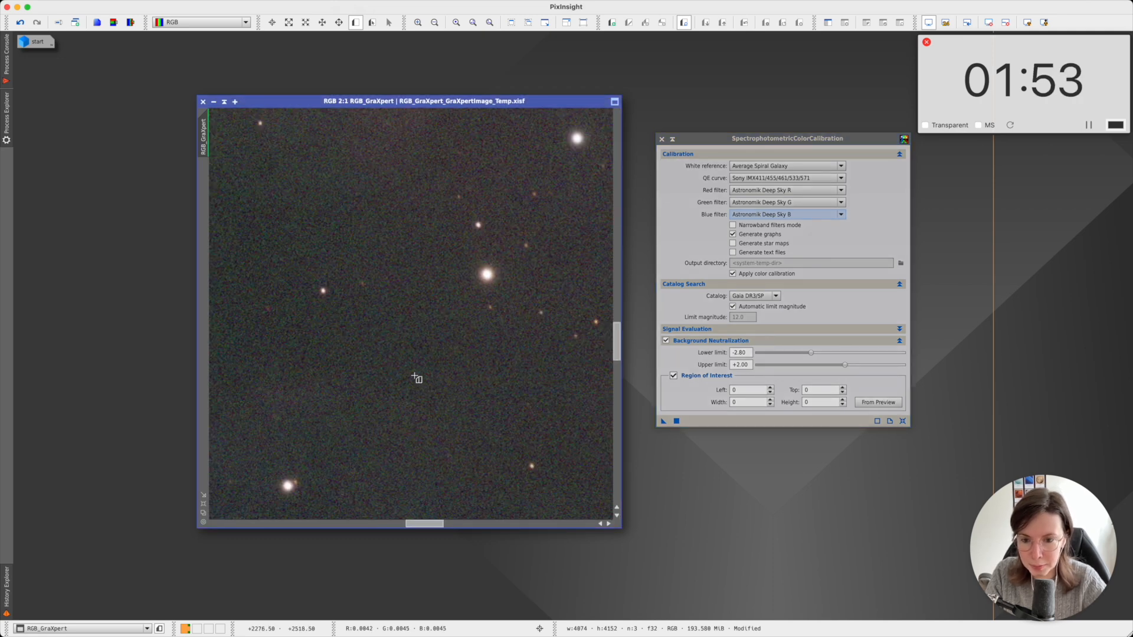
pyautogui.moveTo(300, 319); pyautogui.dragTo(532, 449)
pyautogui.scroll(-5, 512, 430)
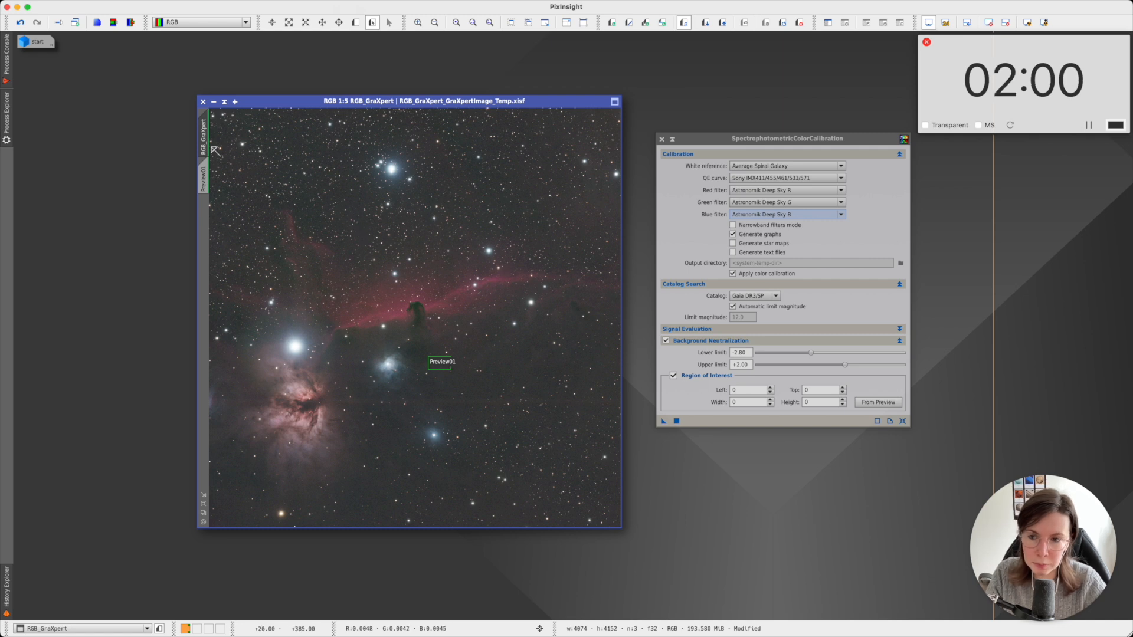
# Step: Load the region of interest from the new preview and apply the spectrophotometric color calibration to the RGB_GraXpert image
pyautogui.click(885, 401)
pyautogui.click(555, 306)
pyautogui.click(558, 323)
pyautogui.click(569, 327)
pyautogui.moveTo(661, 418); pyautogui.dragTo(527, 316)
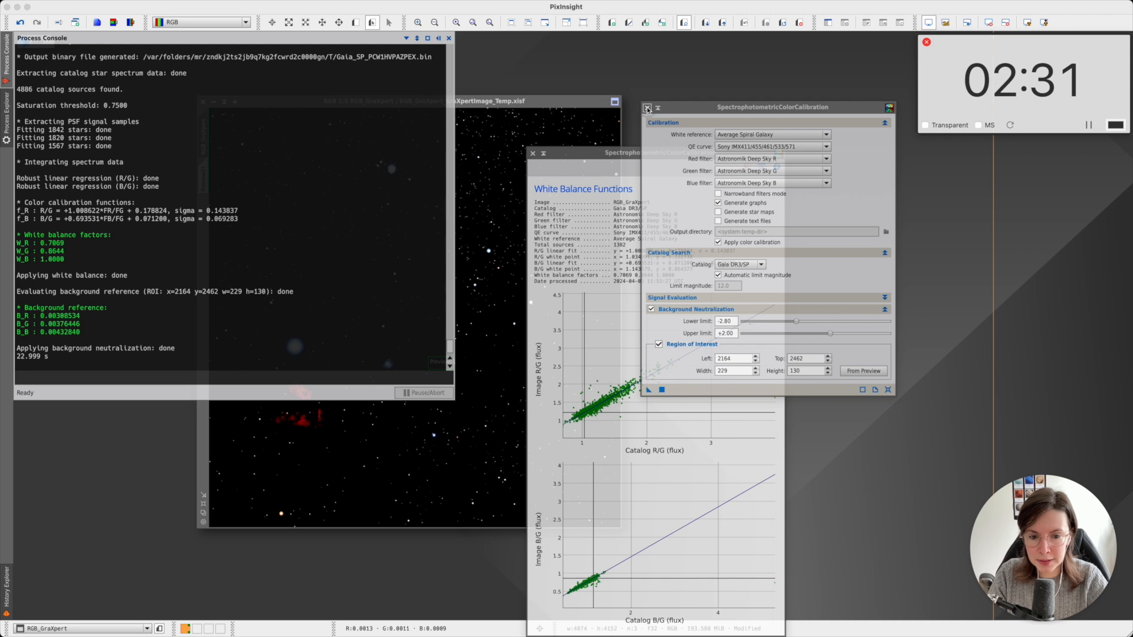
# Step: Close the calibration process and its White Balance Functions graphs, and recompute the image's automatic screen stretch
pyautogui.click(648, 109)
pyautogui.moveTo(641, 173); pyautogui.dragTo(601, 141)
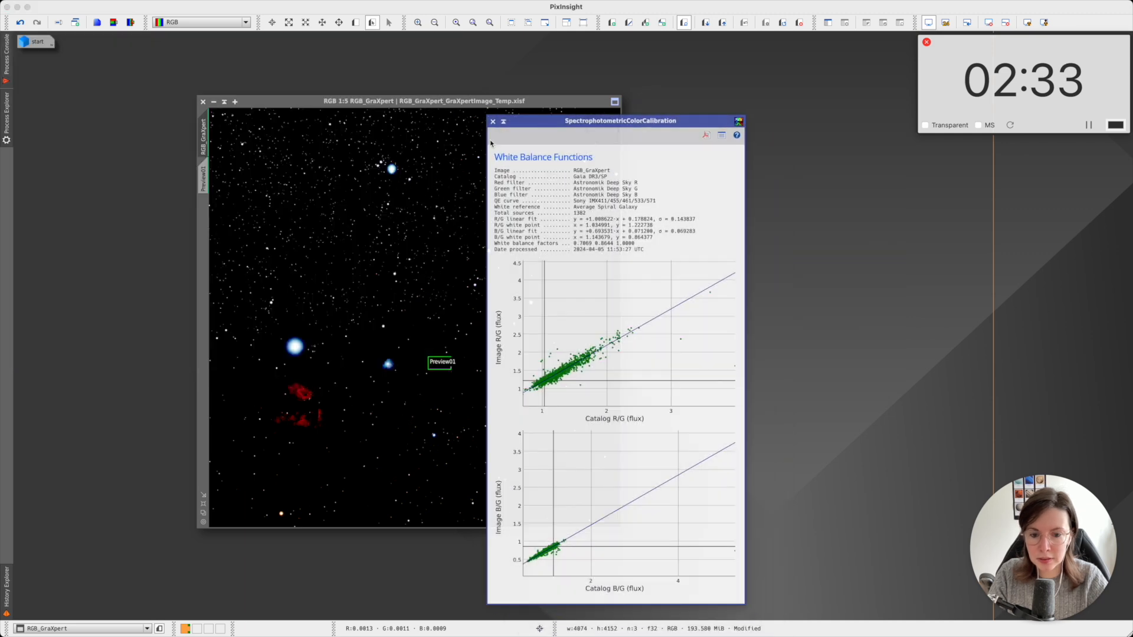
pyautogui.click(493, 122)
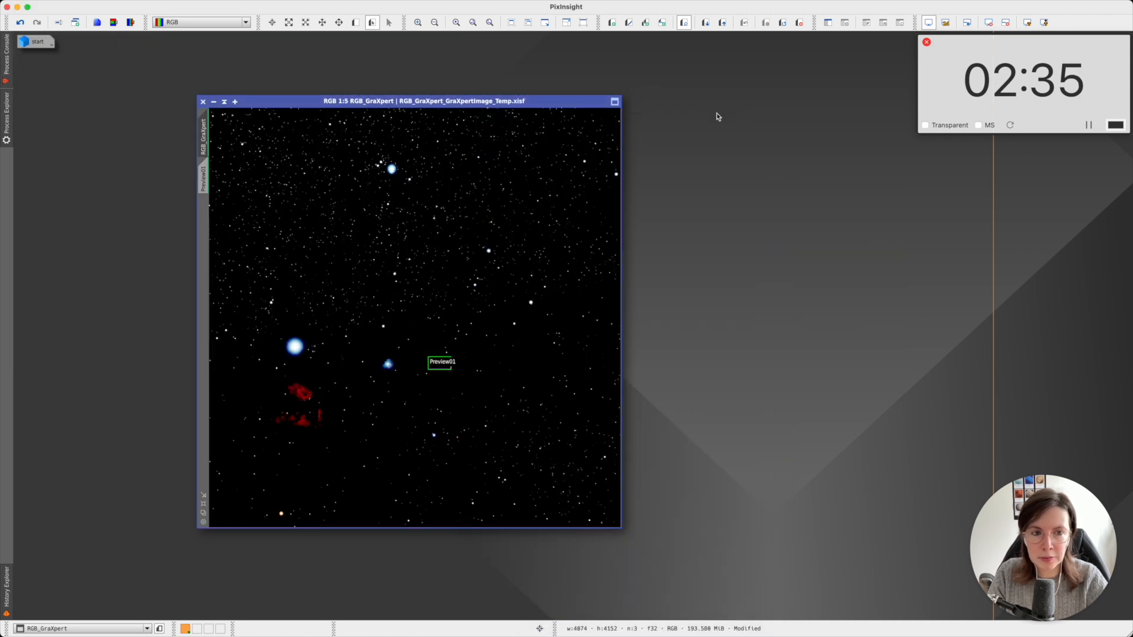
pyautogui.click(1027, 23)
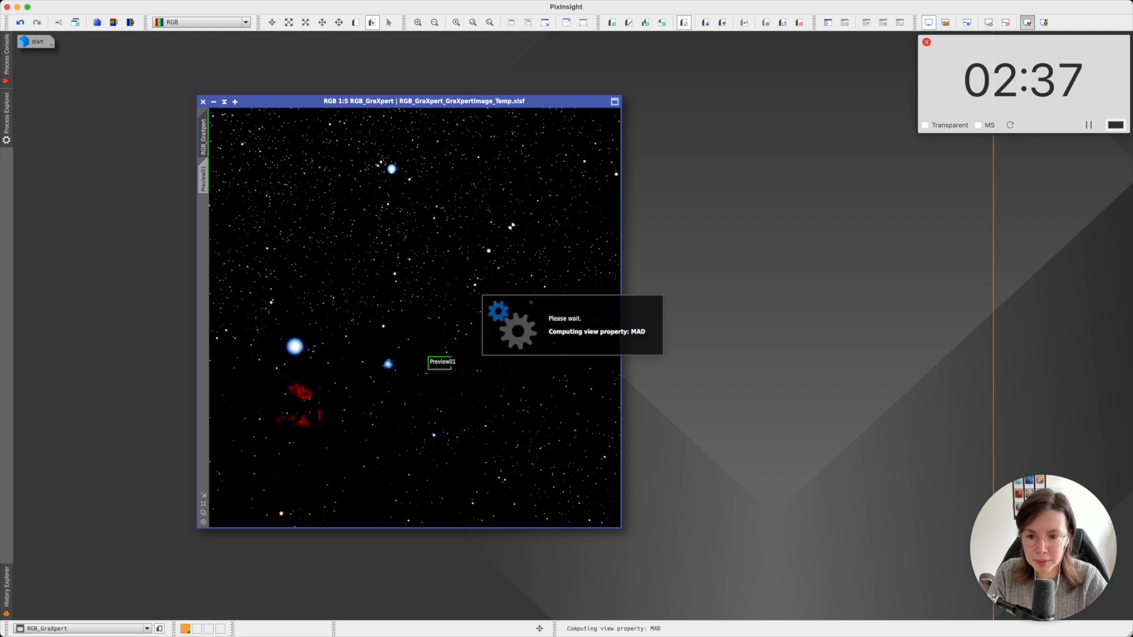
# Step: Delete Preview01 from the RGB_GraXpert image and open BlurXTerminator with Correct Only and Automatic PSF turned off
pyautogui.rightClick(203, 176)
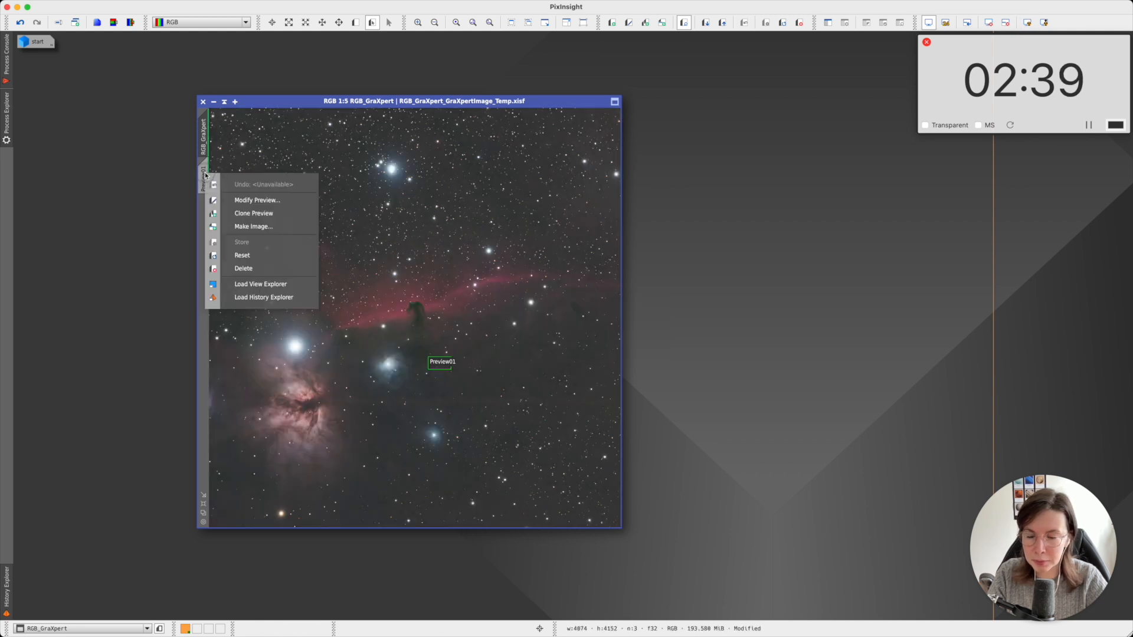
pyautogui.click(251, 268)
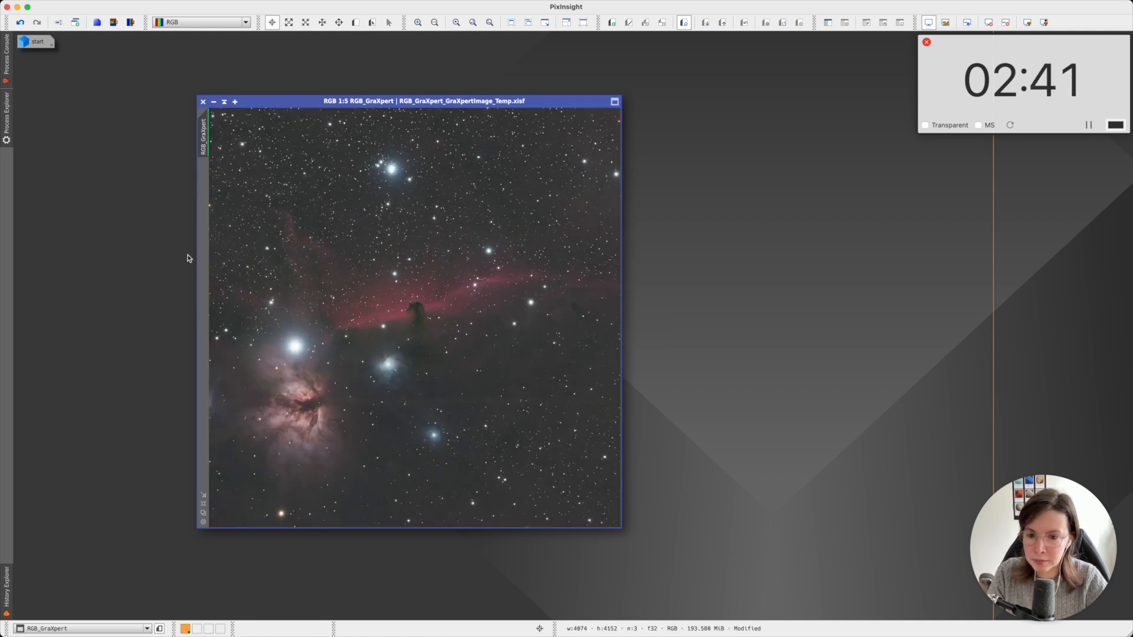
pyautogui.click(8, 113)
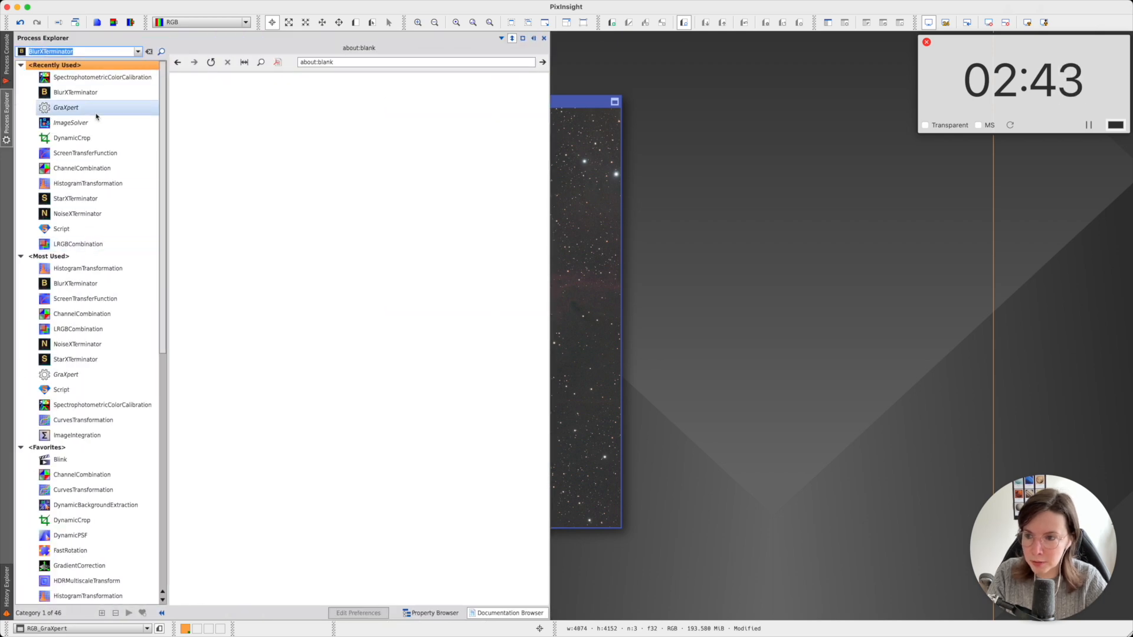
pyautogui.doubleClick(76, 92)
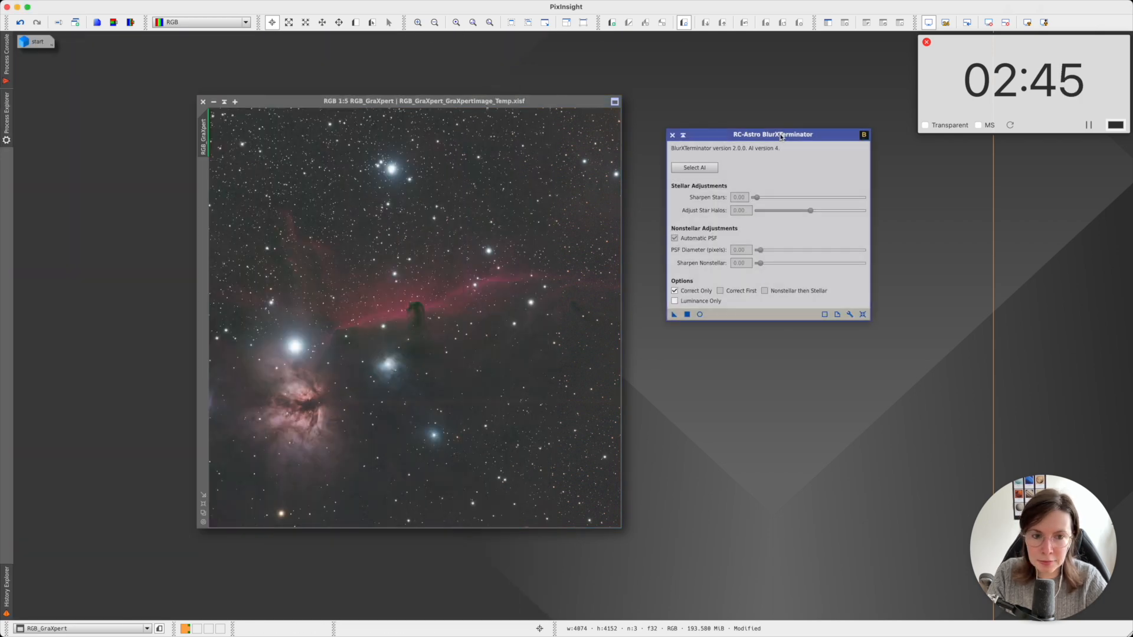
pyautogui.moveTo(781, 137); pyautogui.dragTo(773, 147)
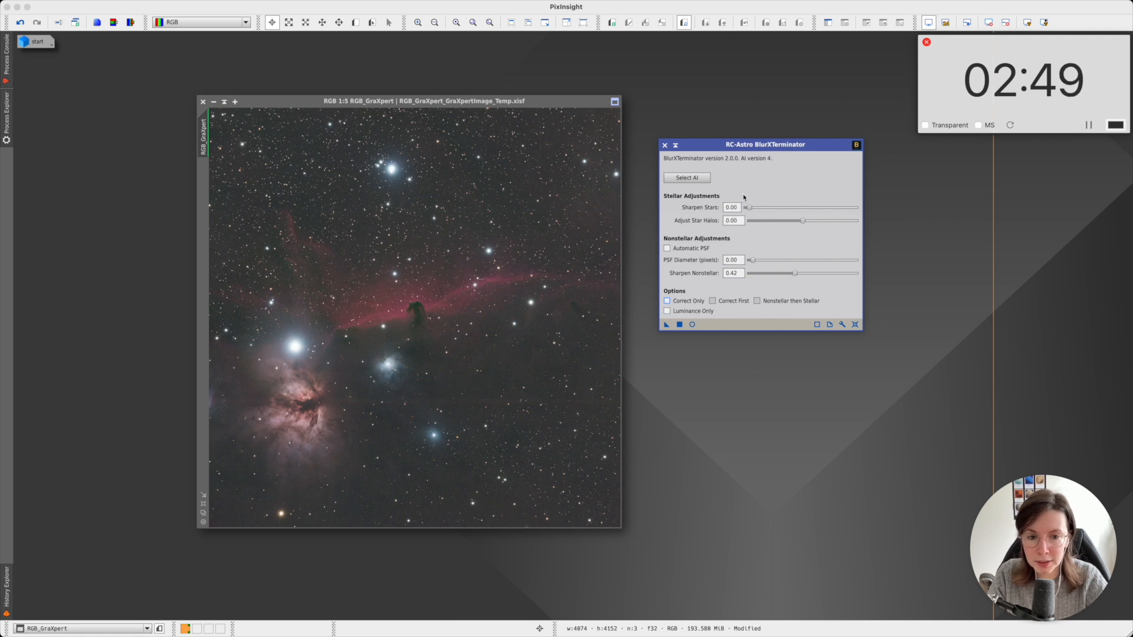
# Step: Apply BlurXTerminator with Sharpen Stars 0.10 and Sharpen Nonstellar 0.50 to the RGB_GraXpert image, and close the process
pyautogui.moveTo(747, 208); pyautogui.dragTo(753, 210)
pyautogui.moveTo(762, 210)
pyautogui.mouseDown()
pyautogui.moveTo(775, 209)
pyautogui.moveTo(764, 211)
pyautogui.mouseUp()
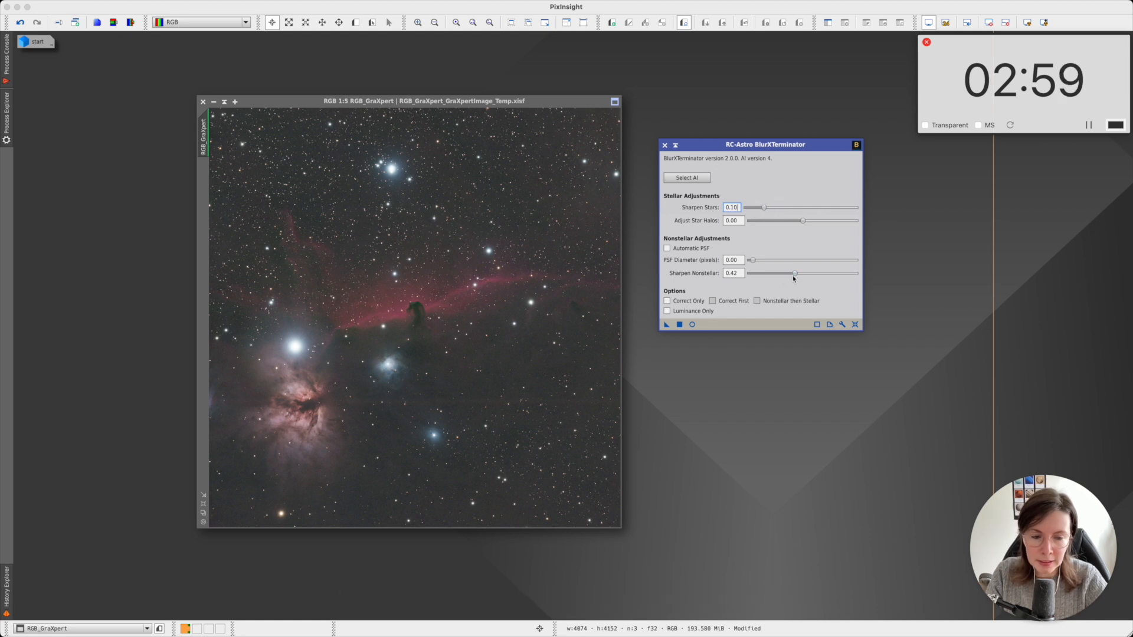
pyautogui.moveTo(801, 276); pyautogui.dragTo(799, 274)
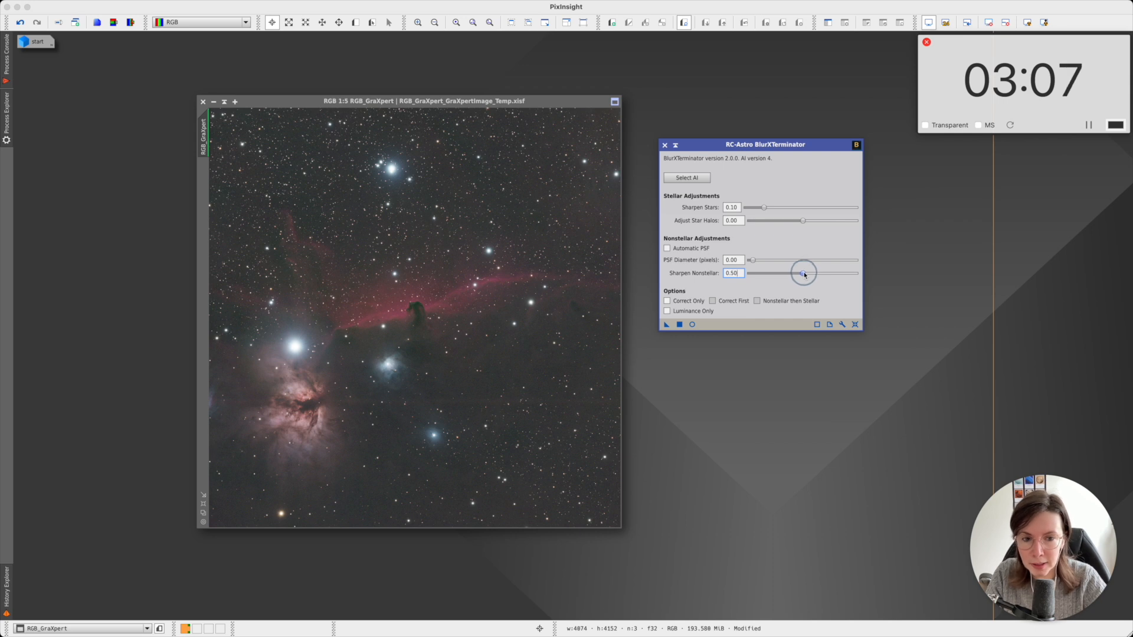
pyautogui.moveTo(666, 327); pyautogui.dragTo(518, 257)
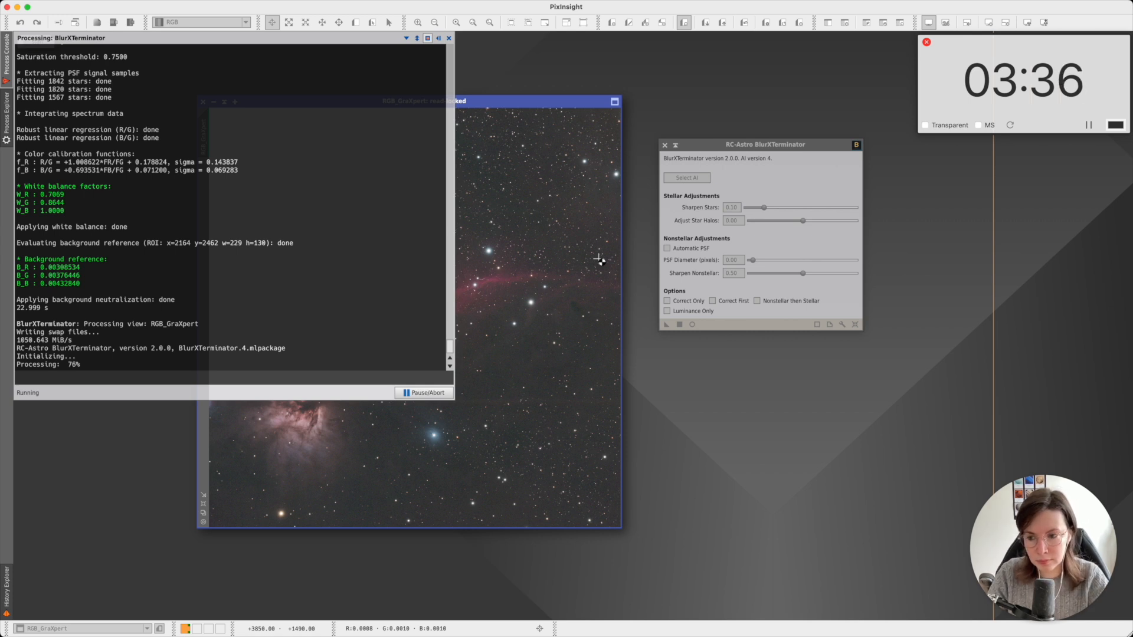
pyautogui.click(664, 145)
pyautogui.scroll(4, 440, 300)
pyautogui.scroll(2, 440, 300)
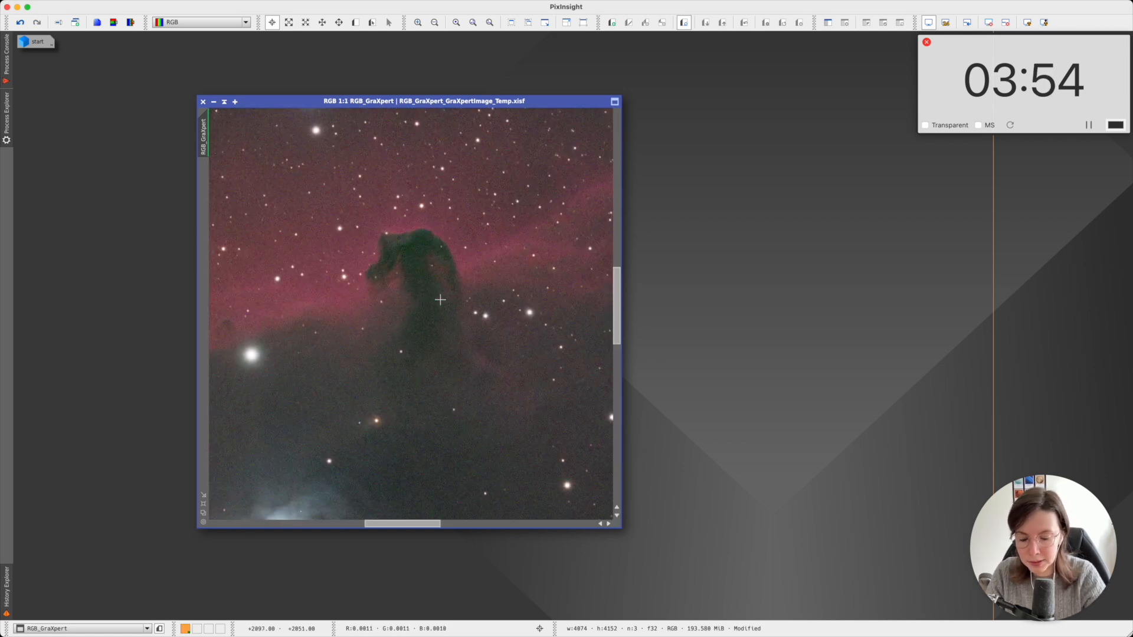
pyautogui.scroll(-4, 440, 300)
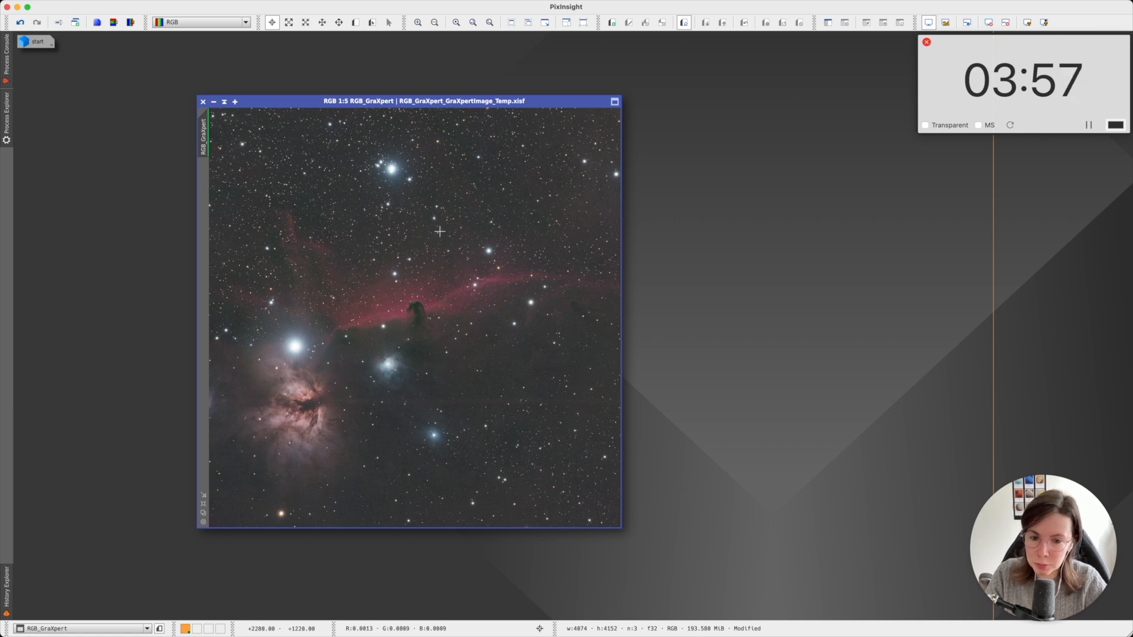
# Step: Find the NoiseXTerminator process and open it
pyautogui.click(7, 115)
pyautogui.click(45, 52)
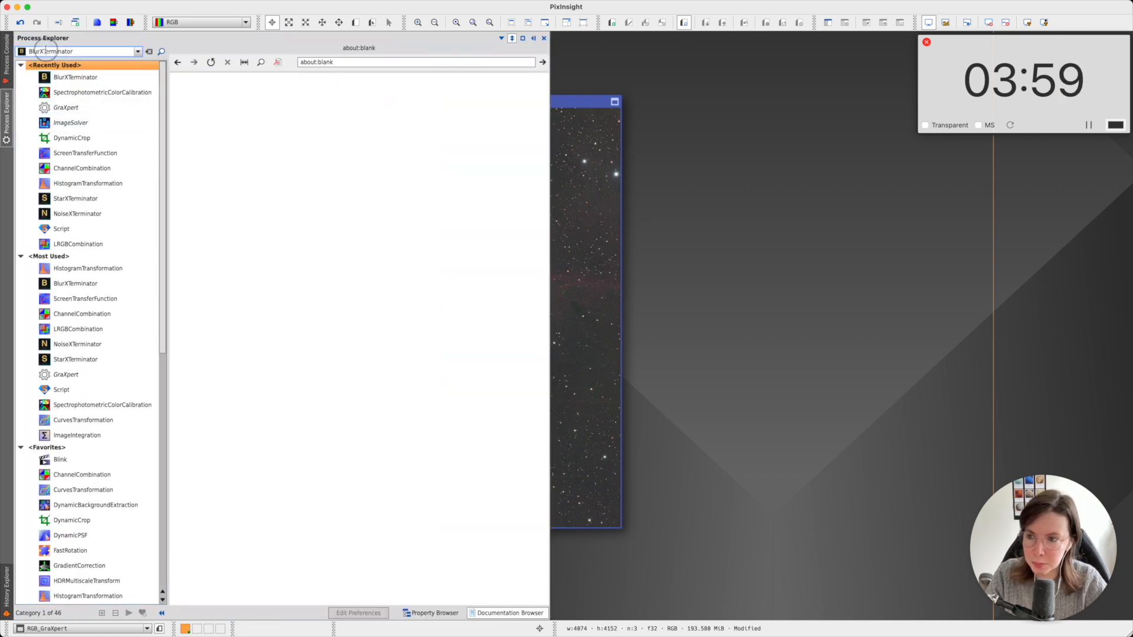
pyautogui.write('noisex')
pyautogui.press('Return')
pyautogui.moveTo(80, 218); pyautogui.dragTo(80, 220)
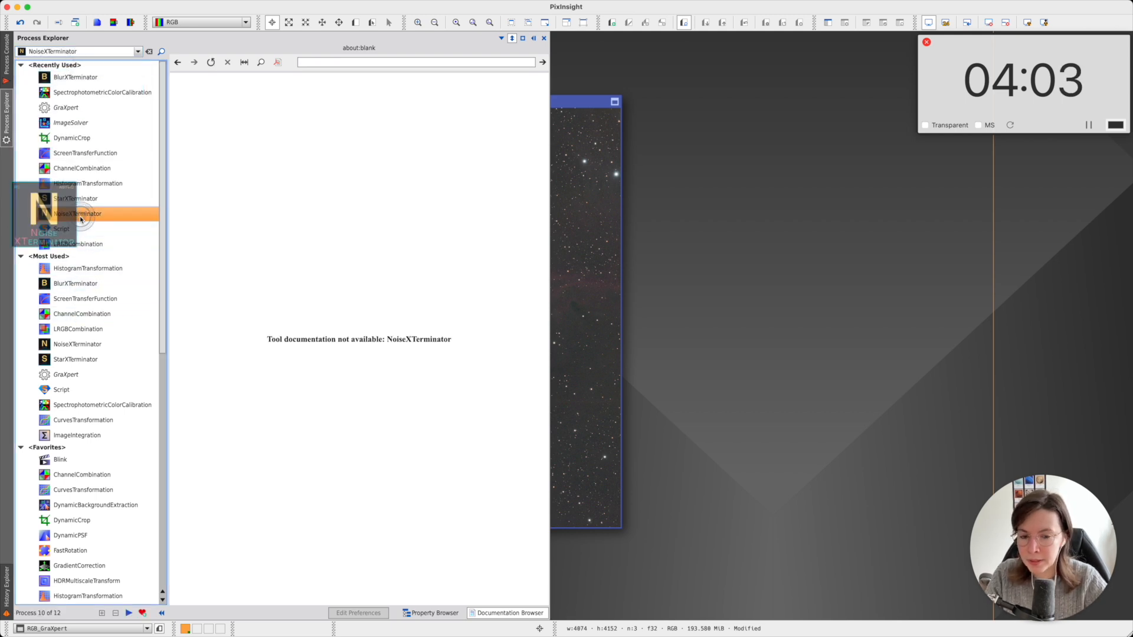
pyautogui.doubleClick(81, 219)
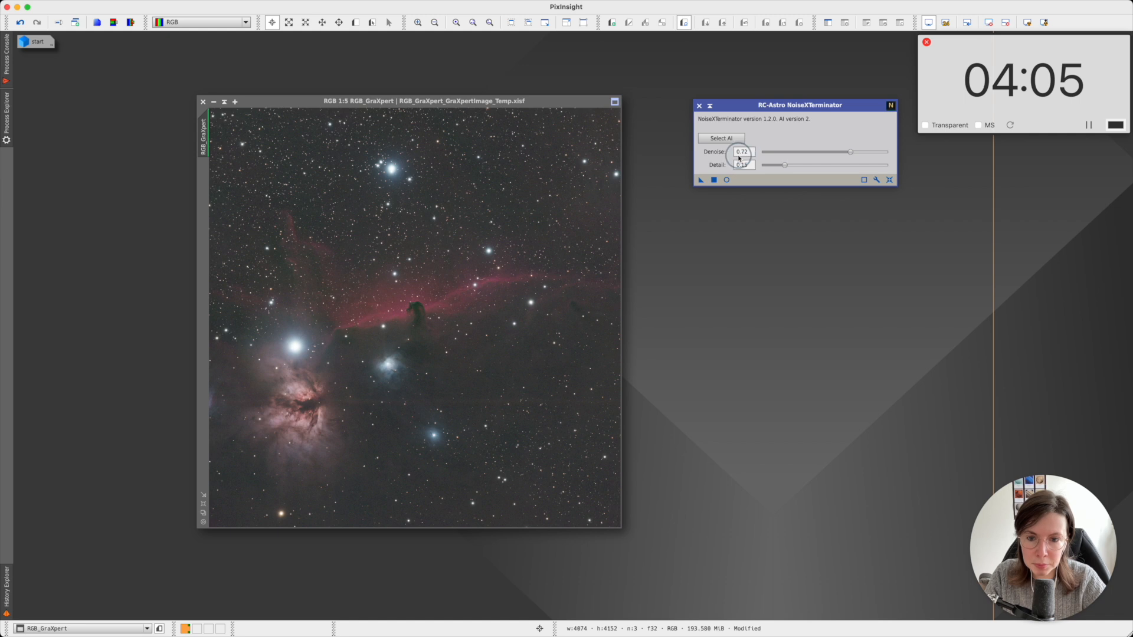
# Step: Apply NoiseXTerminator with Denoise 0.72 and Detail 0.15 to the RGB_GraXpert image, close the process and inspect the noise reduction
pyautogui.moveTo(768, 111); pyautogui.dragTo(746, 147)
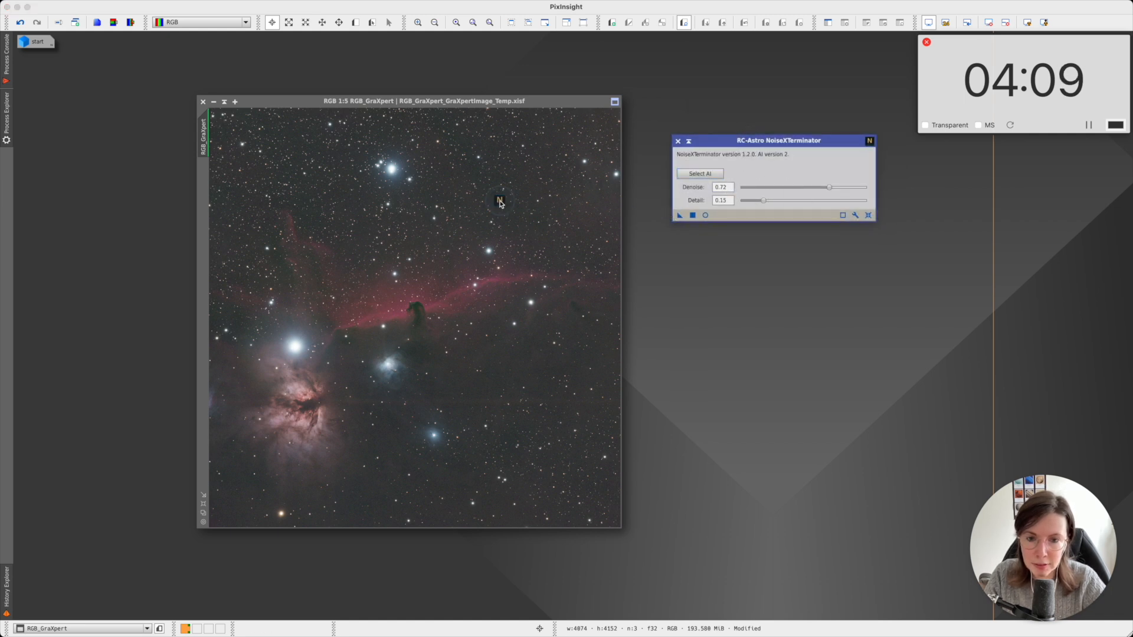
pyautogui.moveTo(500, 203); pyautogui.dragTo(501, 204)
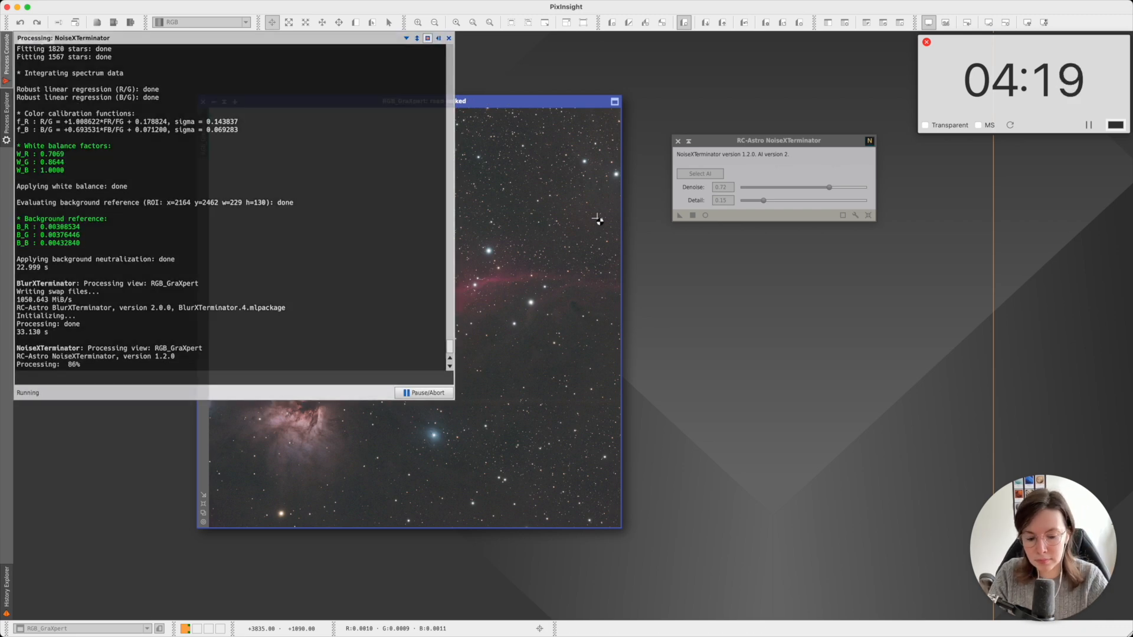
pyautogui.click(678, 141)
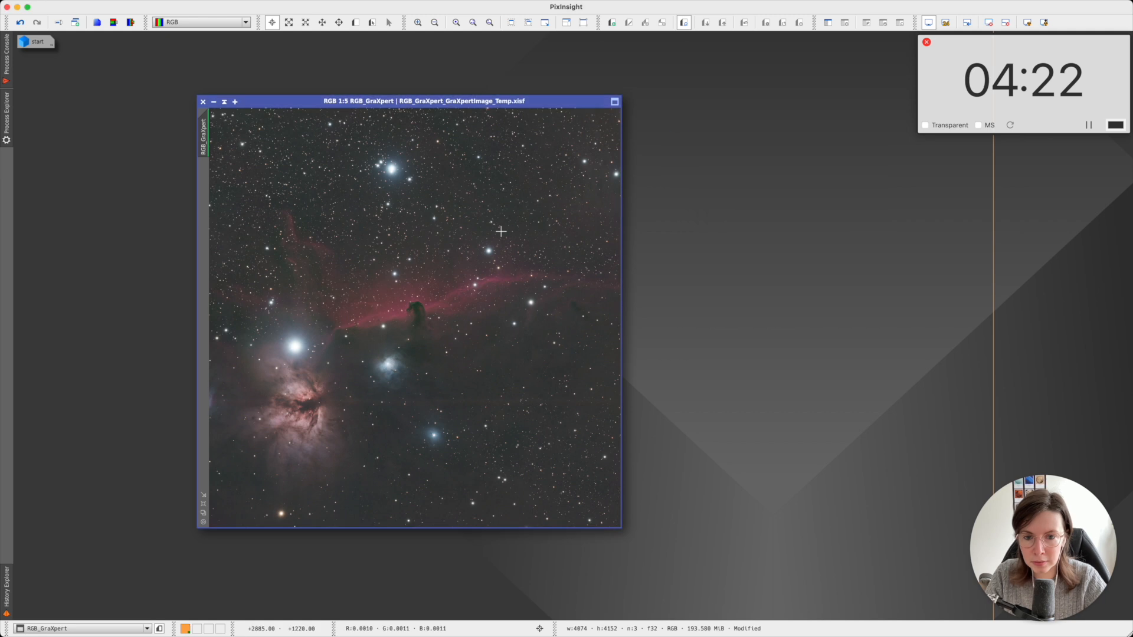
pyautogui.scroll(4, 501, 231)
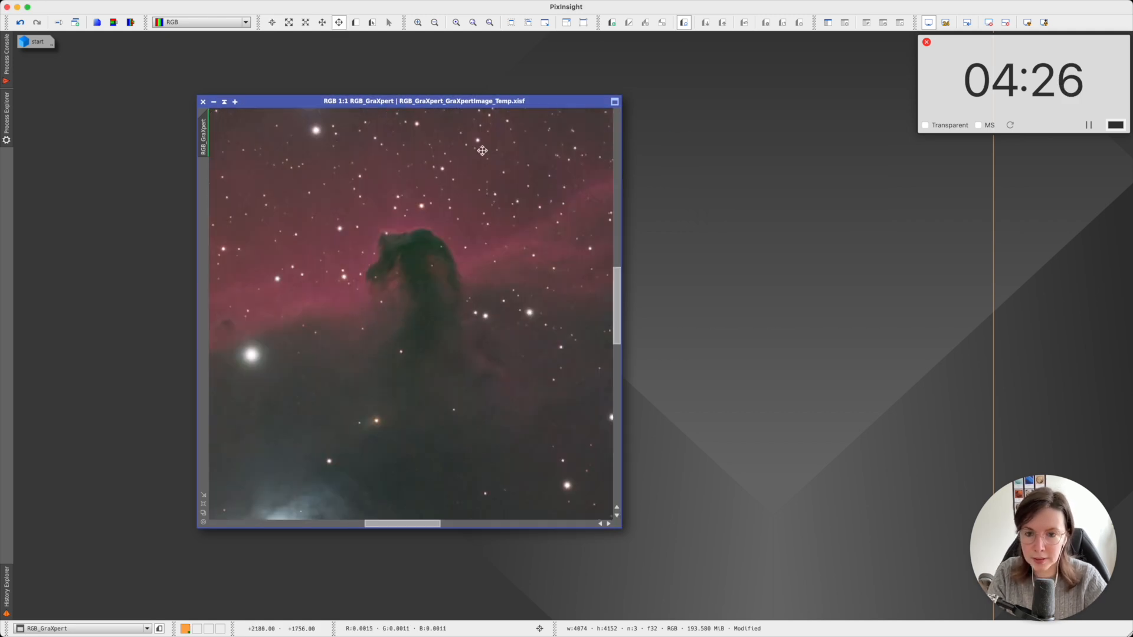
pyautogui.scroll(10, 483, 151)
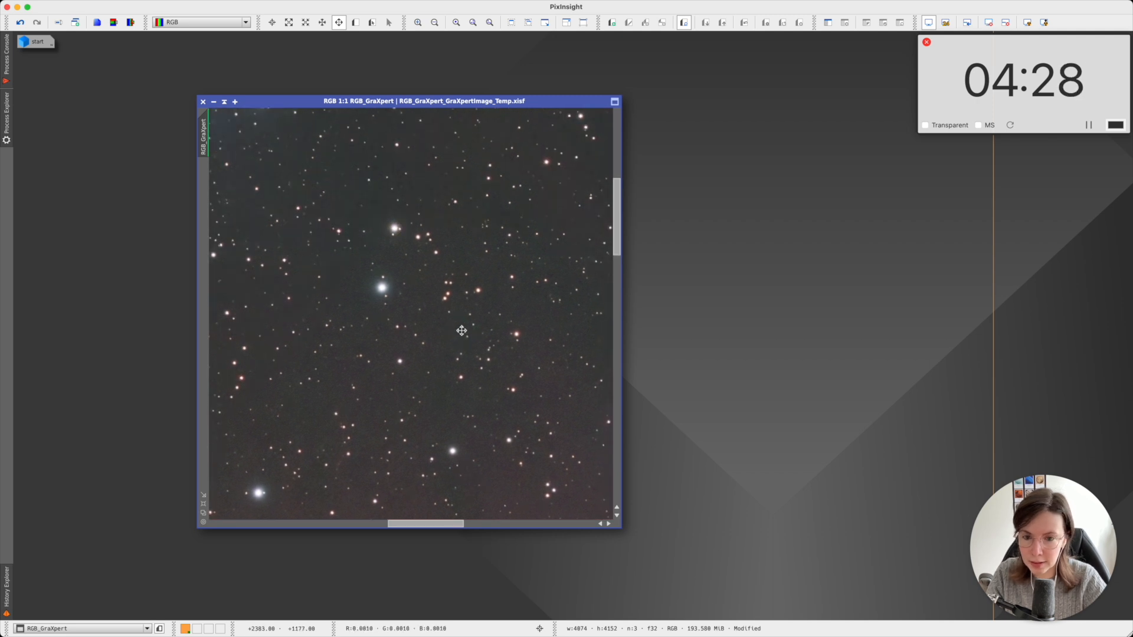
pyautogui.scroll(1, 461, 331)
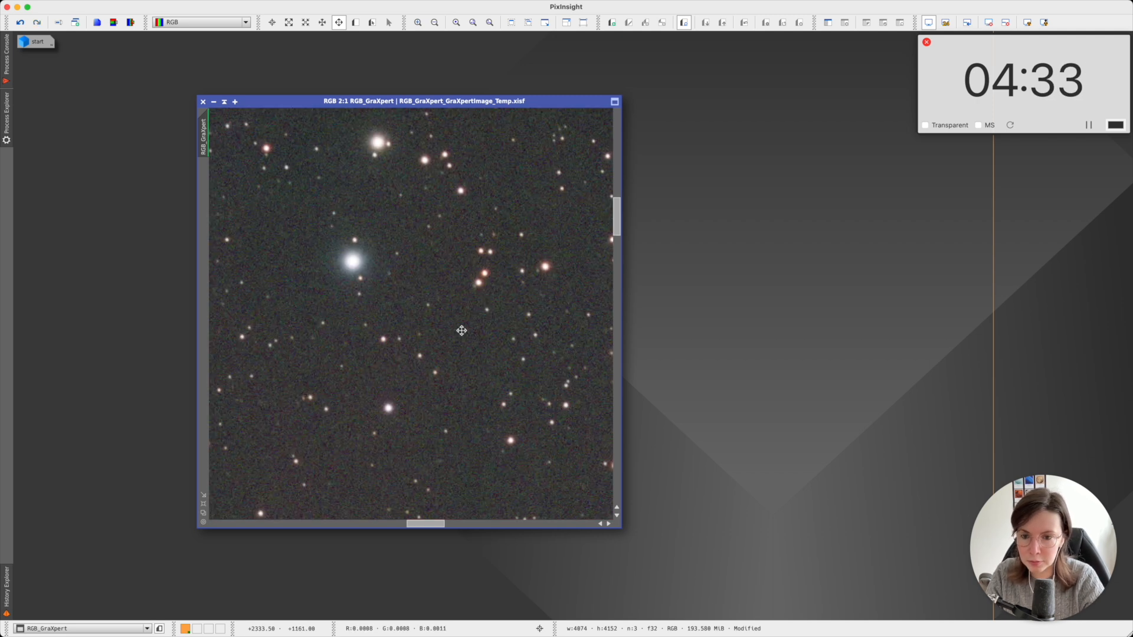
pyautogui.scroll(-5, 462, 331)
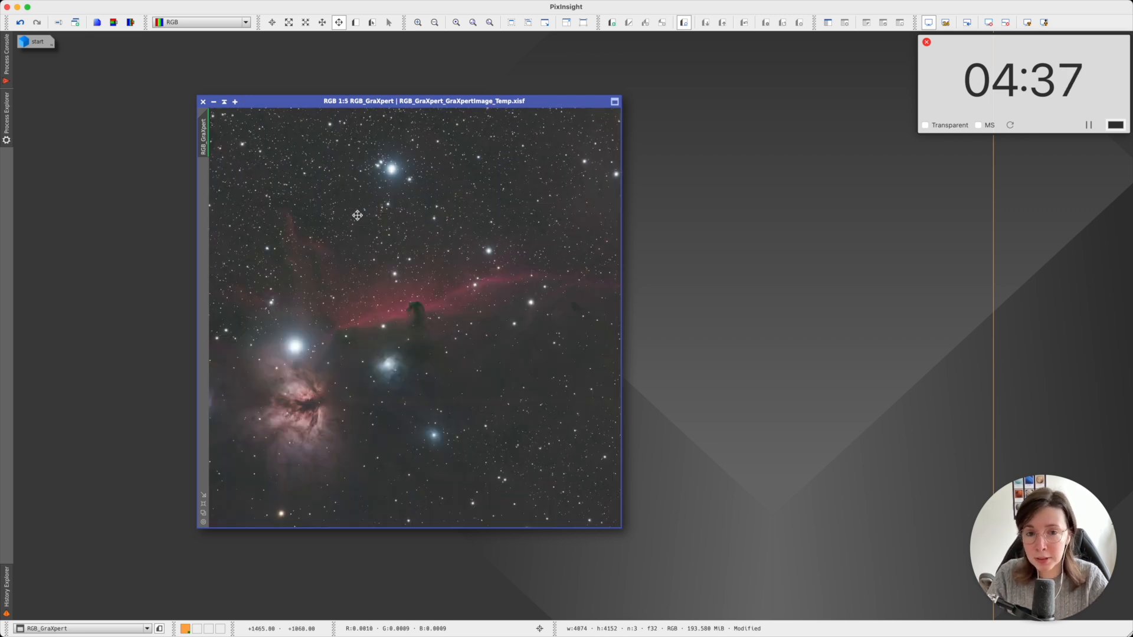
# Step: Separate the stars from the RGB_GraXpert image with StarXTerminator, keeping Generate Star Image enabled and Unscreen Stars off, and close the process
pyautogui.click(6, 115)
pyautogui.doubleClick(52, 52)
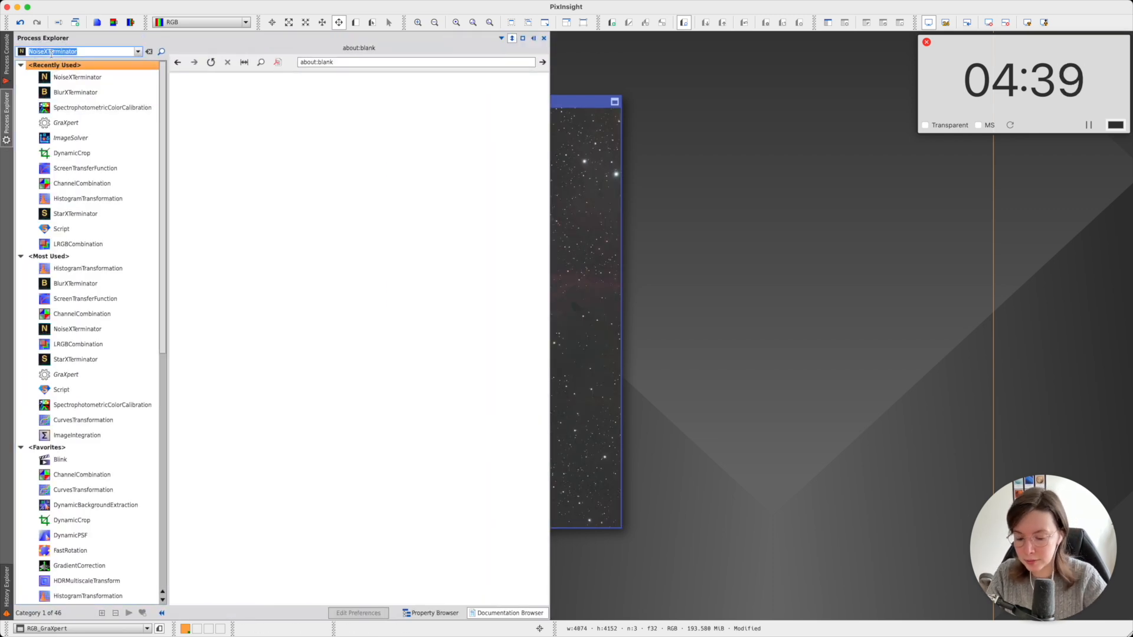
pyautogui.write('starx')
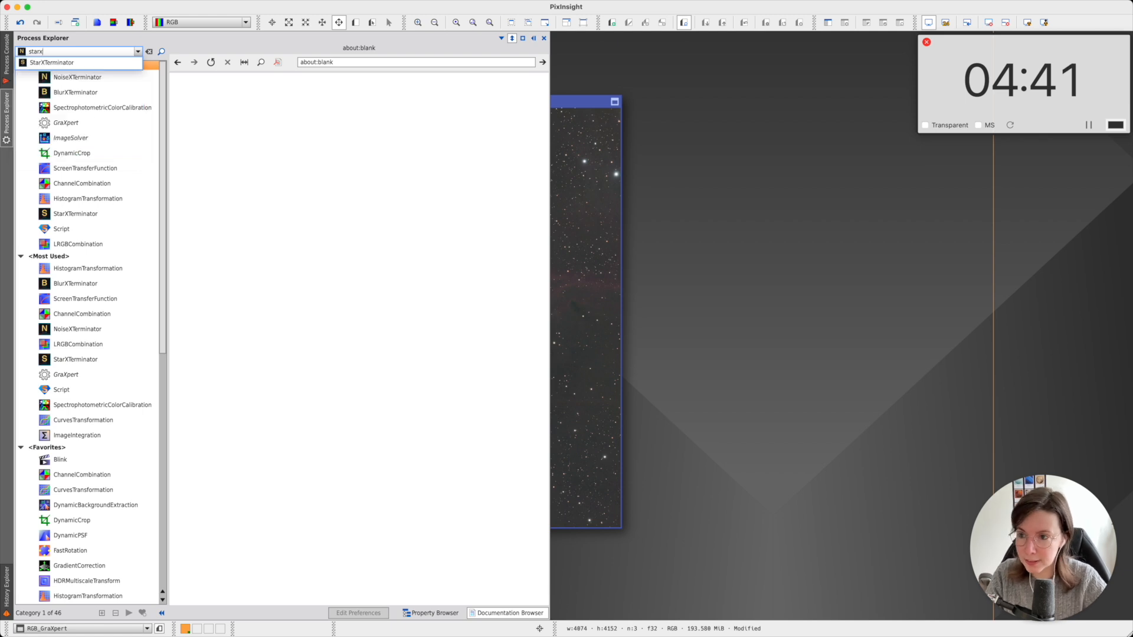
pyautogui.click(53, 62)
pyautogui.doubleClick(90, 219)
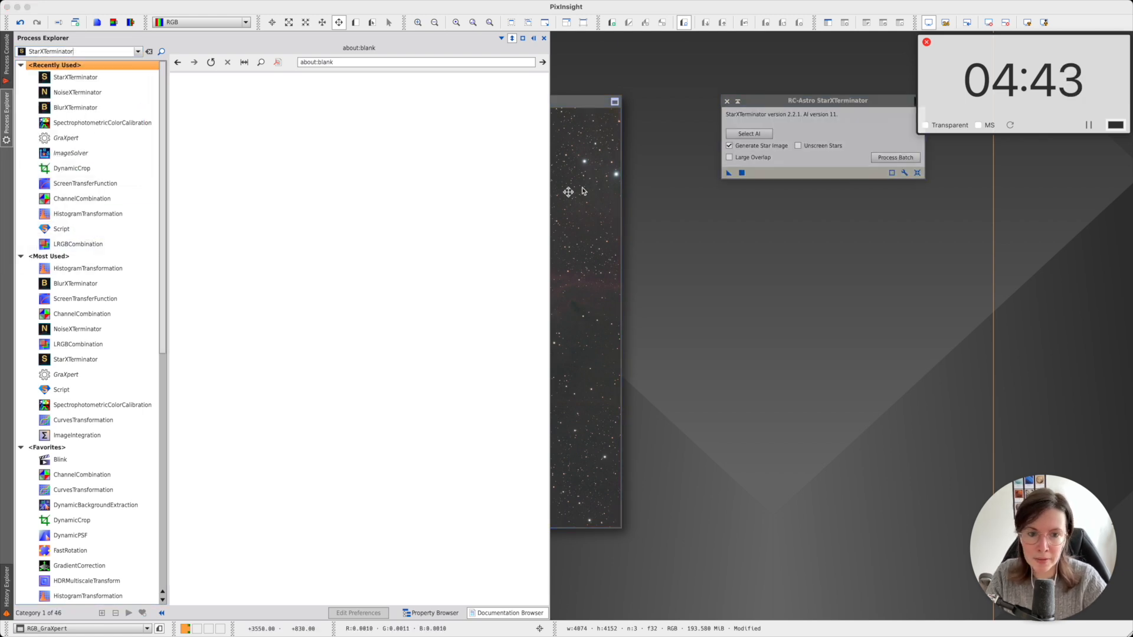
pyautogui.moveTo(777, 102); pyautogui.dragTo(725, 131)
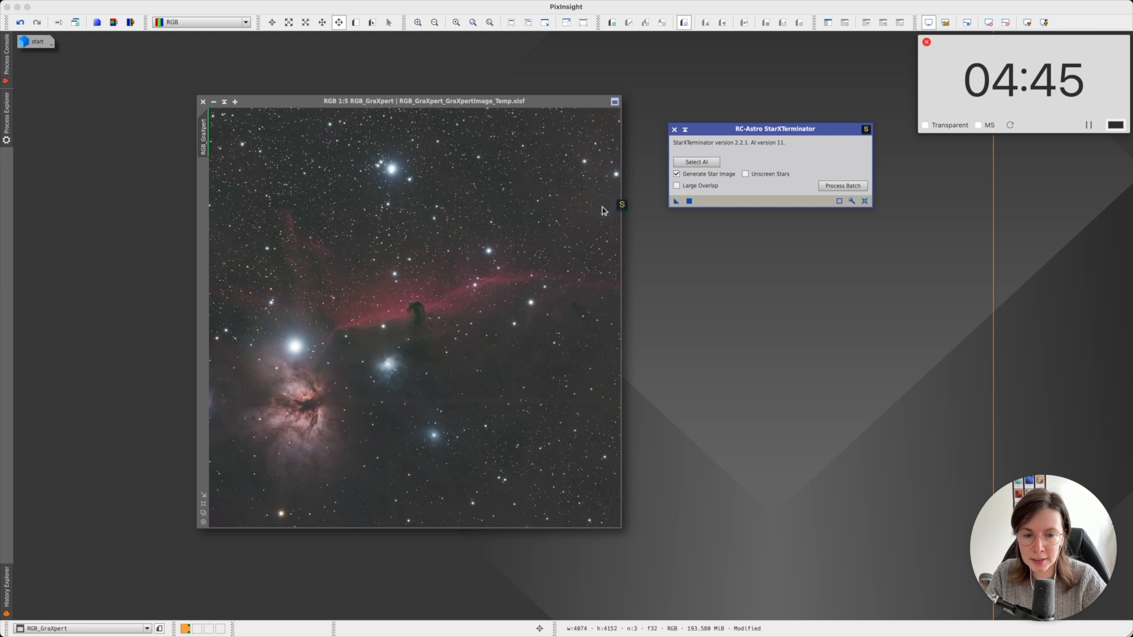
pyautogui.moveTo(638, 207); pyautogui.dragTo(554, 211)
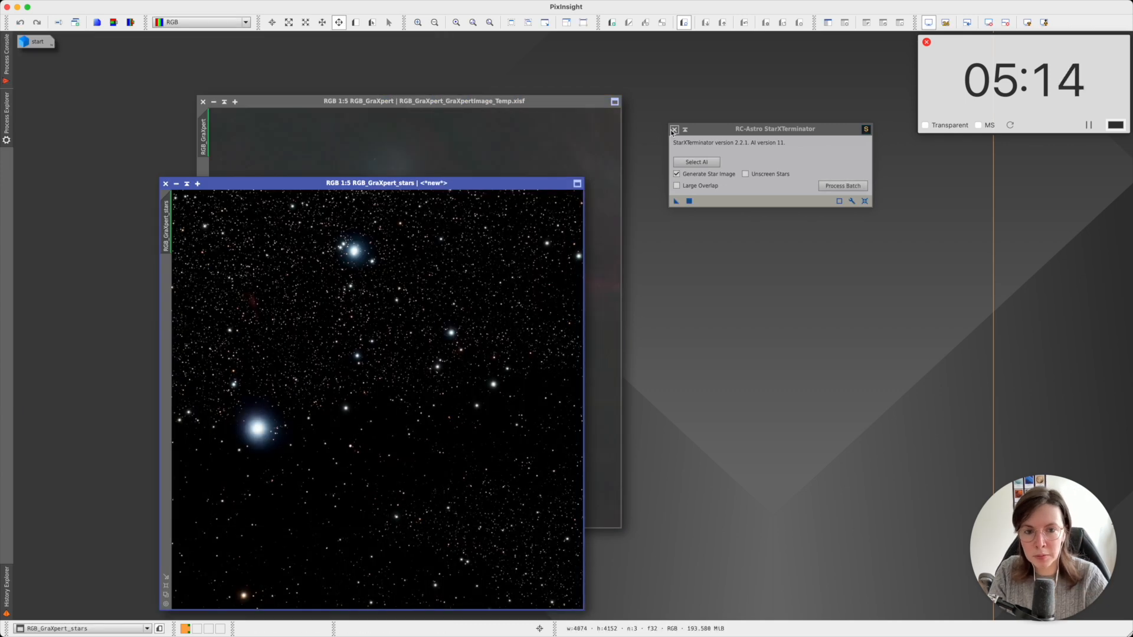
pyautogui.click(674, 129)
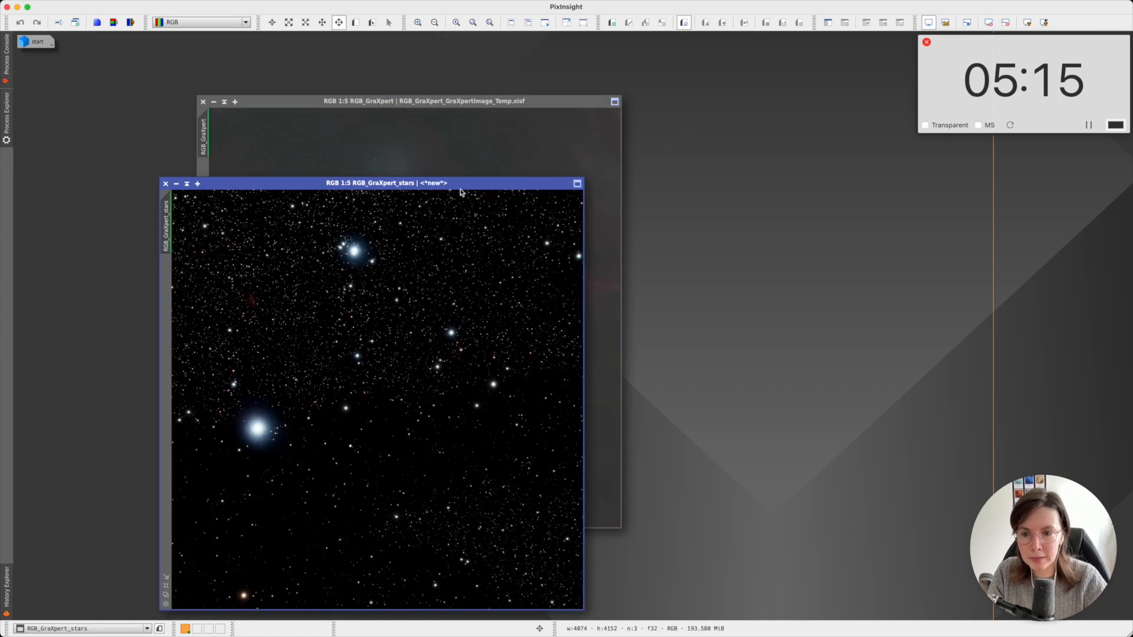
# Step: Rename the extracted star image as stars, minimize it to an icon and park it on the empty workspace
pyautogui.moveTo(461, 191); pyautogui.dragTo(594, 154)
pyautogui.doubleClick(167, 232)
pyautogui.write('stars')
pyautogui.press('Return')
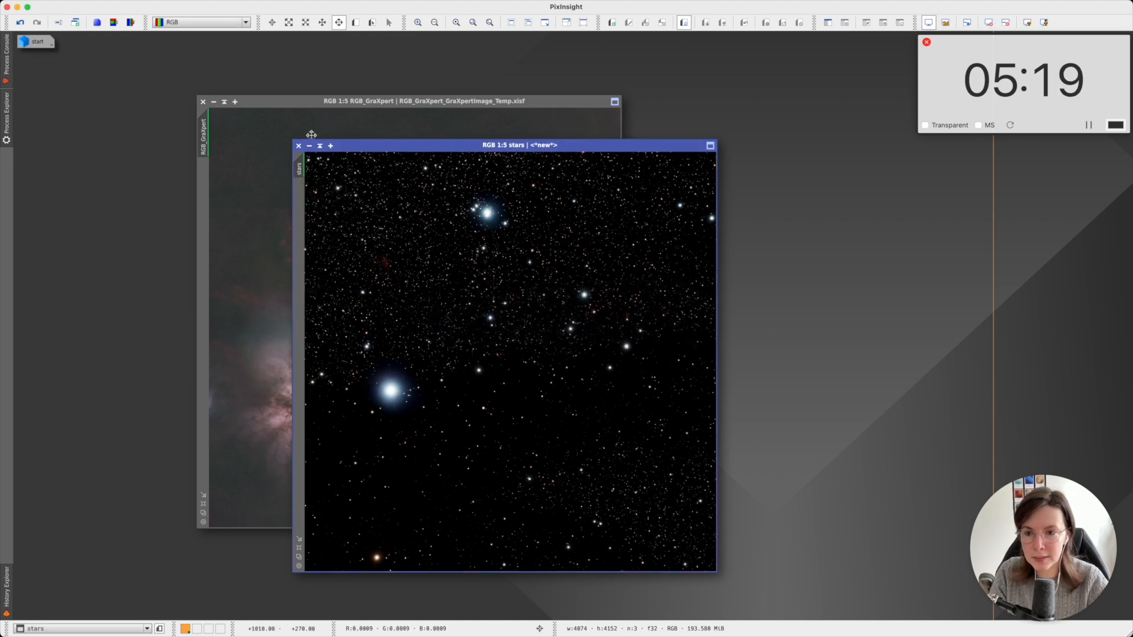
pyautogui.click(310, 145)
pyautogui.moveTo(529, 362); pyautogui.dragTo(766, 86)
# Step: Rename the RGB_GraXpert image as starless and move its window to free space for a process dialog
pyautogui.doubleClick(204, 142)
pyautogui.write('starless')
pyautogui.press('Return')
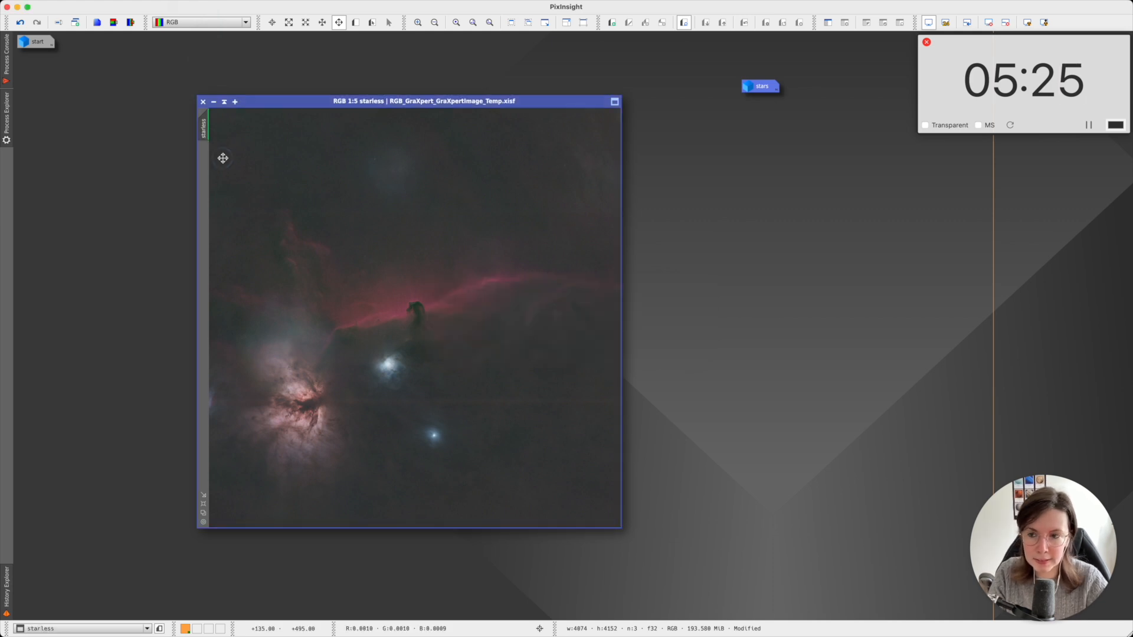
pyautogui.moveTo(307, 99); pyautogui.dragTo(210, 80)
# Step: Find the HistogramTransformation process, open it and place it beside the starless image
pyautogui.click(5, 110)
pyautogui.doubleClick(54, 51)
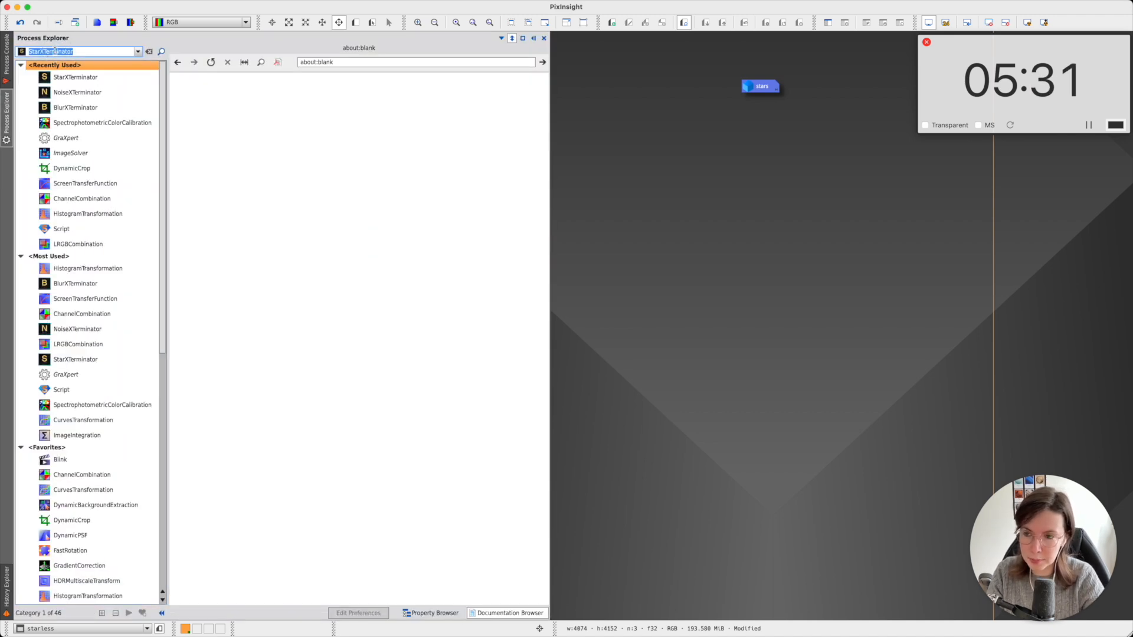
pyautogui.write('histo')
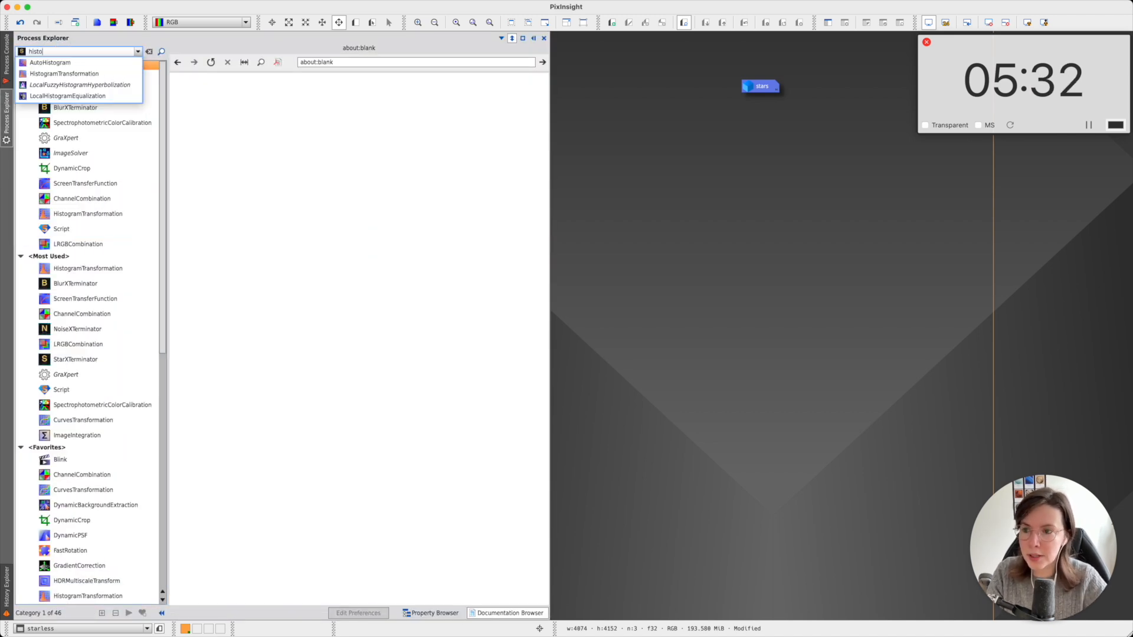
pyautogui.click(64, 73)
pyautogui.doubleClick(101, 212)
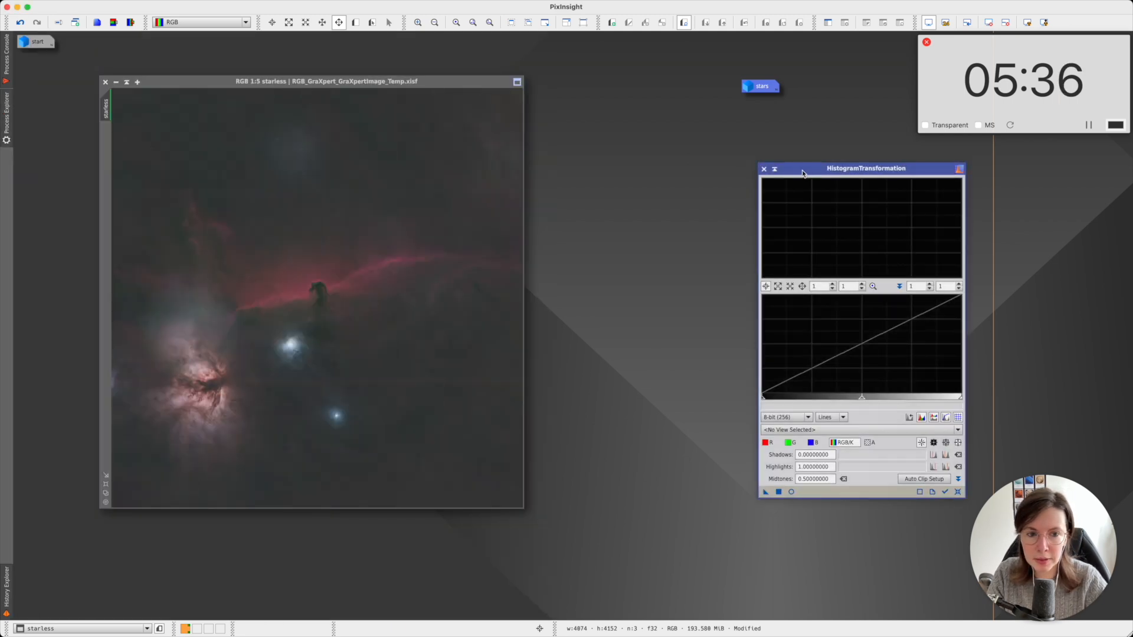
pyautogui.moveTo(802, 172); pyautogui.dragTo(600, 137)
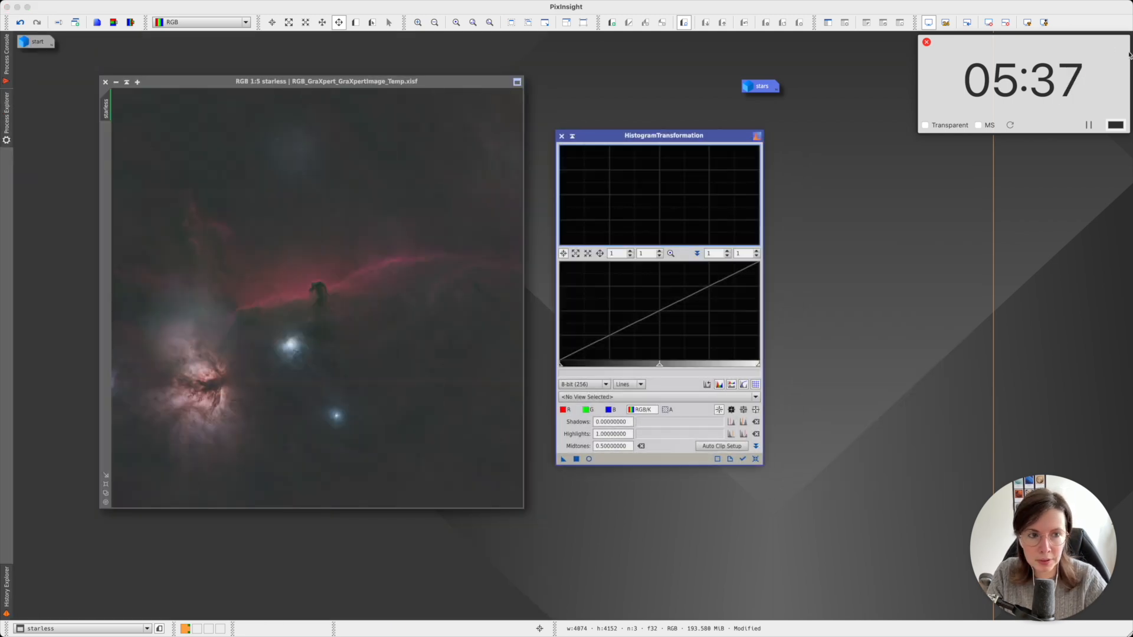
# Step: Remove the screen stretch from the starless image and apply a first histogram stretch with midtones at about 0.015, using the real-time preview
pyautogui.click(989, 23)
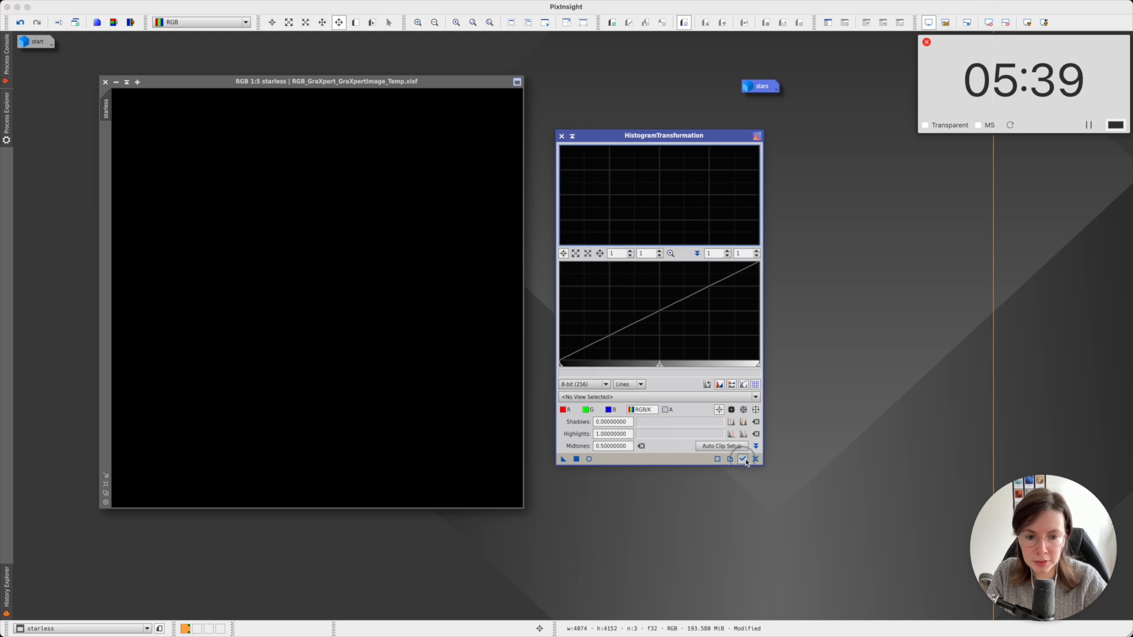
pyautogui.click(589, 459)
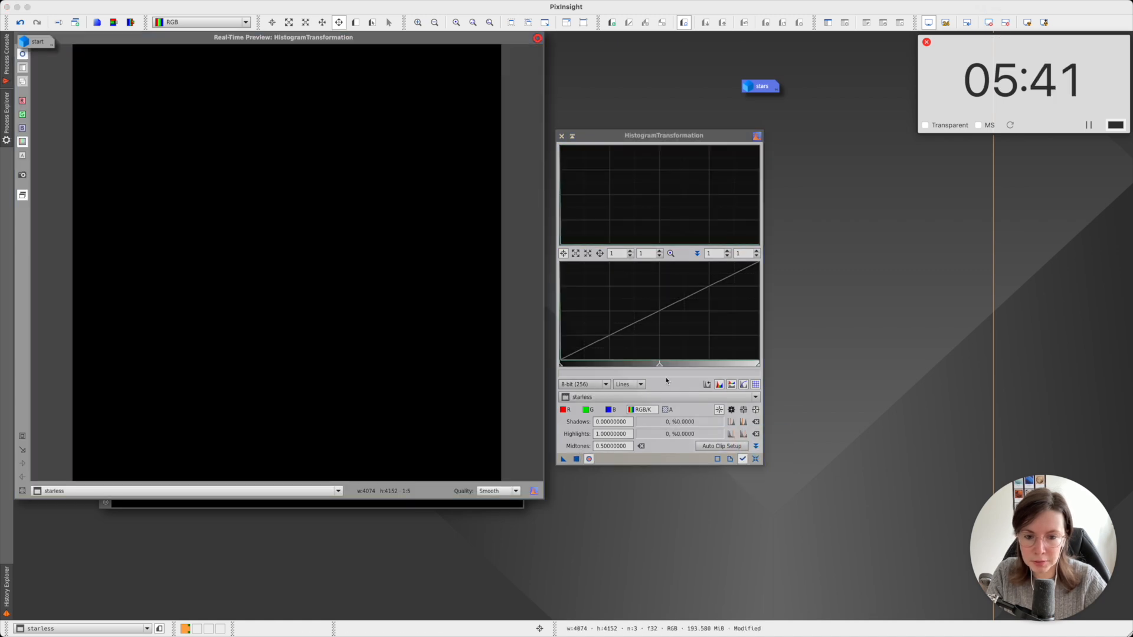
pyautogui.moveTo(659, 368); pyautogui.dragTo(562, 366)
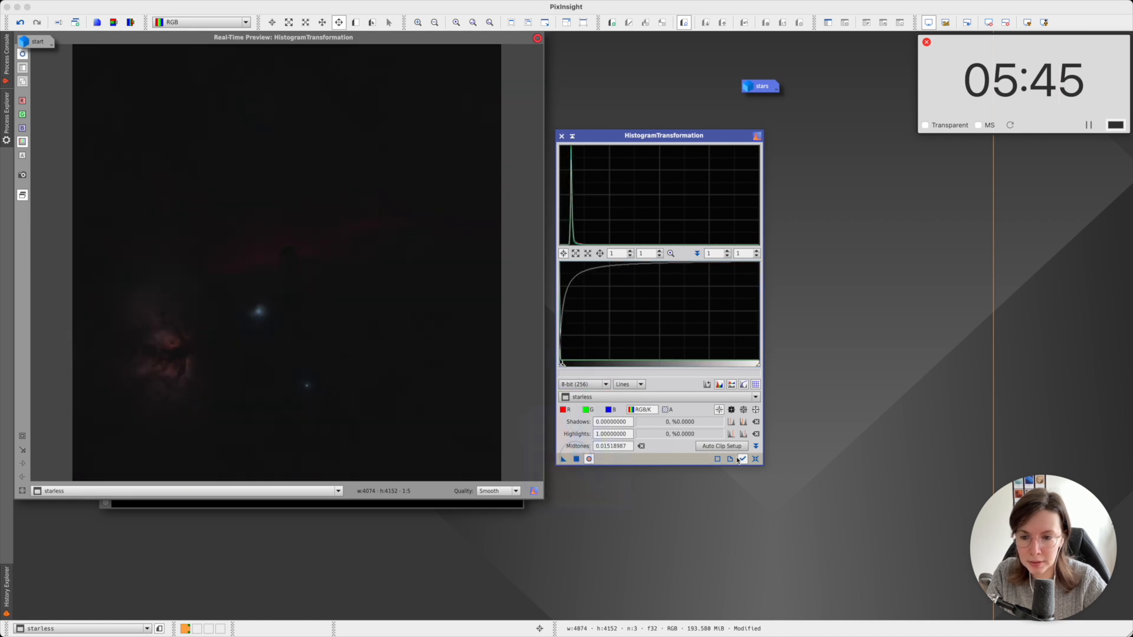
pyautogui.click(577, 460)
# Step: Stretch the starless image with midtones about 0.157, then with shadows about 0.177 and midtones about 0.271, resetting HistogramTransformation after each pass
pyautogui.moveTo(660, 366); pyautogui.dragTo(590, 369)
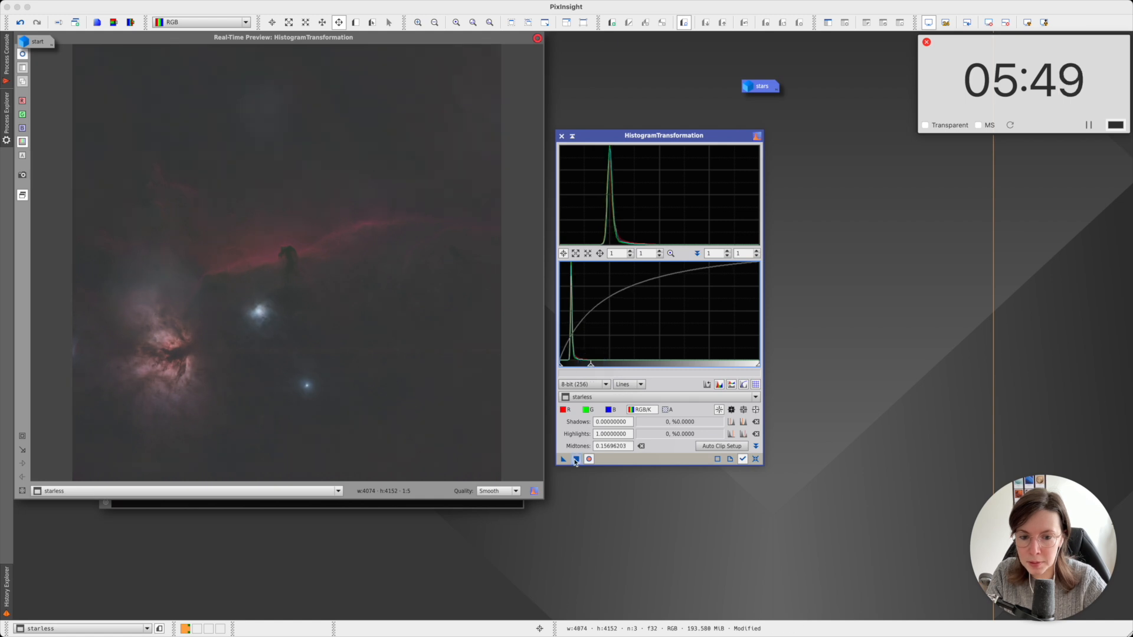
pyautogui.click(576, 460)
pyautogui.click(756, 460)
pyautogui.moveTo(660, 366)
pyautogui.mouseDown()
pyautogui.moveTo(583, 367)
pyautogui.moveTo(639, 366)
pyautogui.mouseUp()
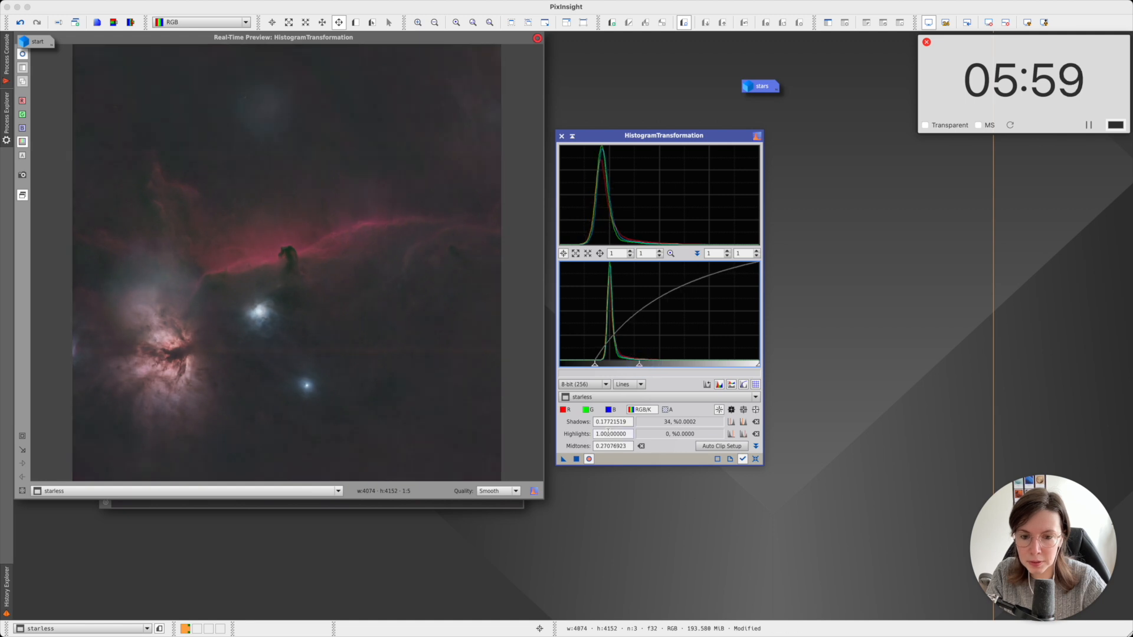
pyautogui.click(576, 459)
pyautogui.click(756, 459)
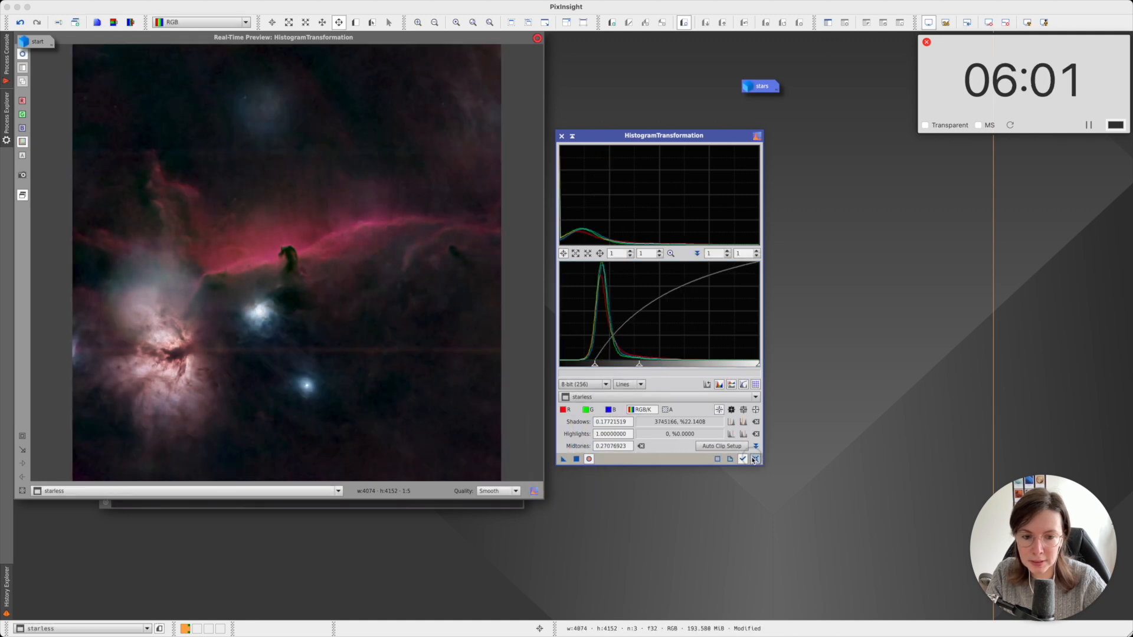
# Step: Apply a final histogram stretch to the starless image with shadows at about 0.058 and midtones at about 0.419
pyautogui.moveTo(561, 364); pyautogui.dragTo(571, 367)
pyautogui.moveTo(665, 365); pyautogui.dragTo(653, 367)
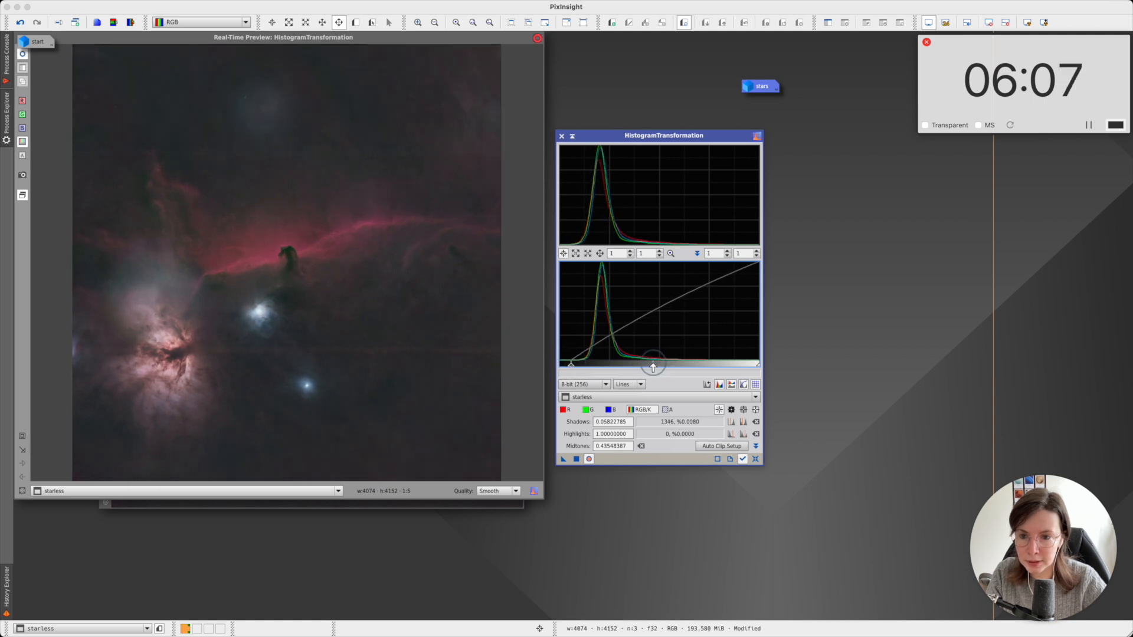
pyautogui.moveTo(652, 367); pyautogui.dragTo(649, 367)
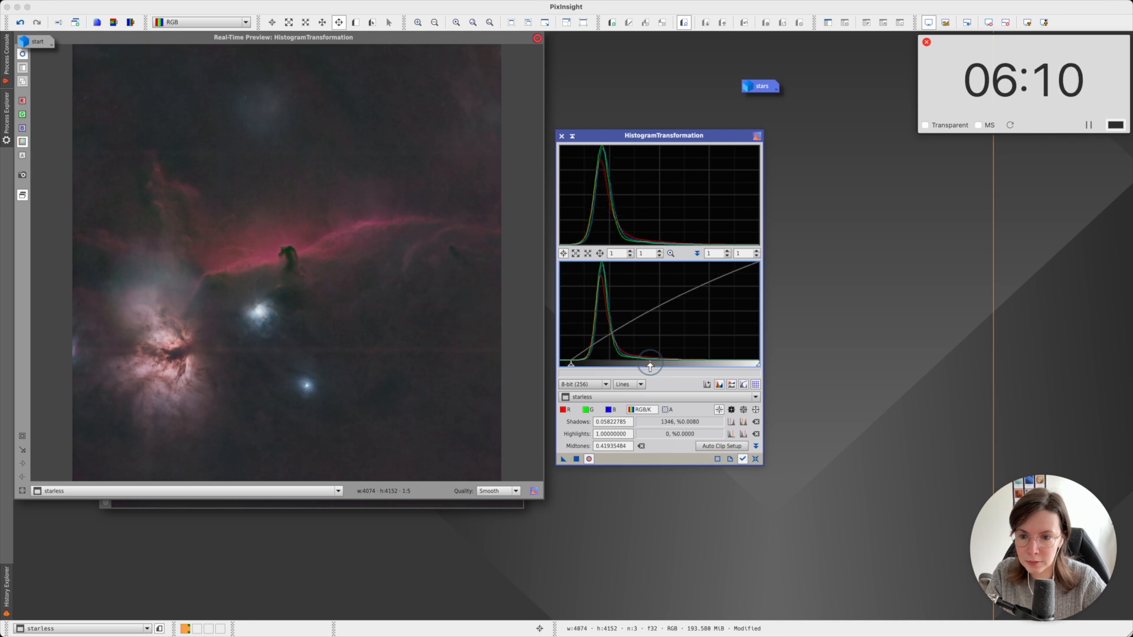
pyautogui.click(578, 460)
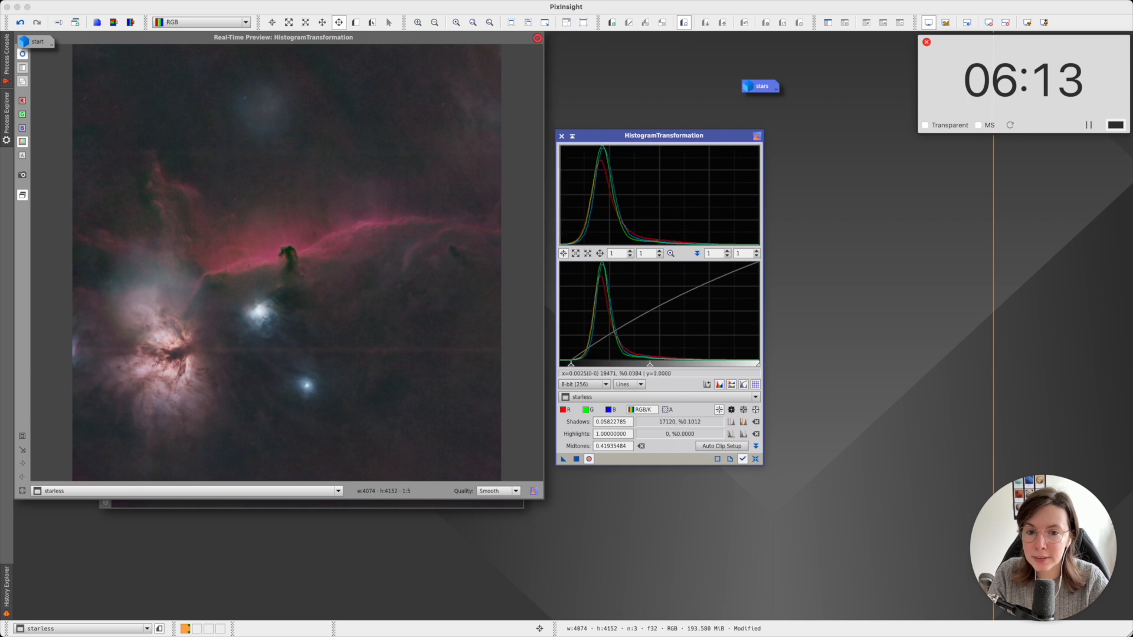
# Step: Close the HistogramTransformation process and the real-time preview to return to the starless image
pyautogui.click(560, 136)
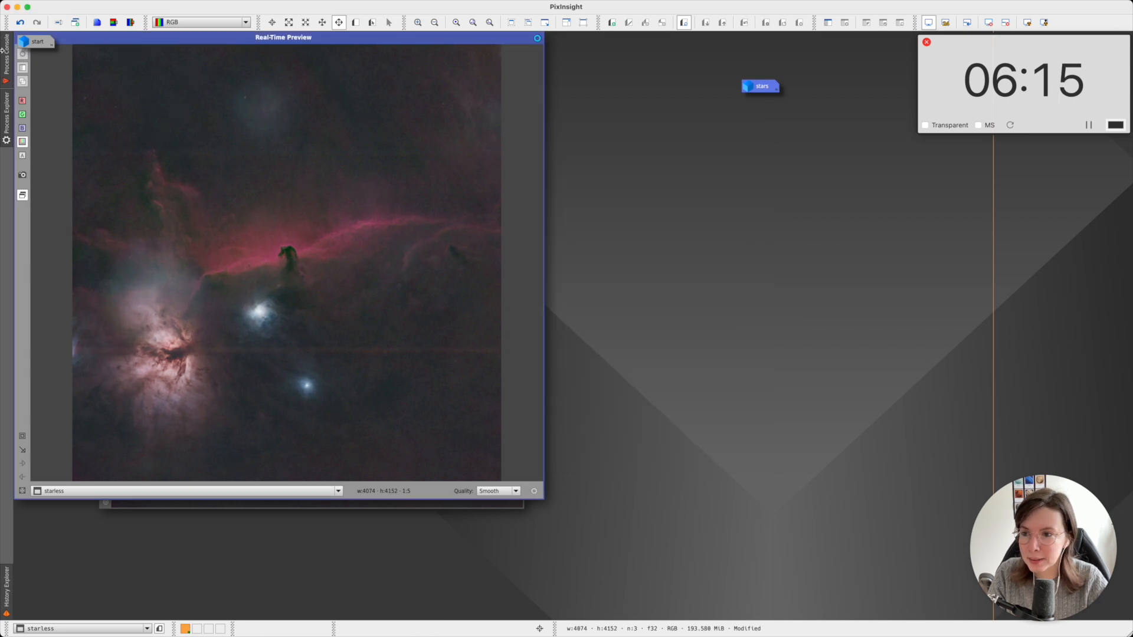
pyautogui.click(6, 55)
pyautogui.moveTo(33, 36); pyautogui.dragTo(182, 80)
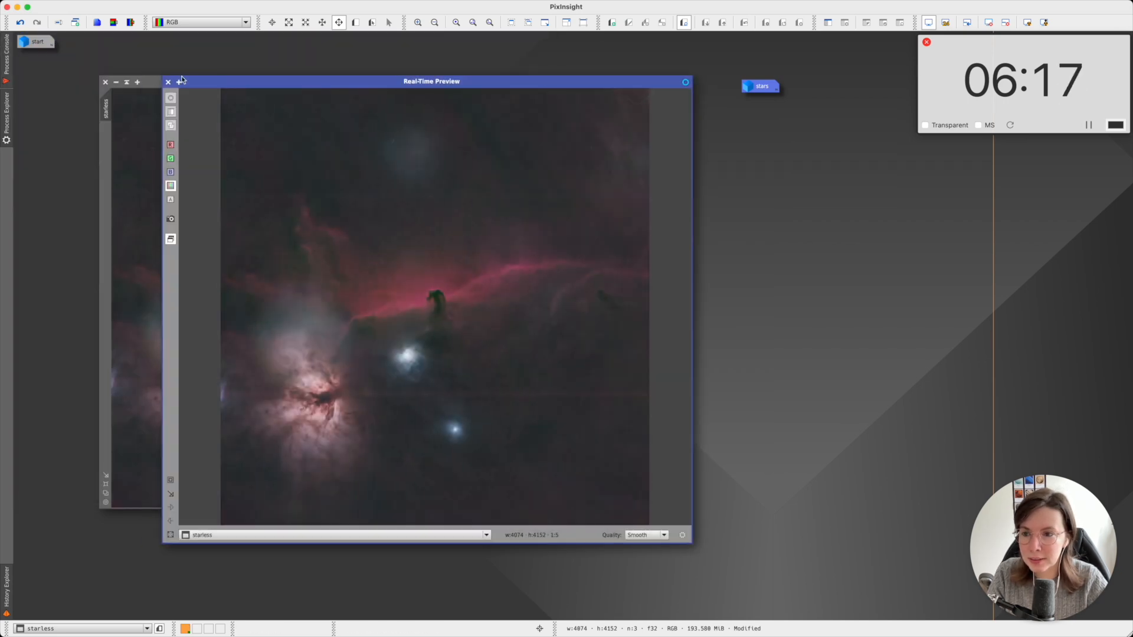
pyautogui.click(167, 82)
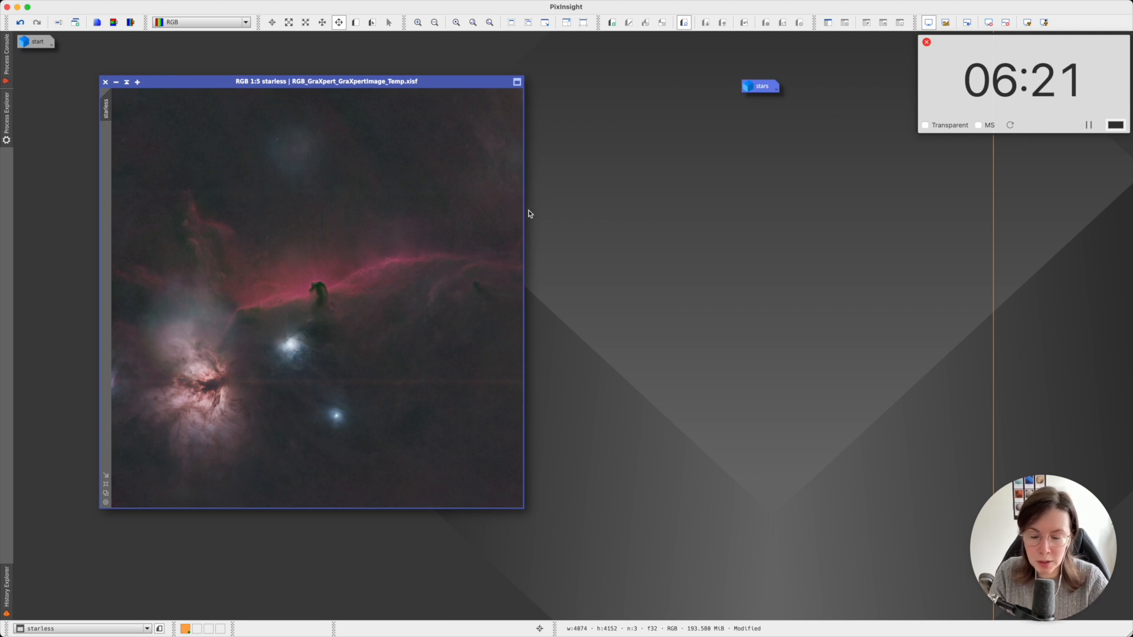
# Step: Restore the stars image from its icon, reopen the HistogramTransformation process and place it beside the image
pyautogui.doubleClick(762, 87)
pyautogui.moveTo(554, 151); pyautogui.dragTo(422, 112)
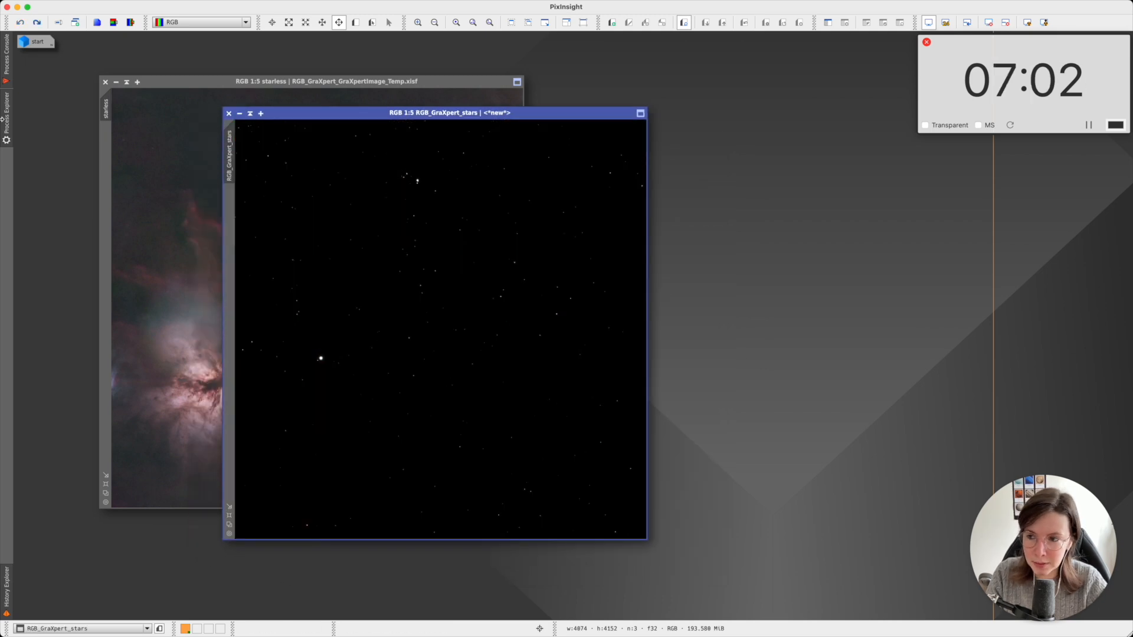
pyautogui.click(6, 112)
pyautogui.click(75, 94)
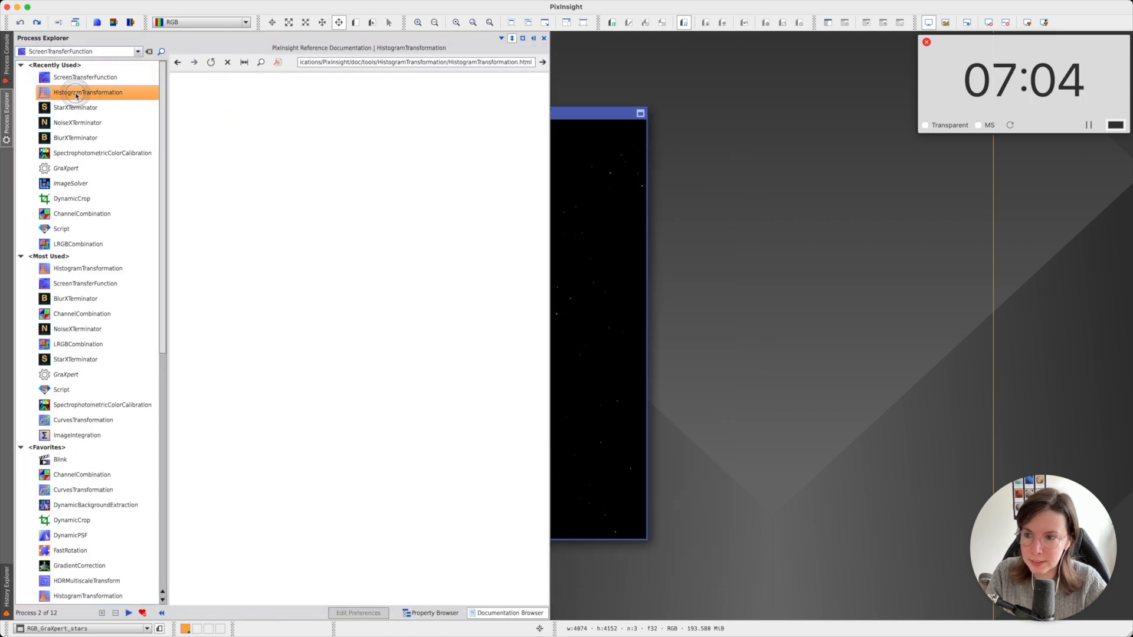
pyautogui.doubleClick(76, 95)
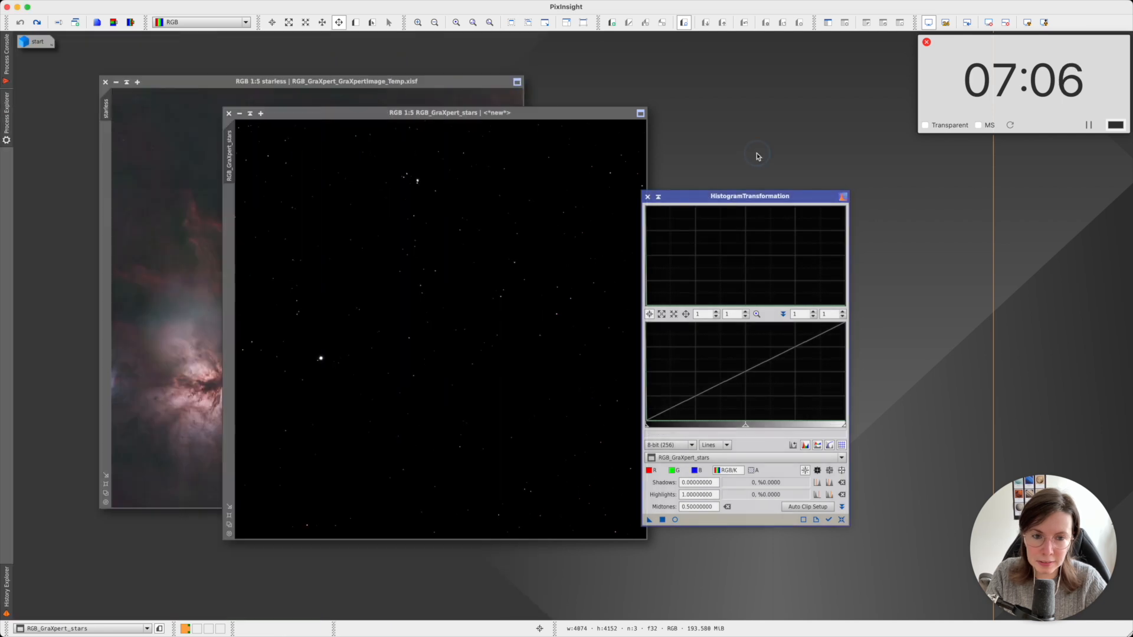
pyautogui.moveTo(709, 196); pyautogui.dragTo(736, 112)
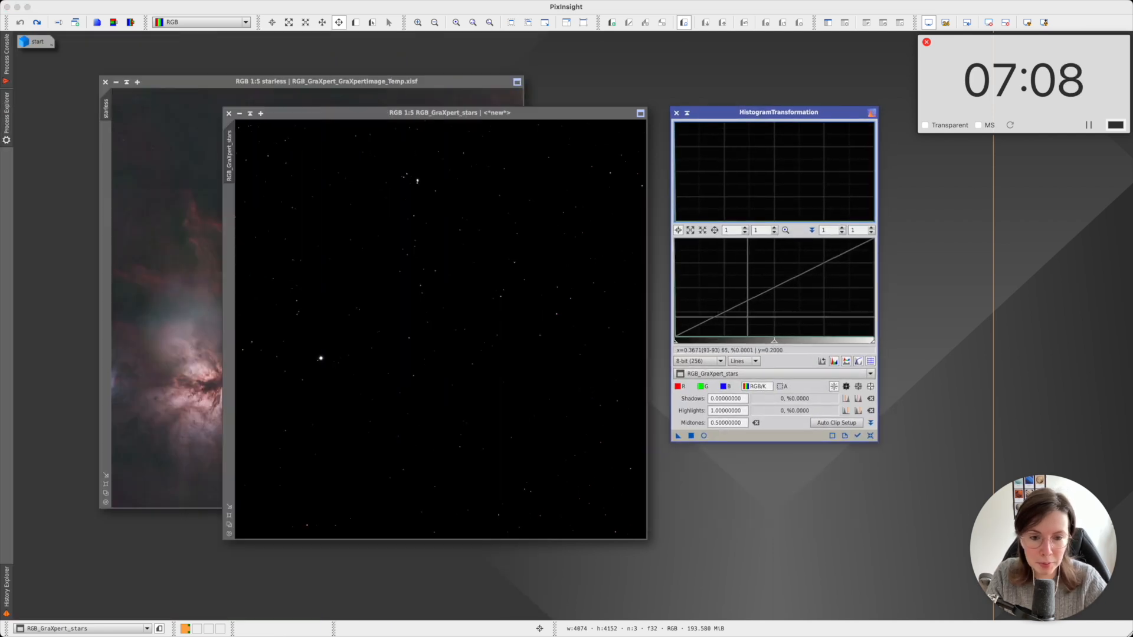
# Step: Apply a first histogram stretch to the stars image with midtones at about 0.04 in real-time preview, and reset the process
pyautogui.click(704, 436)
pyautogui.moveTo(775, 341); pyautogui.dragTo(681, 346)
pyautogui.click(692, 436)
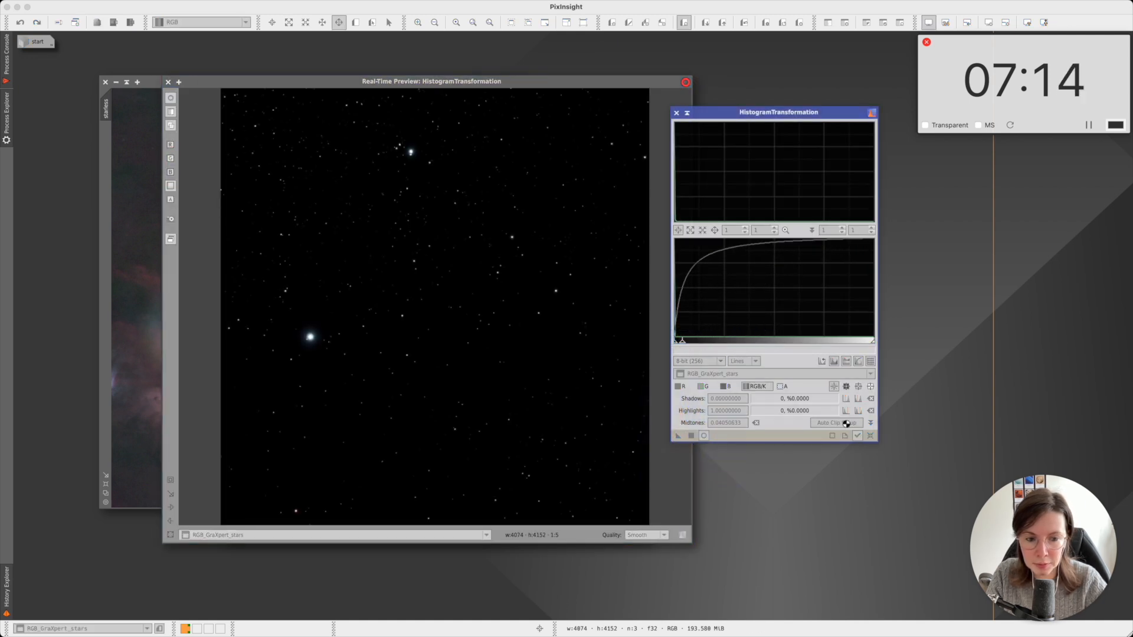
pyautogui.click(870, 435)
# Step: Apply a second histogram stretch to the stars image with midtones at about 0.089 and reset the process
pyautogui.moveTo(774, 341); pyautogui.dragTo(692, 345)
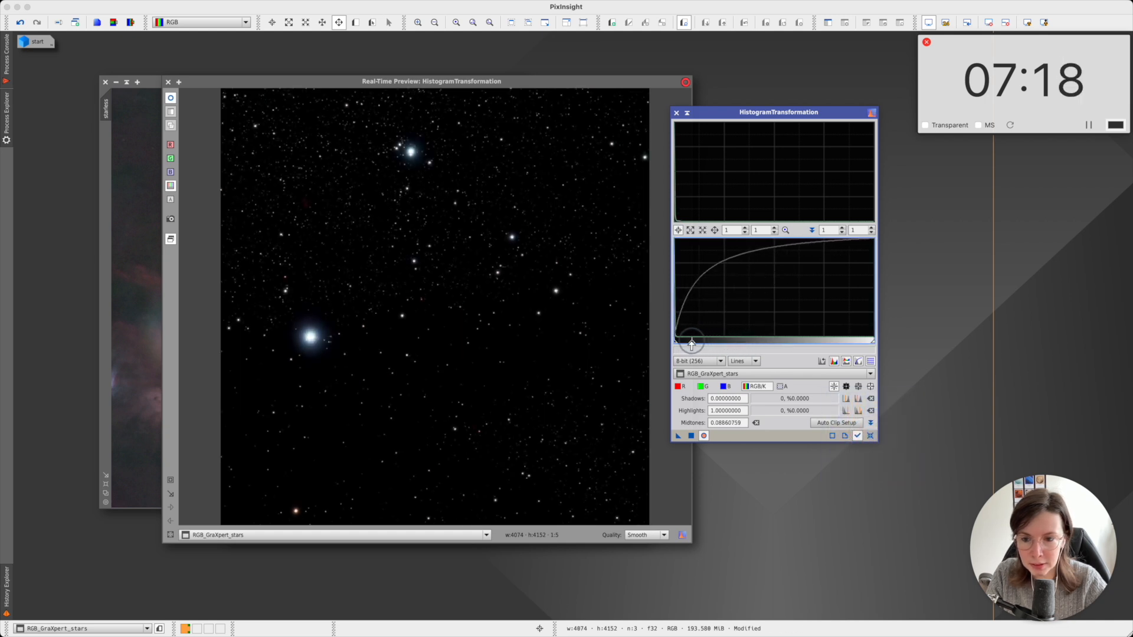
pyautogui.click(857, 435)
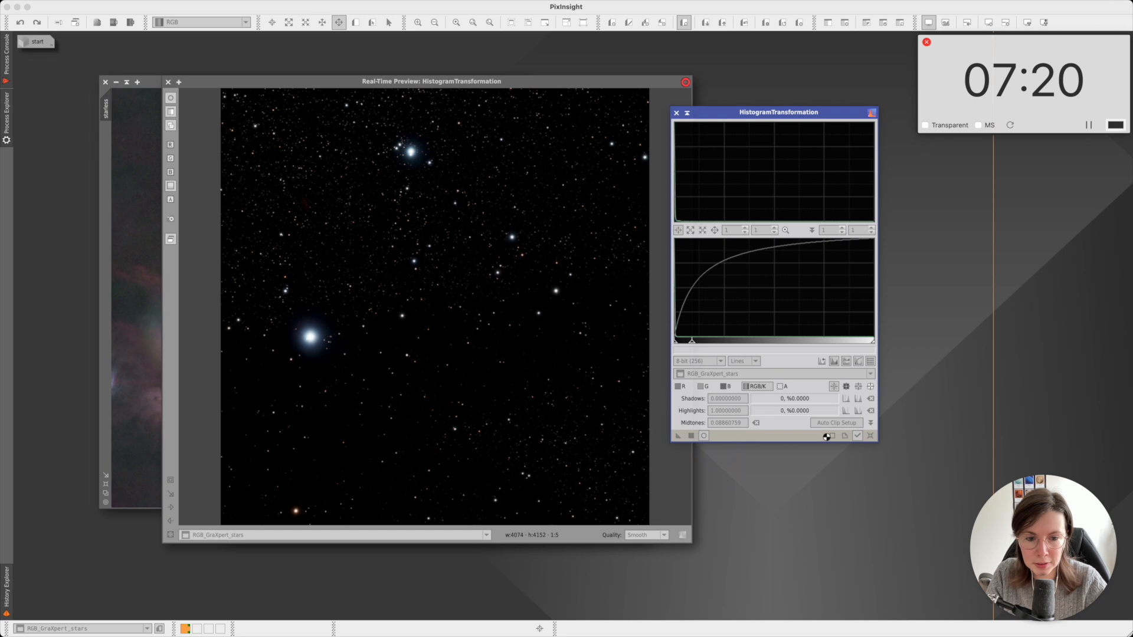
pyautogui.click(870, 435)
# Step: Close HistogramTransformation and its preview, and move the stars image window so the starless image stays accessible
pyautogui.click(677, 113)
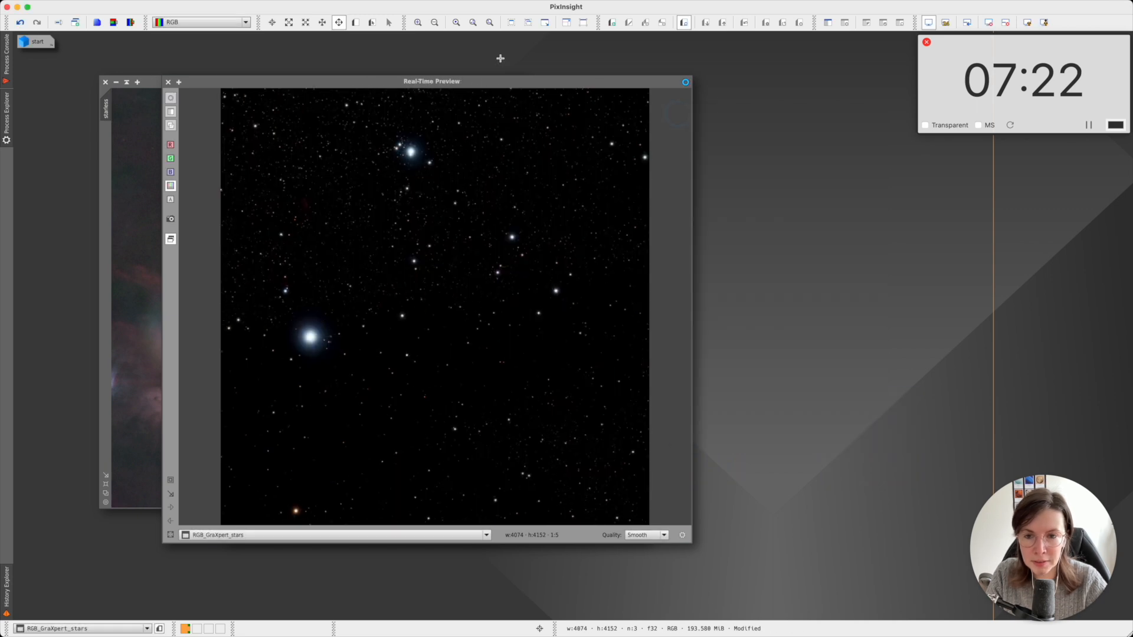
pyautogui.click(169, 84)
pyautogui.moveTo(411, 112); pyautogui.dragTo(506, 111)
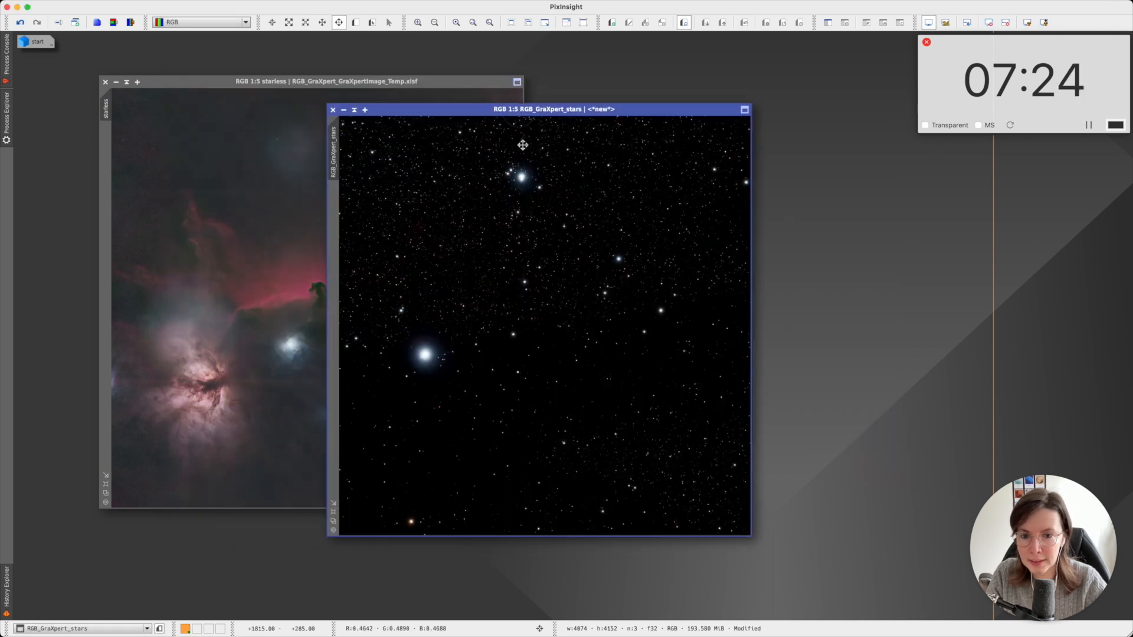
# Step: Save the stars image as stars.tif in the Downloads folder with the 32-bit floating point sample format
pyautogui.press('super+shift+s')
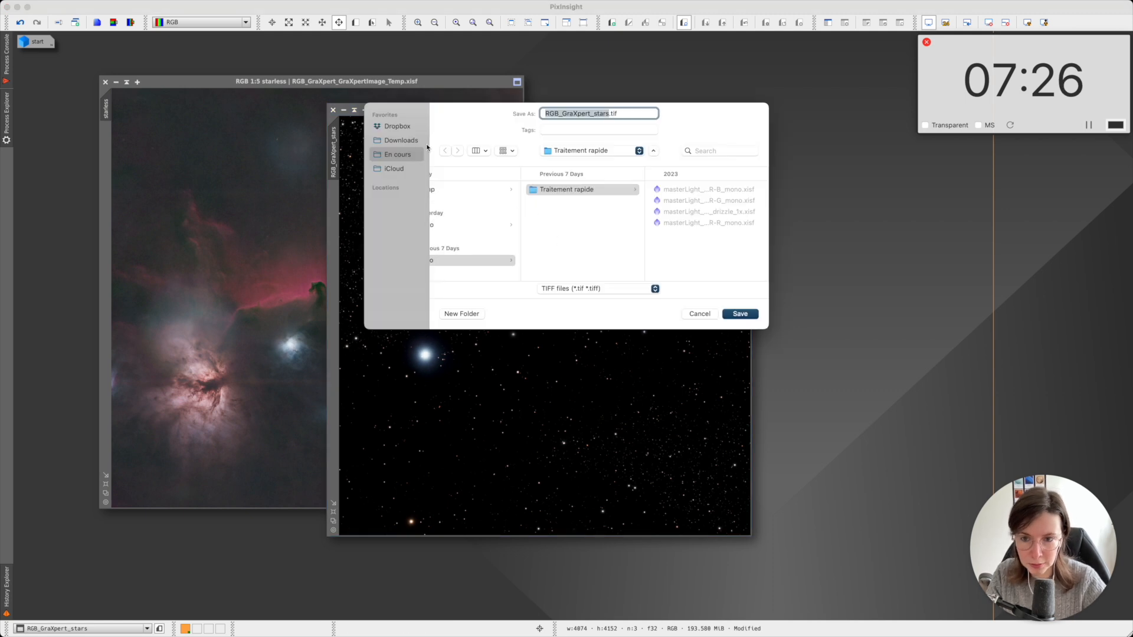
pyautogui.click(405, 140)
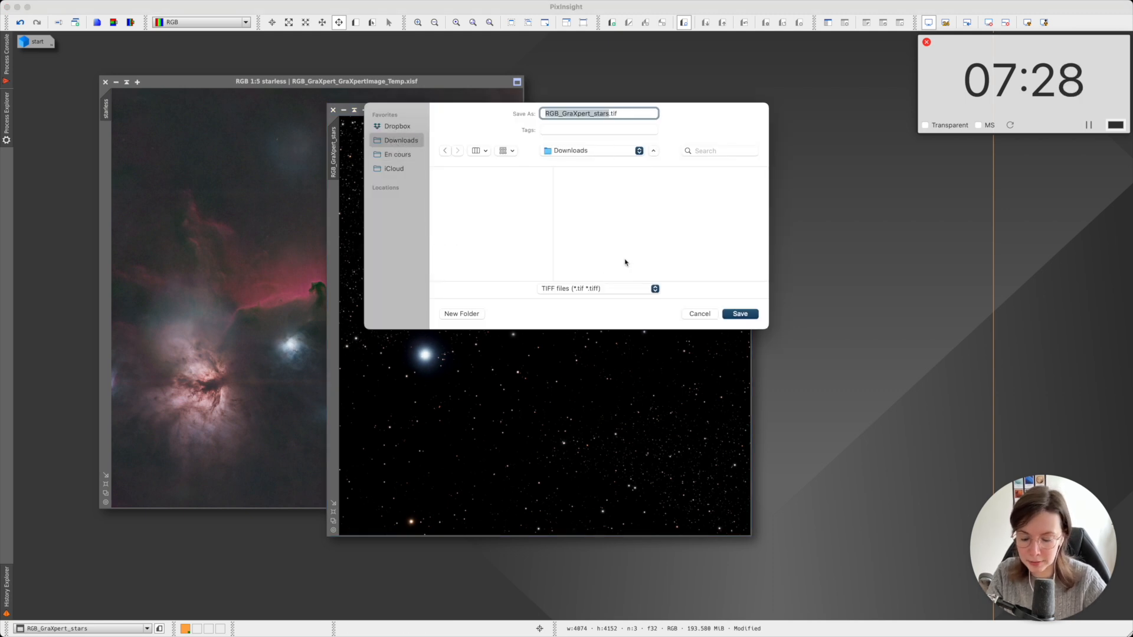
pyautogui.write('stars')
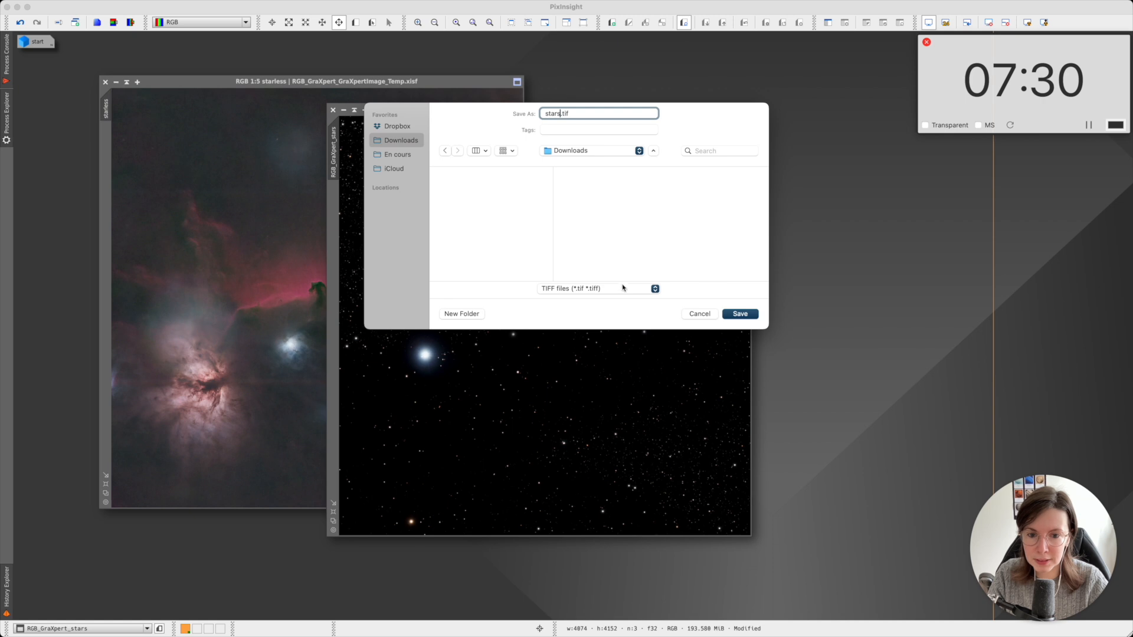
pyautogui.click(729, 313)
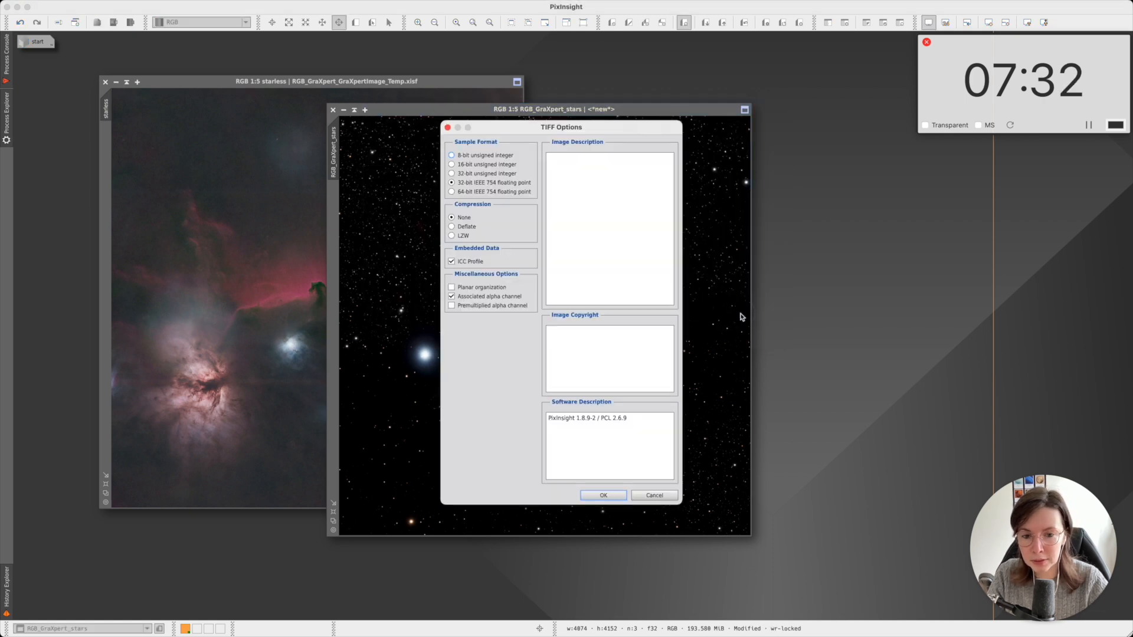
pyautogui.click(597, 490)
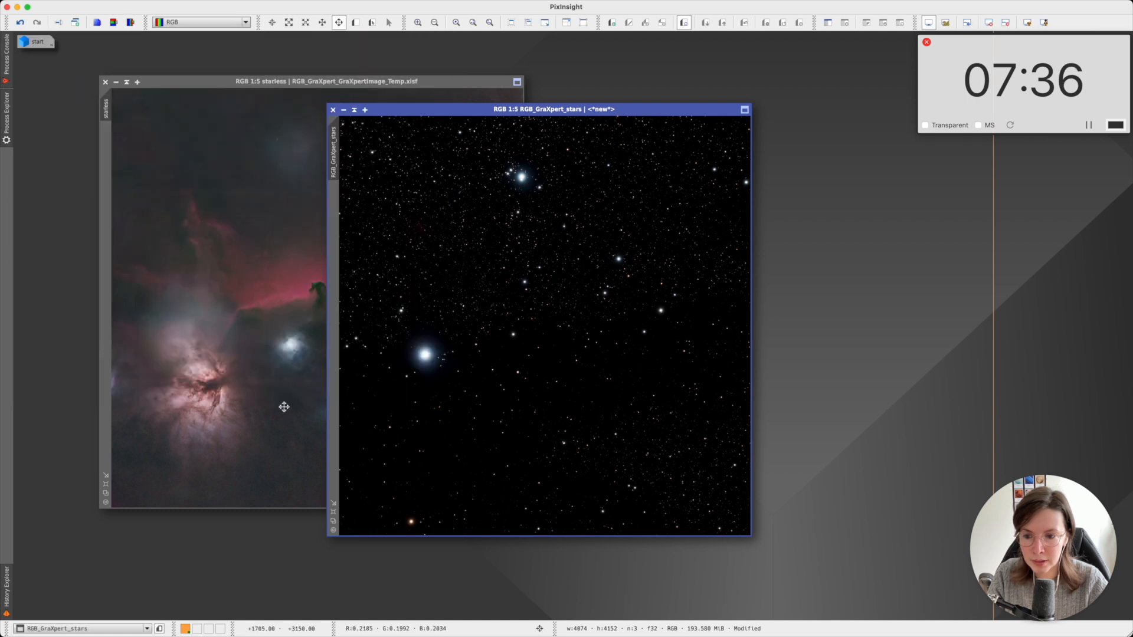
# Step: Save the starless image as the TIFF file starless.tif in the Downloads folder with the 32-bit floating point sample format
pyautogui.click(284, 407)
pyautogui.press('super+shift+s')
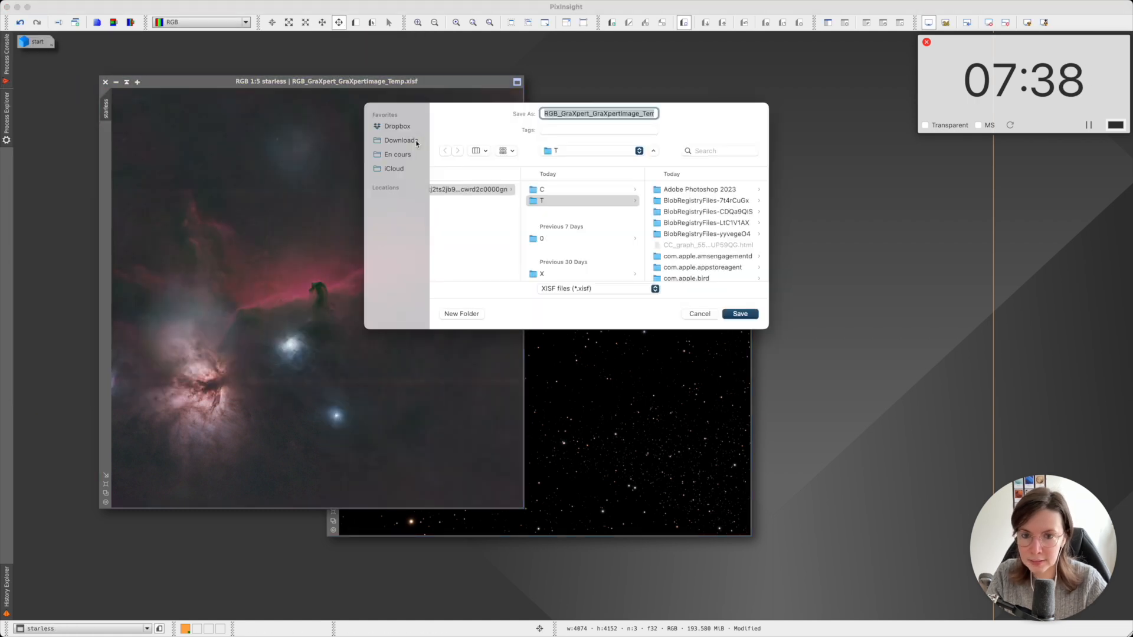
pyautogui.click(415, 140)
pyautogui.write('star')
pyautogui.write('less.xisf')
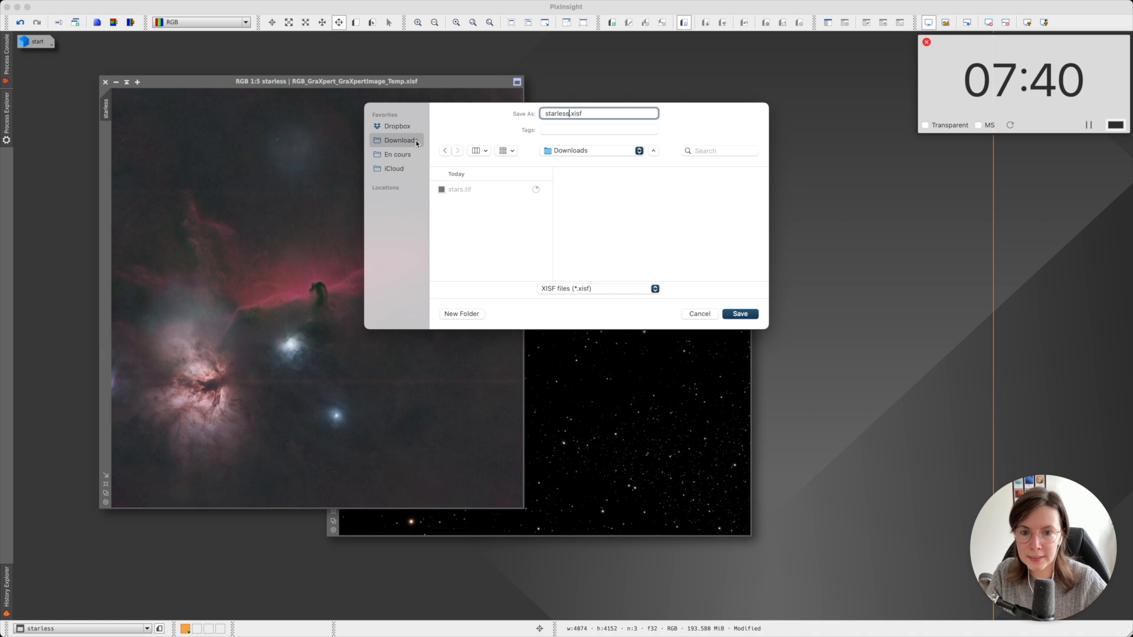
pyautogui.click(593, 290)
pyautogui.click(590, 389)
pyautogui.click(740, 313)
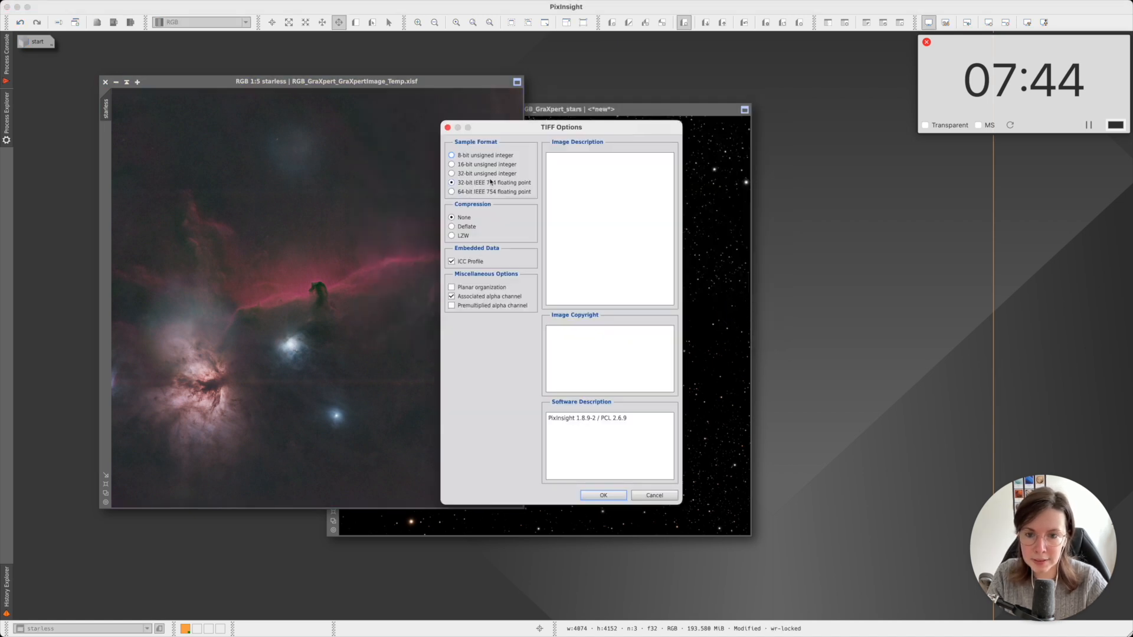
pyautogui.click(608, 496)
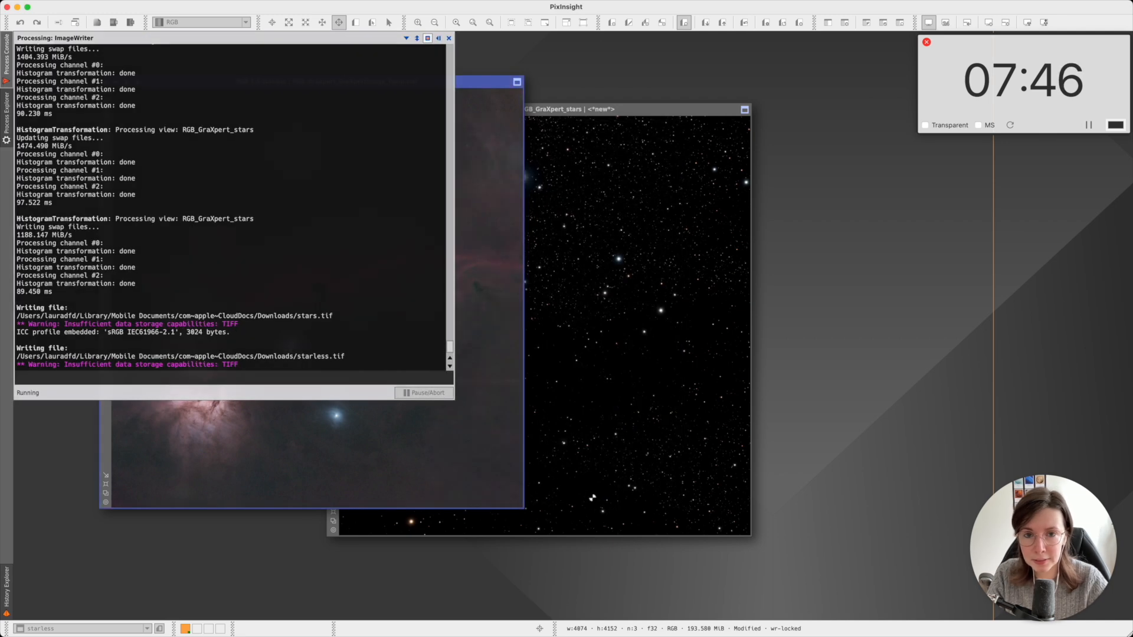
# Step: Open starless.tif and stars.tif from Downloads in Adobe Photoshop 2023, converting the embedded colour profile of stars.tif to the working space
pyautogui.click(472, 630)
pyautogui.moveTo(520, 236); pyautogui.dragTo(481, 118)
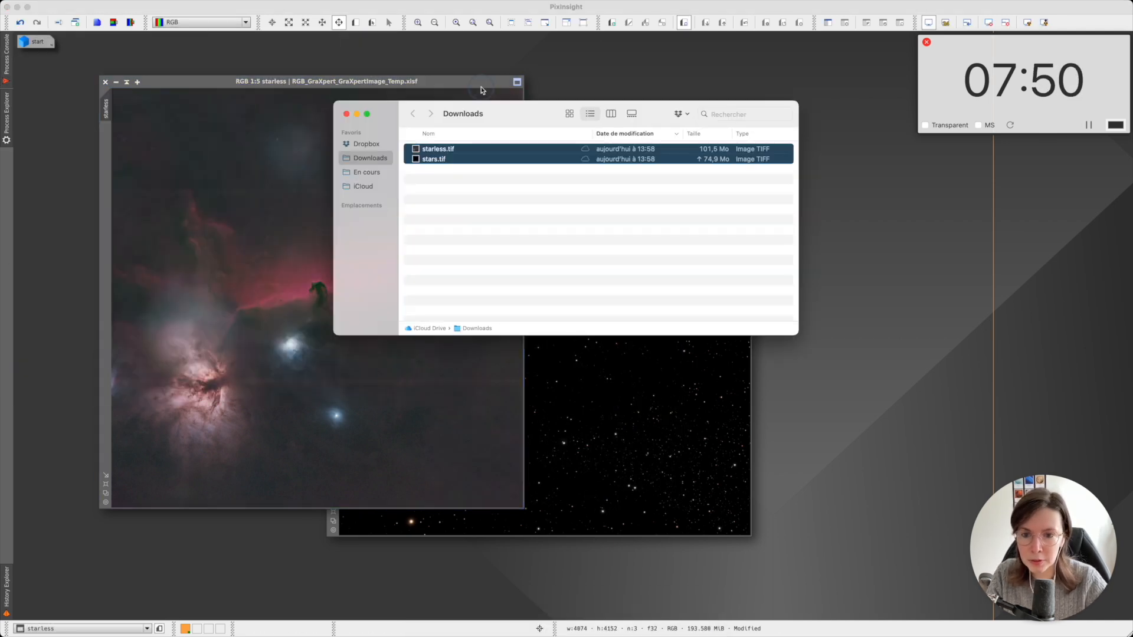
pyautogui.rightClick(462, 148)
pyautogui.moveTo(531, 174)
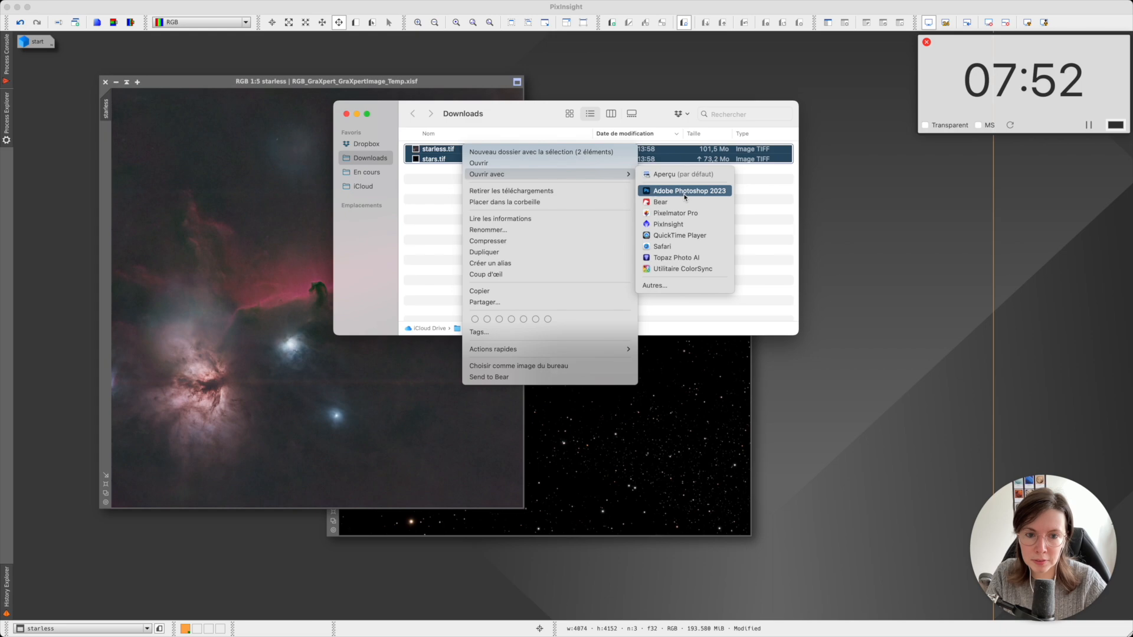
pyautogui.click(683, 193)
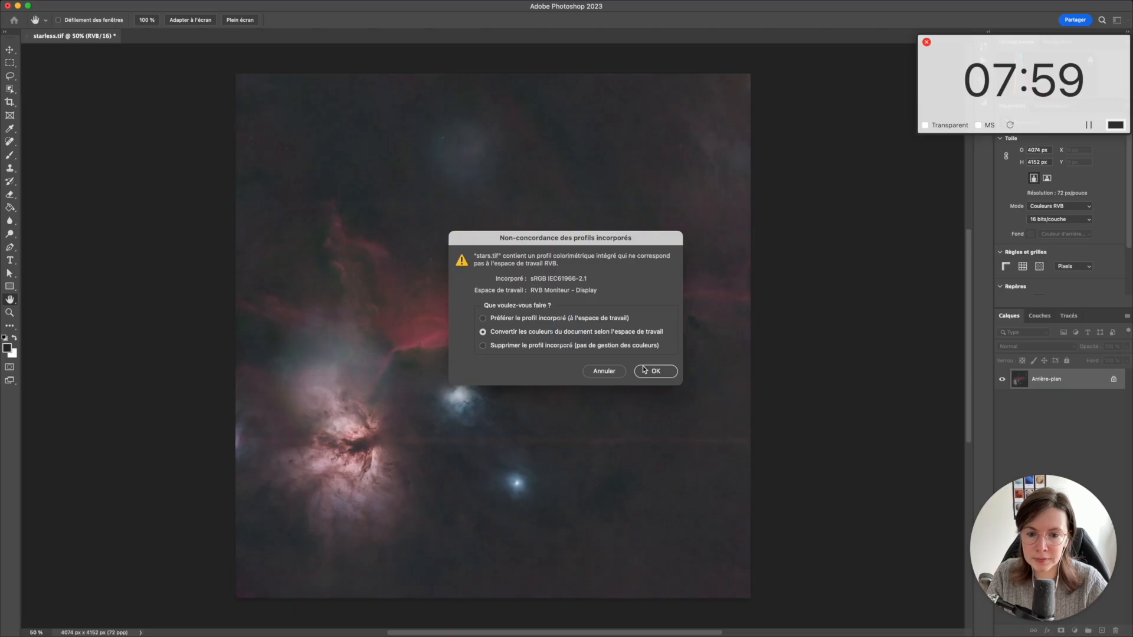
pyautogui.click(652, 370)
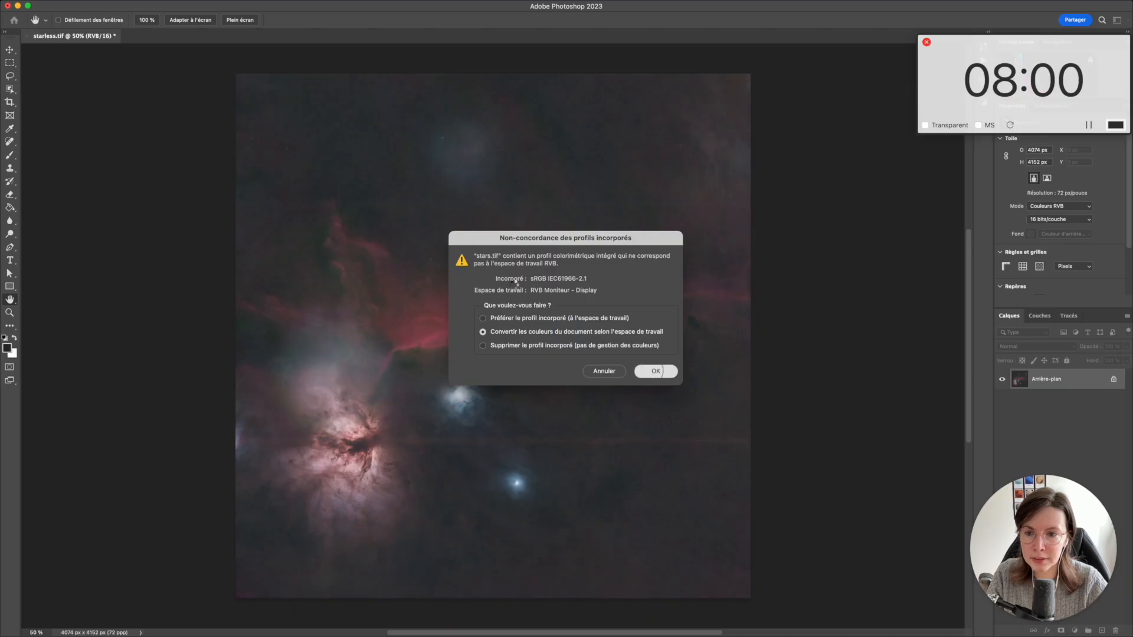
# Step: Switch to the starless.tif document and zoom out for an overview of the whole image
pyautogui.click(69, 38)
pyautogui.press('super+minus')
pyautogui.press('super+minus')
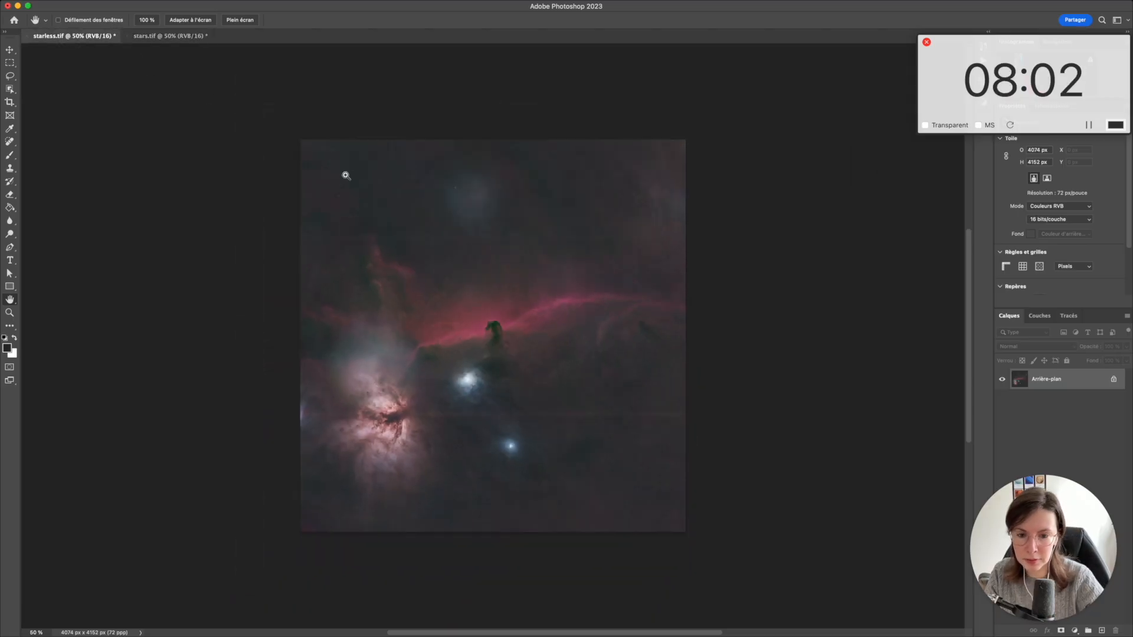
# Step: Duplicate the Arrière-plan layer of starless.tif and open the copy in the Camera Raw filter
pyautogui.press('super+plus')
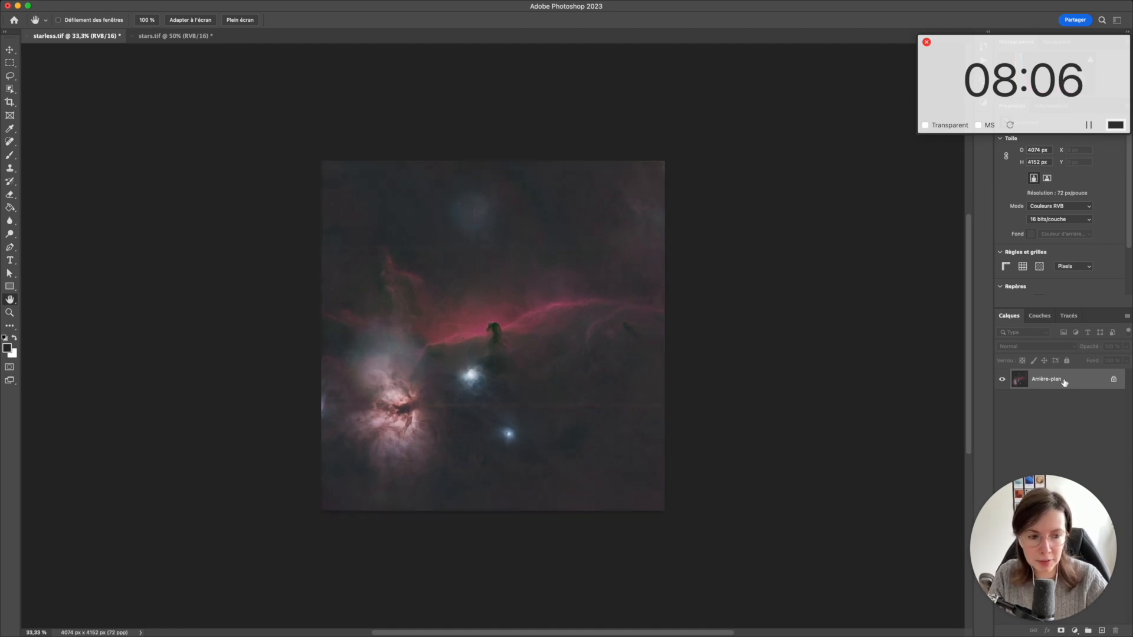
pyautogui.press('super+j')
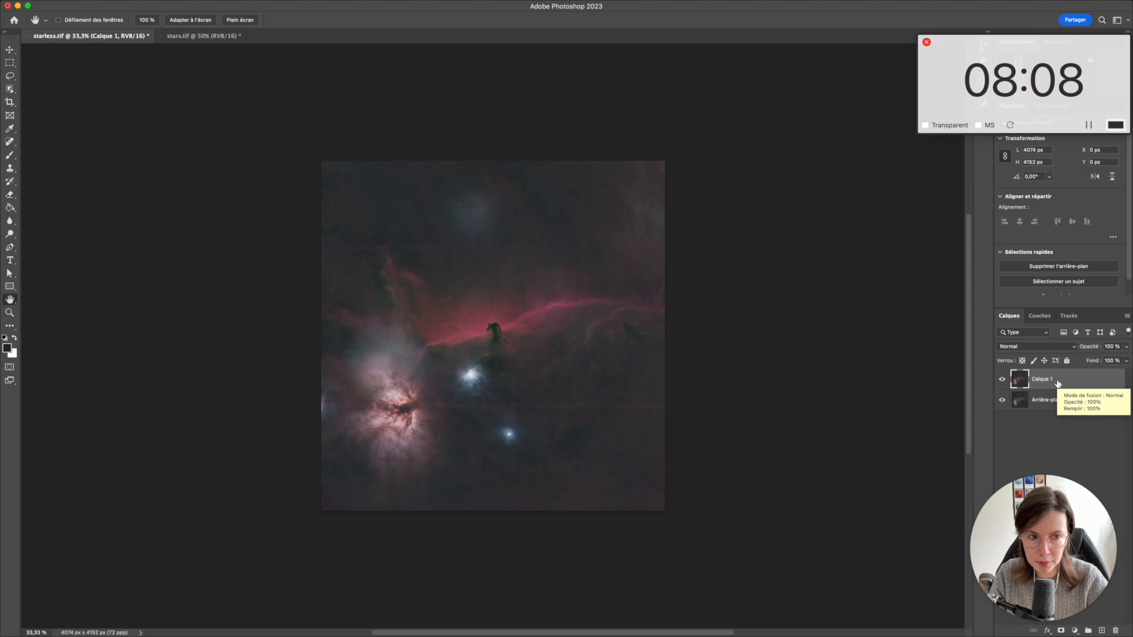
pyautogui.press('shift+super+a')
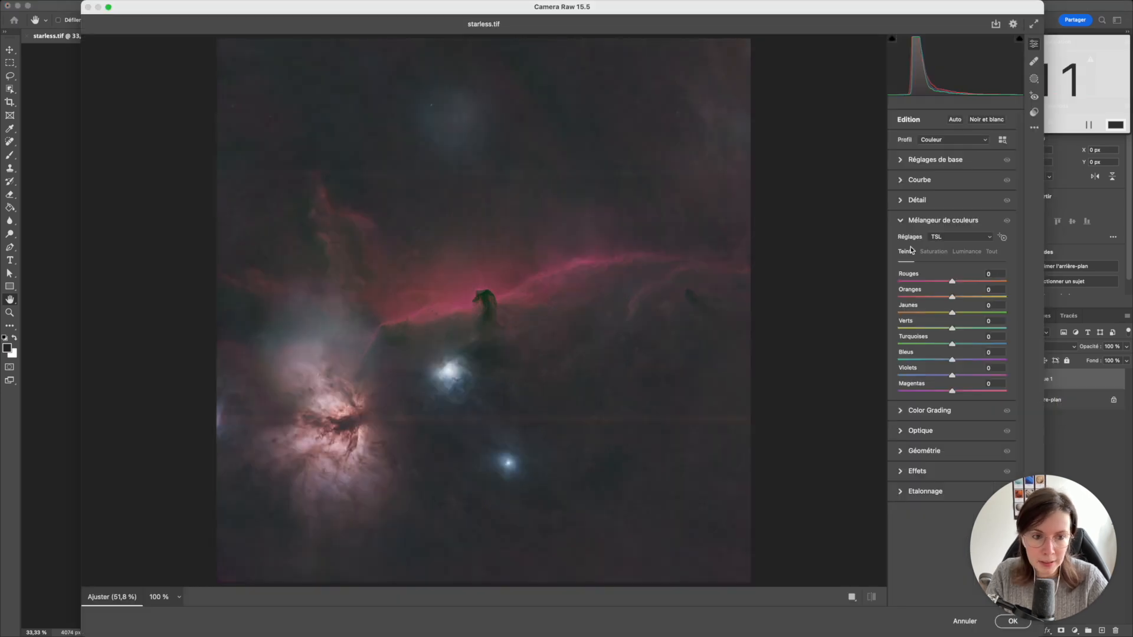
# Step: Darken the Camera Raw point curve: raise the black point to an input of about 15, anchor the highlights and lower the shadows to input 94, output 79
pyautogui.click(933, 178)
pyautogui.press('super+minus')
pyautogui.press('super+minus')
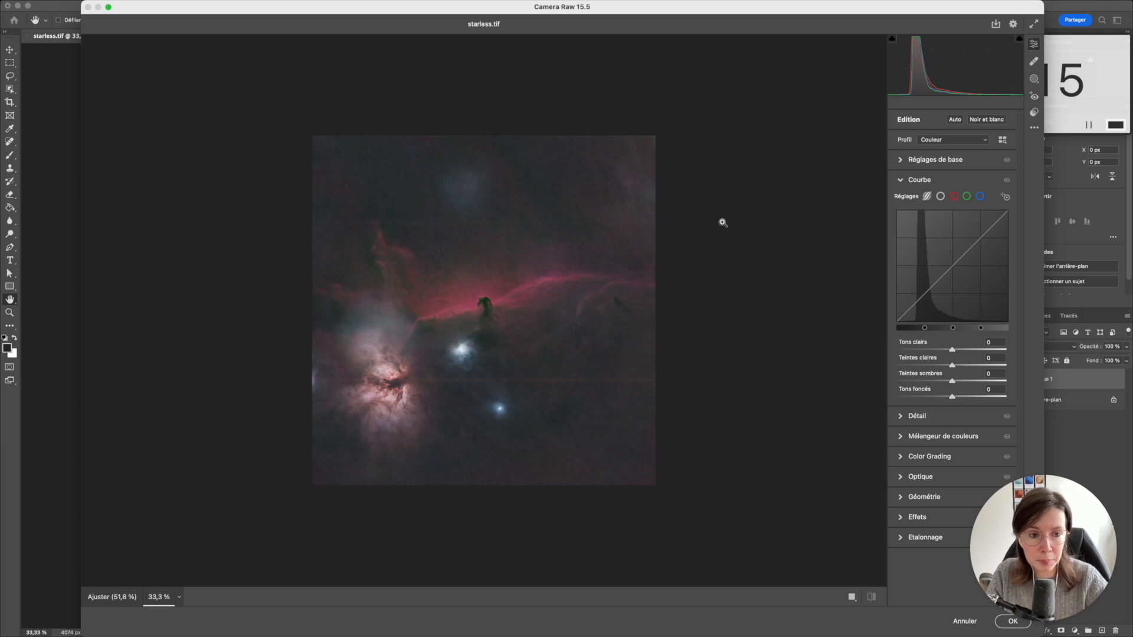
pyautogui.click(941, 196)
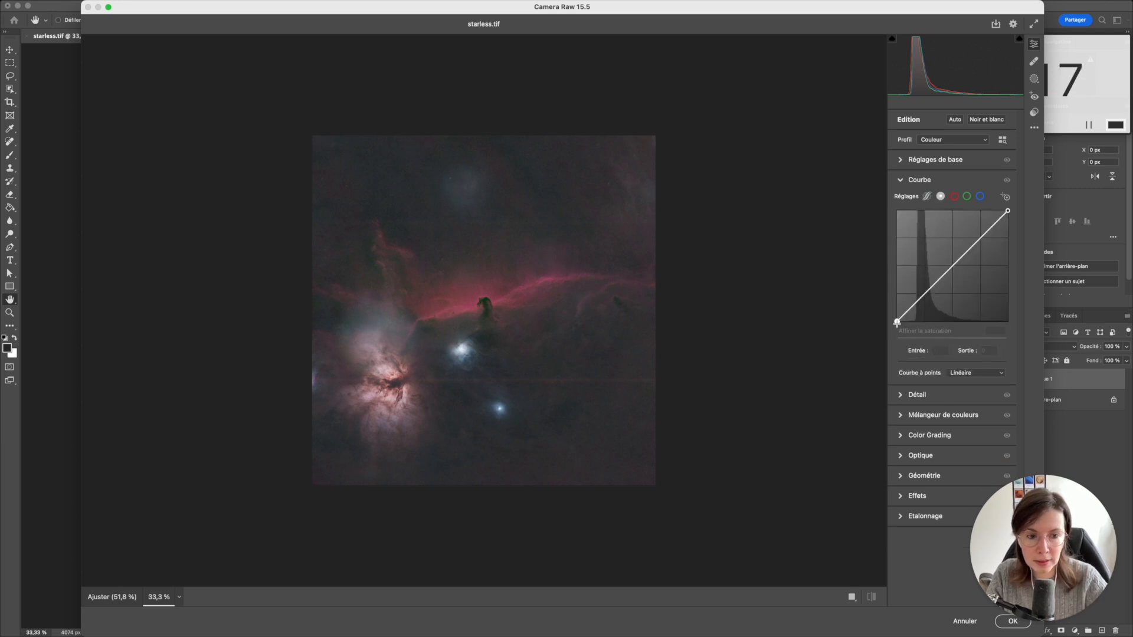
pyautogui.moveTo(898, 323); pyautogui.dragTo(903, 321)
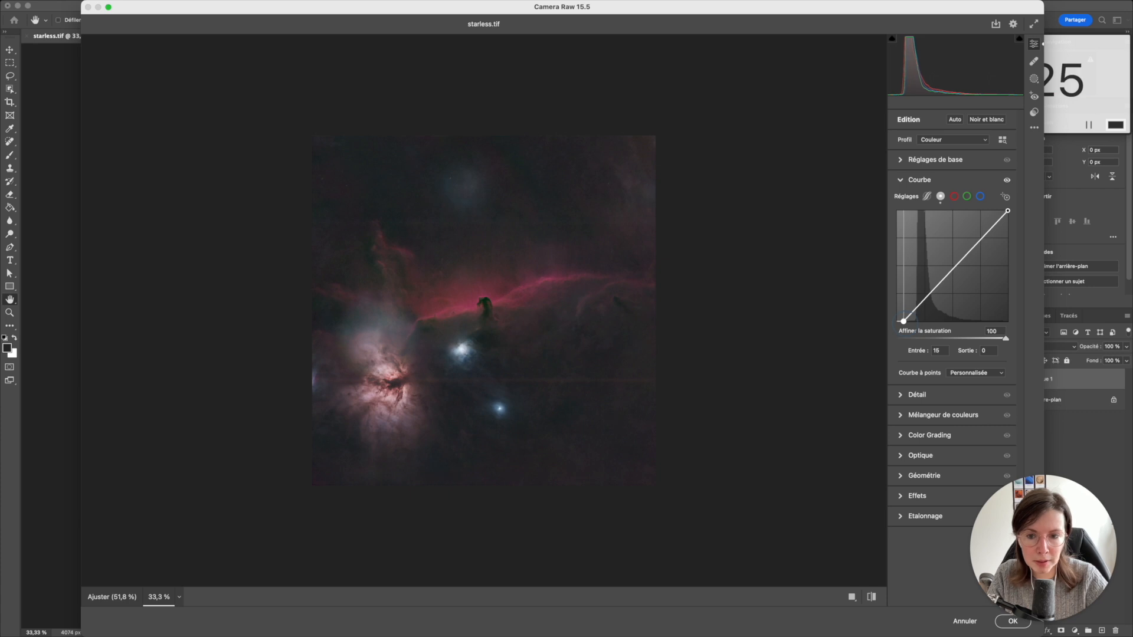
pyautogui.moveTo(904, 322); pyautogui.dragTo(904, 322)
pyautogui.moveTo(974, 244); pyautogui.dragTo(978, 240)
pyautogui.moveTo(934, 288); pyautogui.dragTo(939, 287)
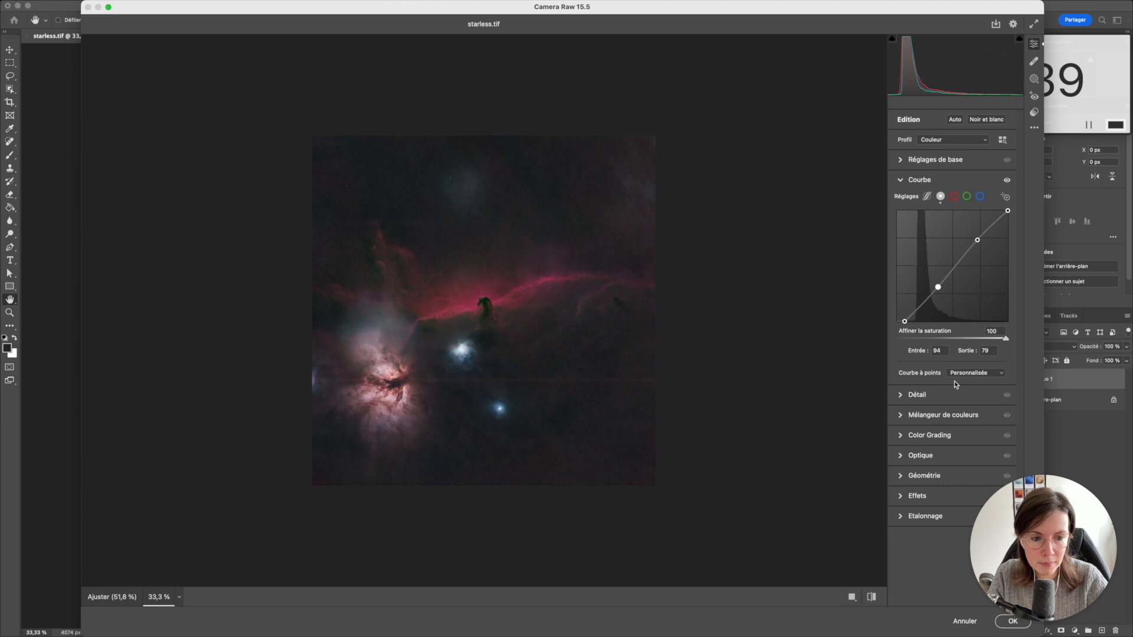
# Step: Set the highlights (Tons clairs) to +19 in the basic adjustments and apply the Camera Raw filter
pyautogui.click(919, 163)
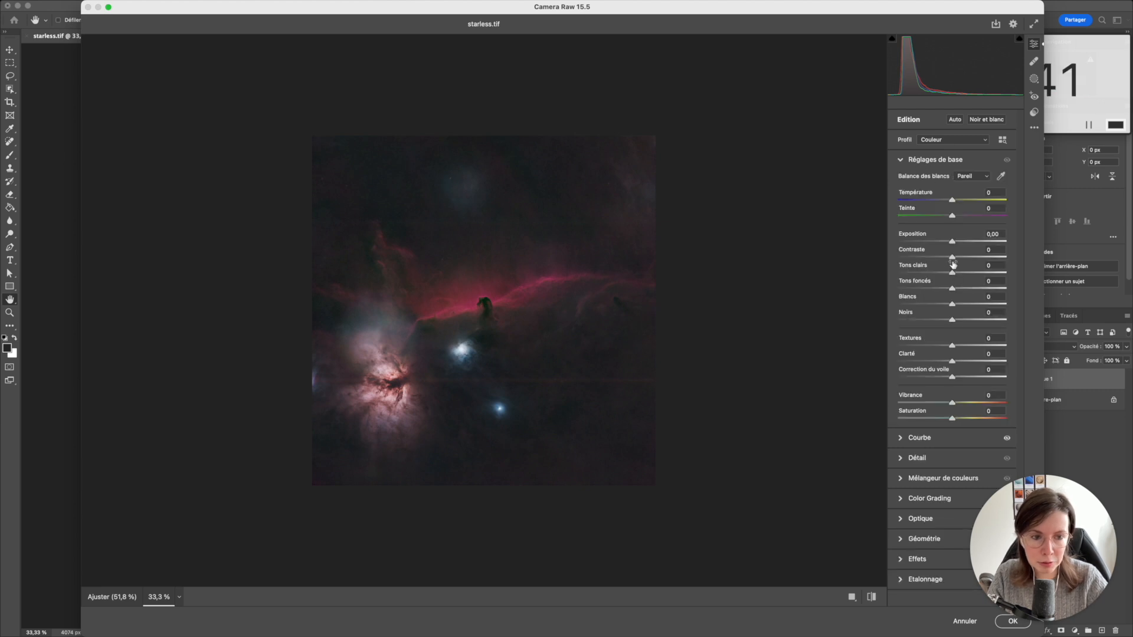
pyautogui.moveTo(952, 273); pyautogui.dragTo(963, 274)
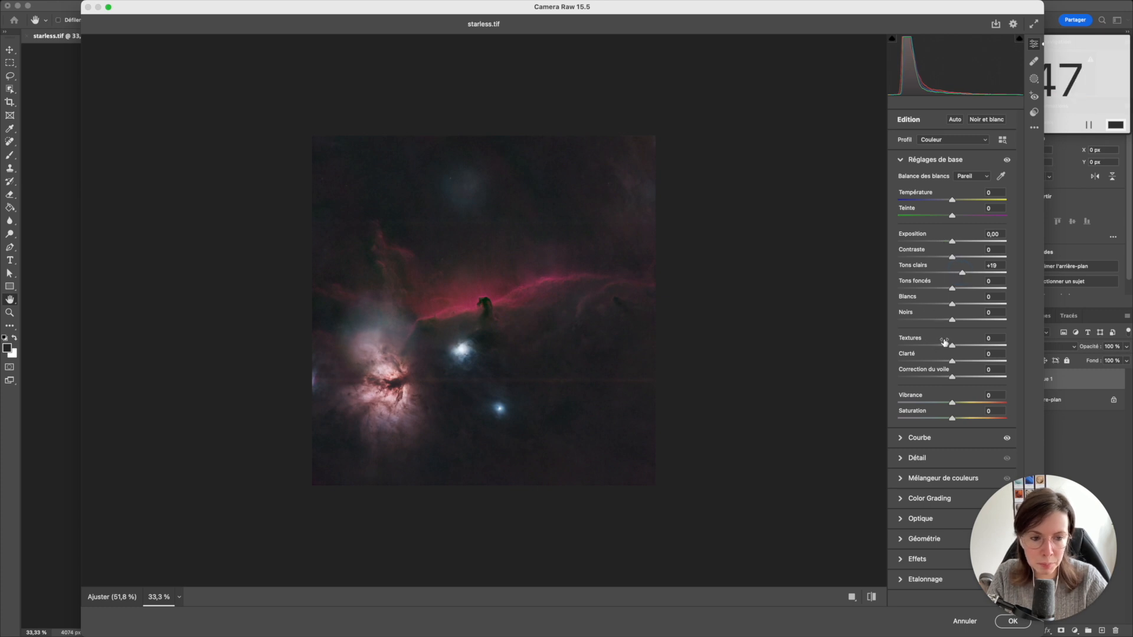
pyautogui.click(936, 437)
pyautogui.click(940, 415)
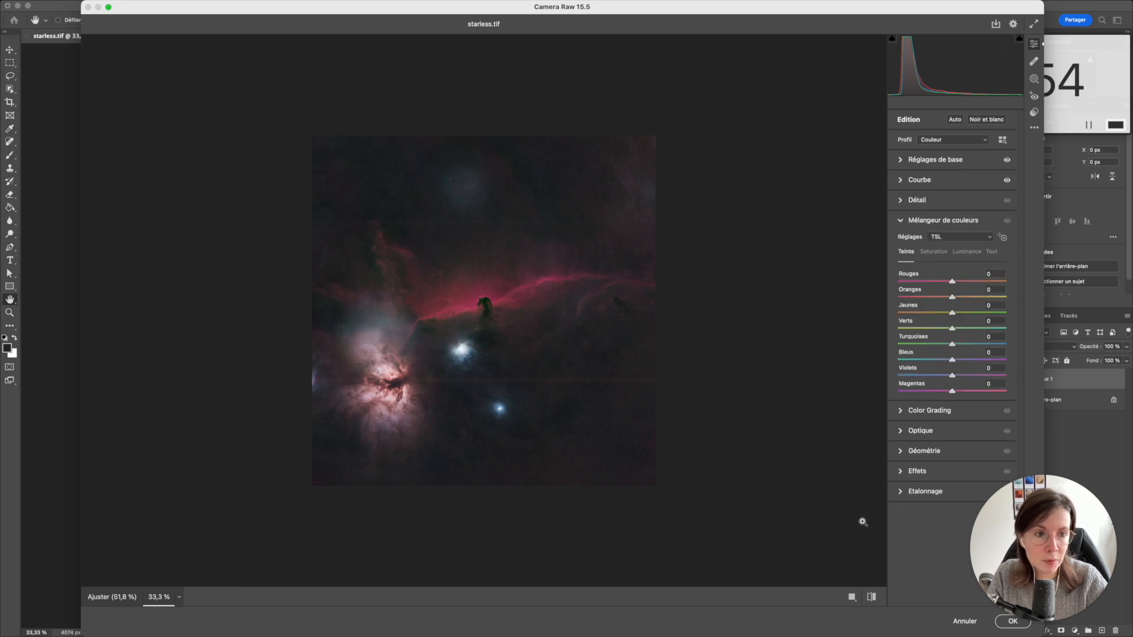
pyautogui.click(1011, 621)
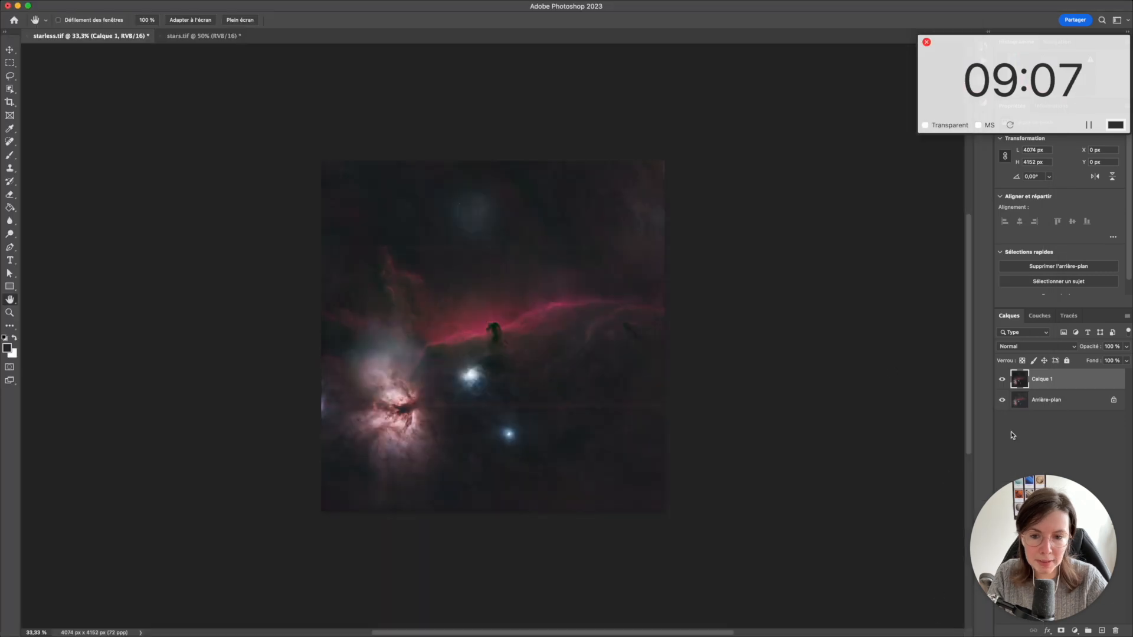
# Step: Add a Hue/Saturation adjustment clipped to Calque 1 and set the reds (Rouges) to saturation +43 and lightness +32
pyautogui.moveTo(1057, 523); pyautogui.dragTo(108, 527)
pyautogui.click(1074, 631)
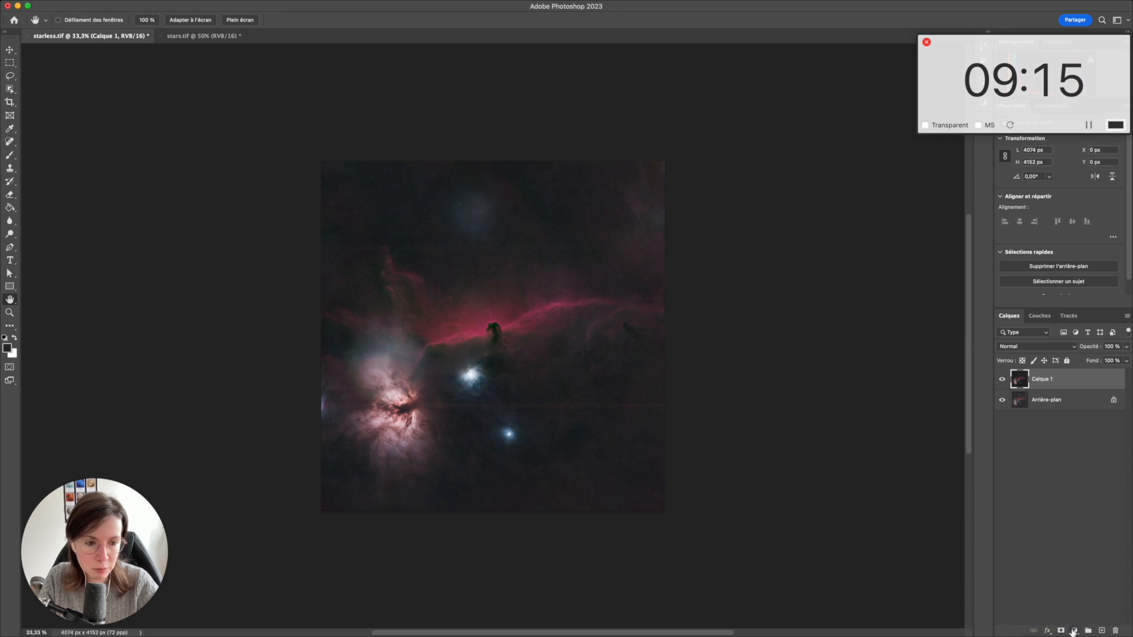
pyautogui.click(1075, 631)
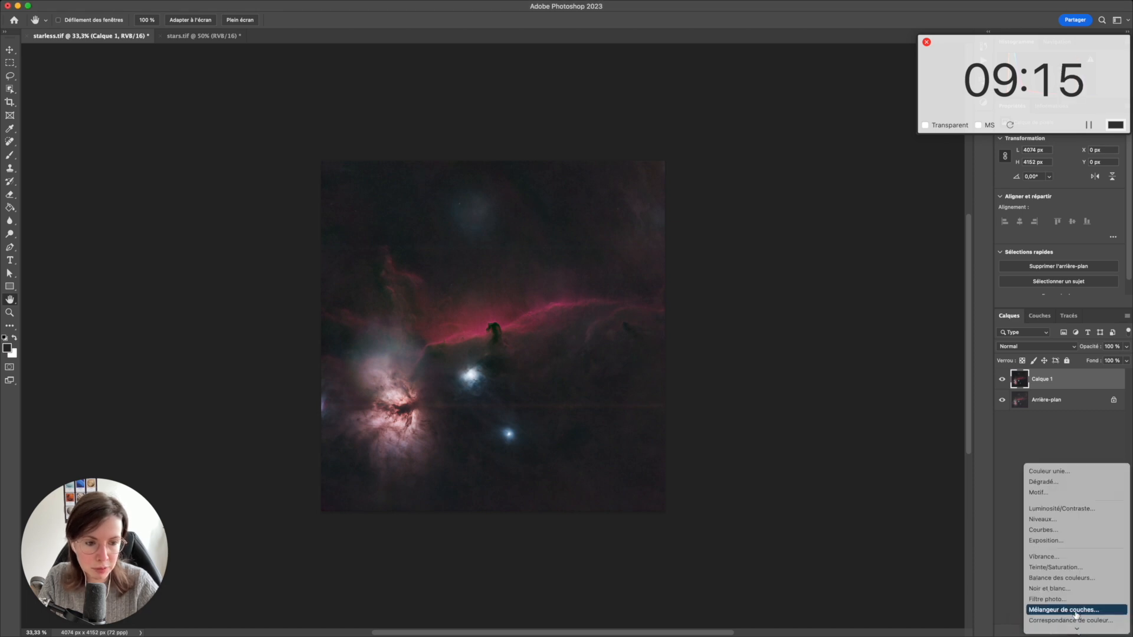
pyautogui.click(1076, 569)
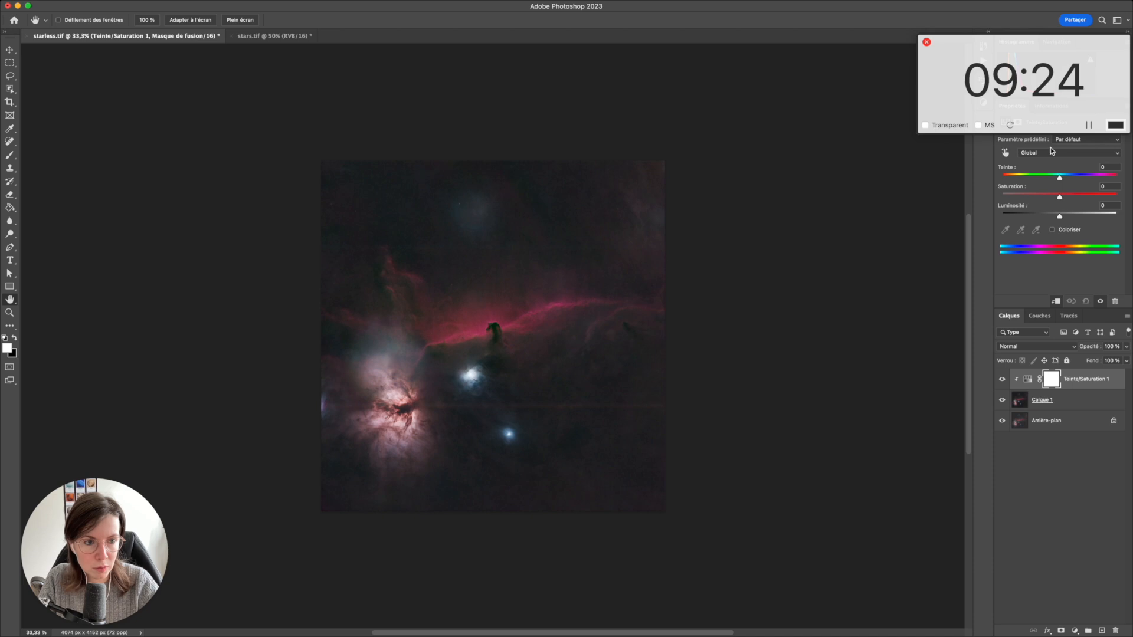
pyautogui.click(1051, 152)
pyautogui.click(1056, 163)
pyautogui.moveTo(1060, 199); pyautogui.dragTo(1085, 199)
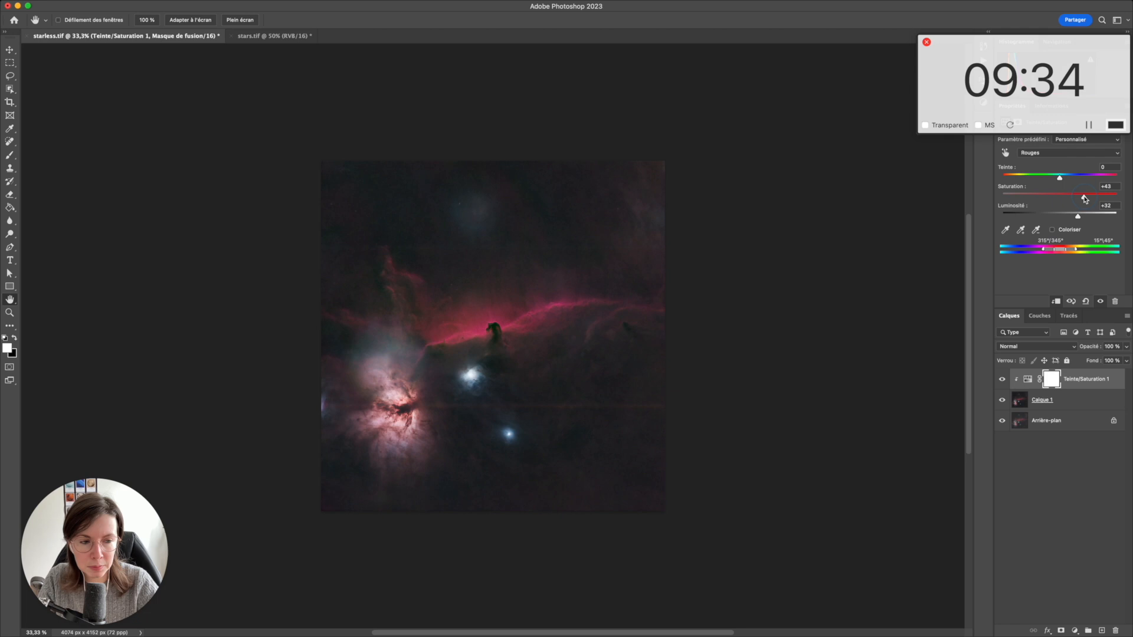
pyautogui.click(1062, 154)
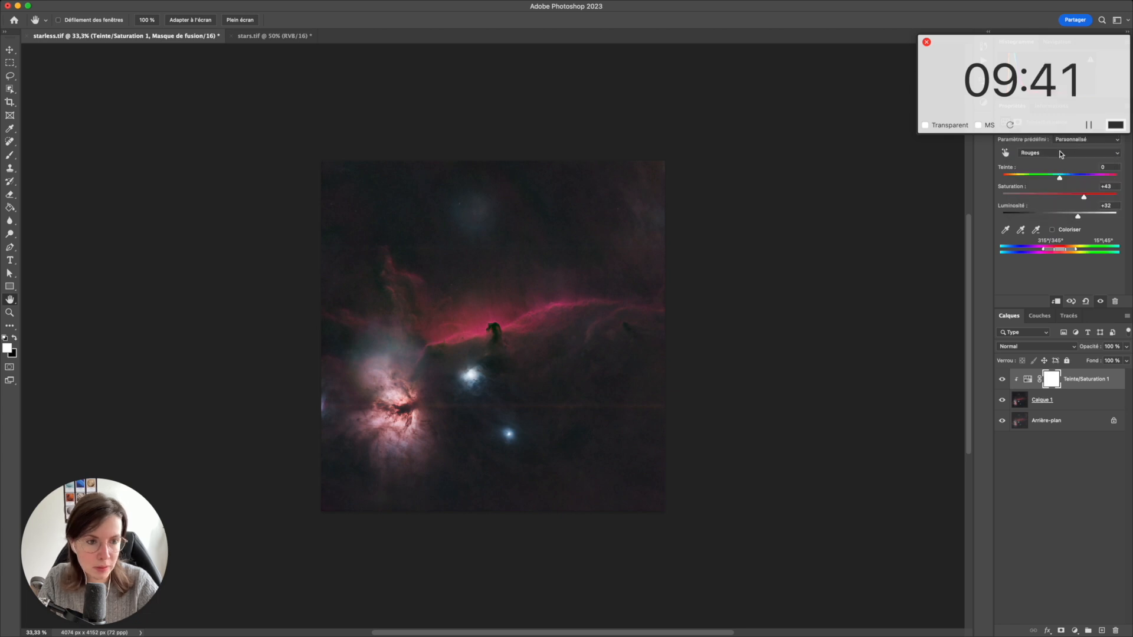
# Step: Add a Curves adjustment layer above the Teinte/Saturation 1 layer and clip it to the layers below
pyautogui.click(1074, 629)
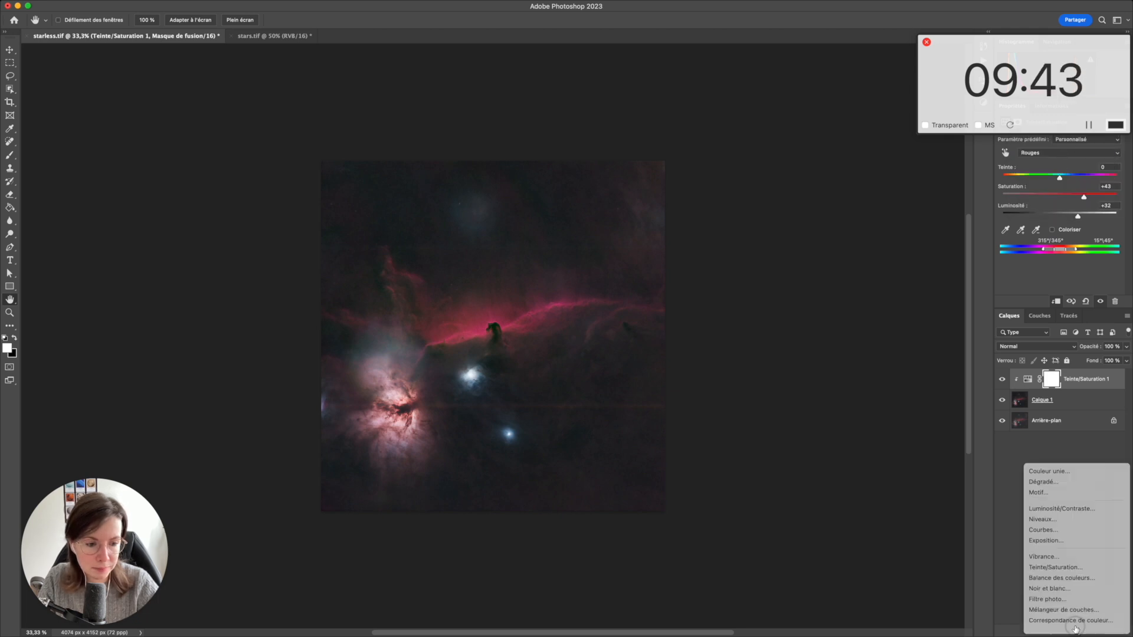
pyautogui.click(986, 498)
pyautogui.click(1050, 400)
pyautogui.click(1061, 380)
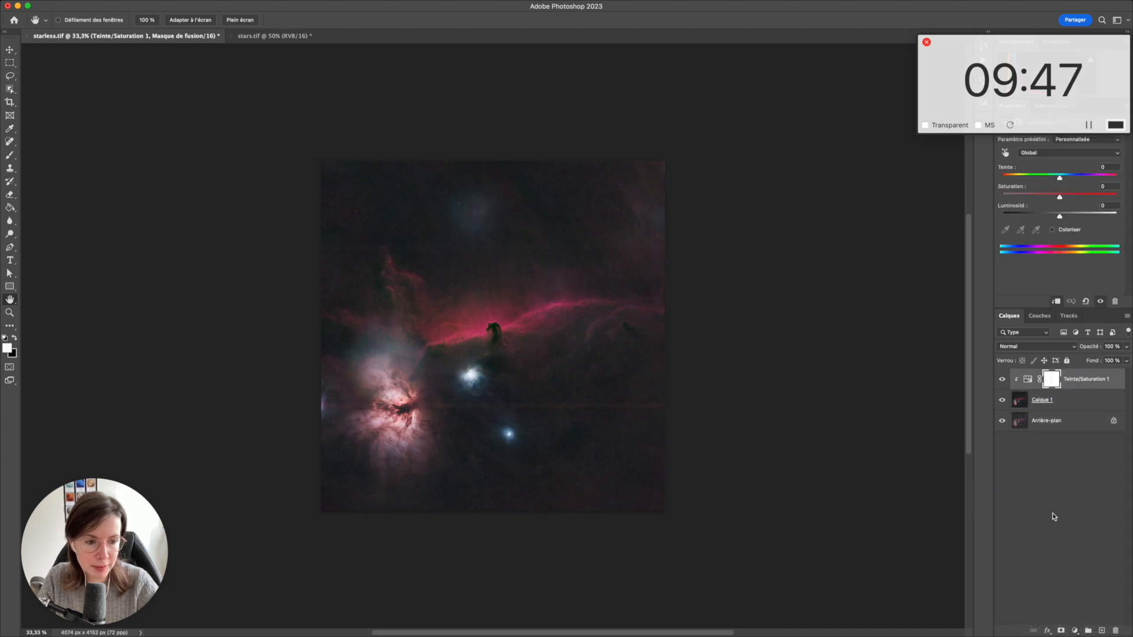
pyautogui.click(1074, 630)
pyautogui.click(1075, 512)
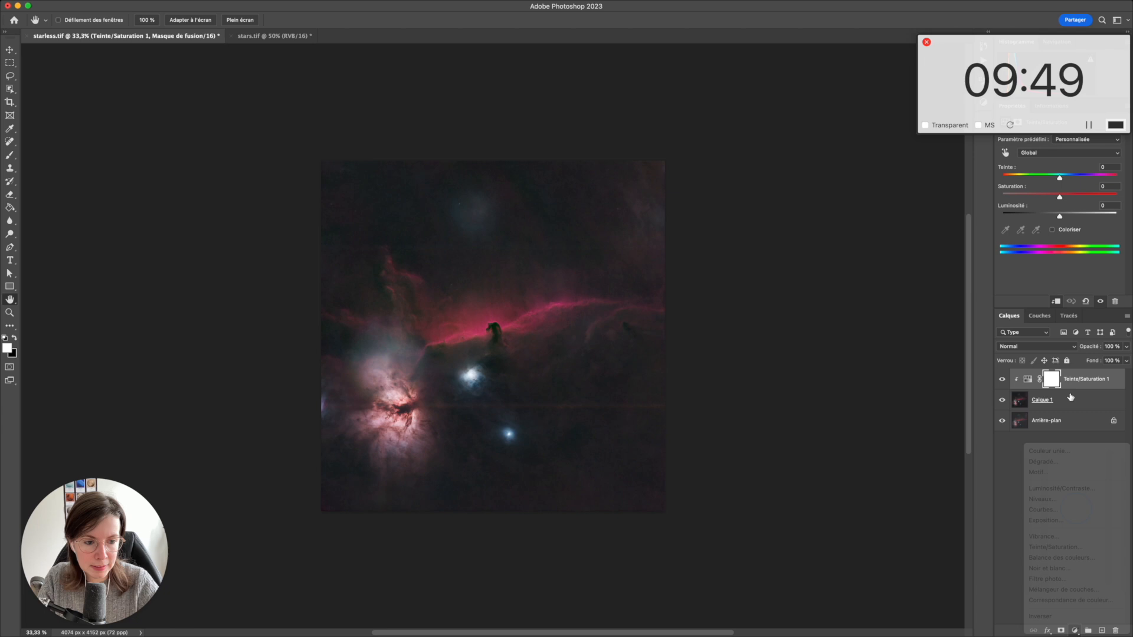
pyautogui.click(1056, 301)
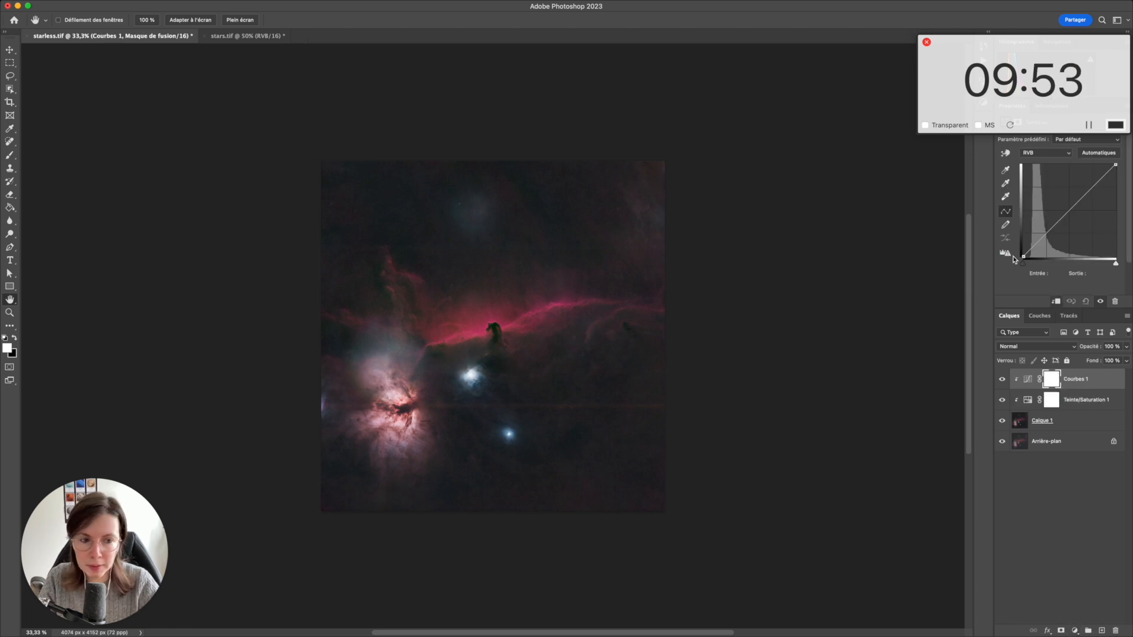
# Step: Move the red channel's black point on the curve to input 7, output 0
pyautogui.click(1045, 153)
pyautogui.click(1034, 163)
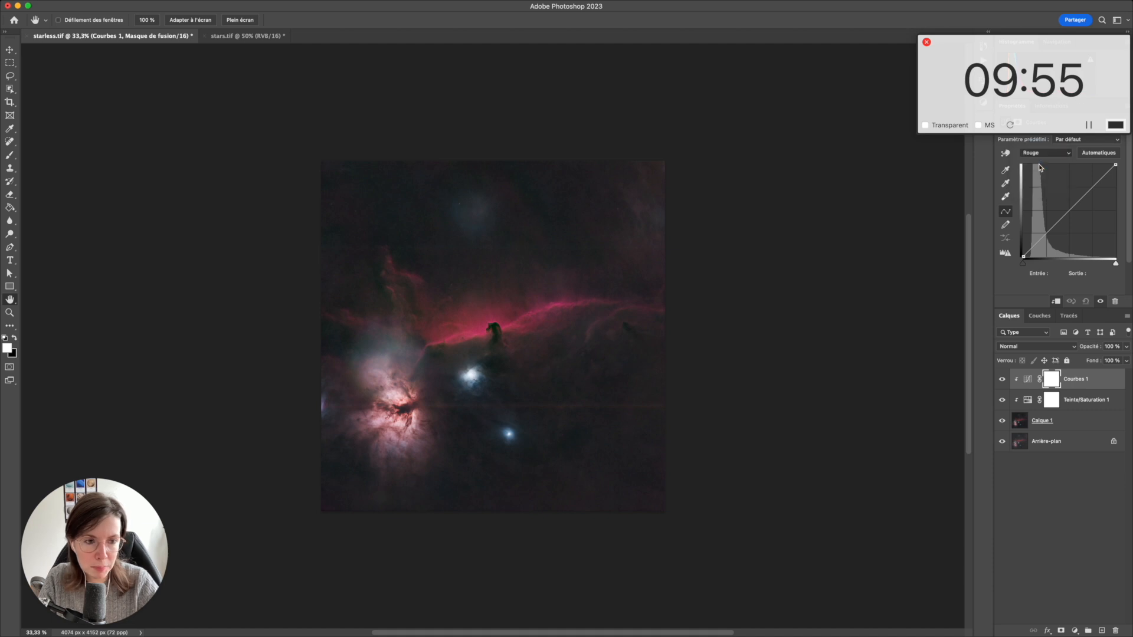
pyautogui.click(1023, 267)
pyautogui.moveTo(1024, 268); pyautogui.dragTo(1026, 268)
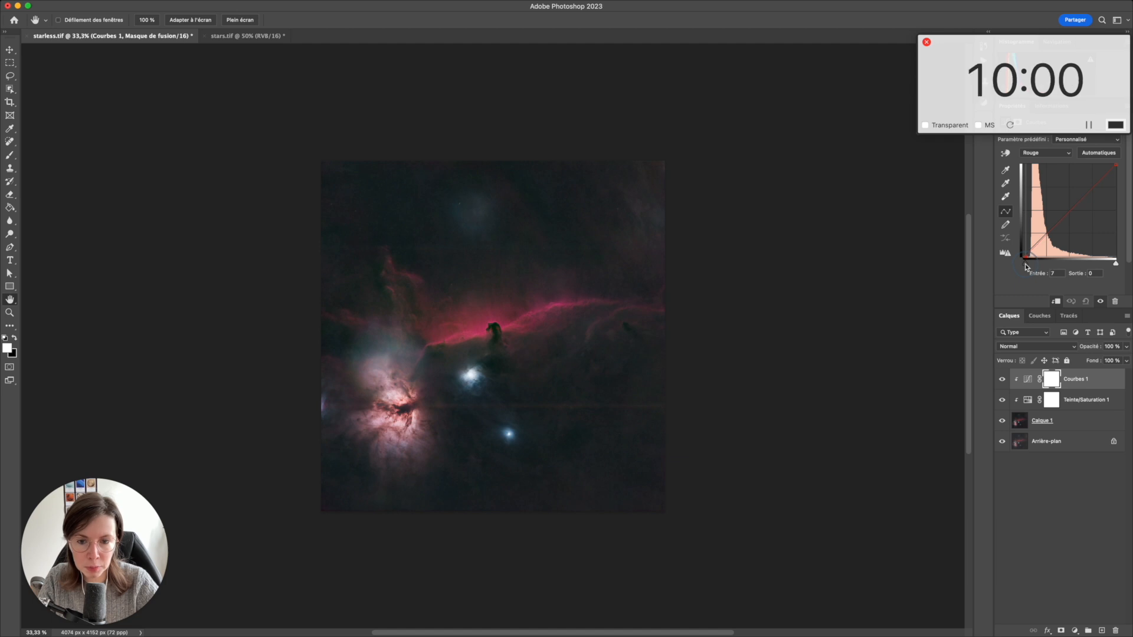
# Step: Add a midpoint to the green channel's curve and lower it slightly to input 128, output 127
pyautogui.click(1048, 153)
pyautogui.click(1046, 165)
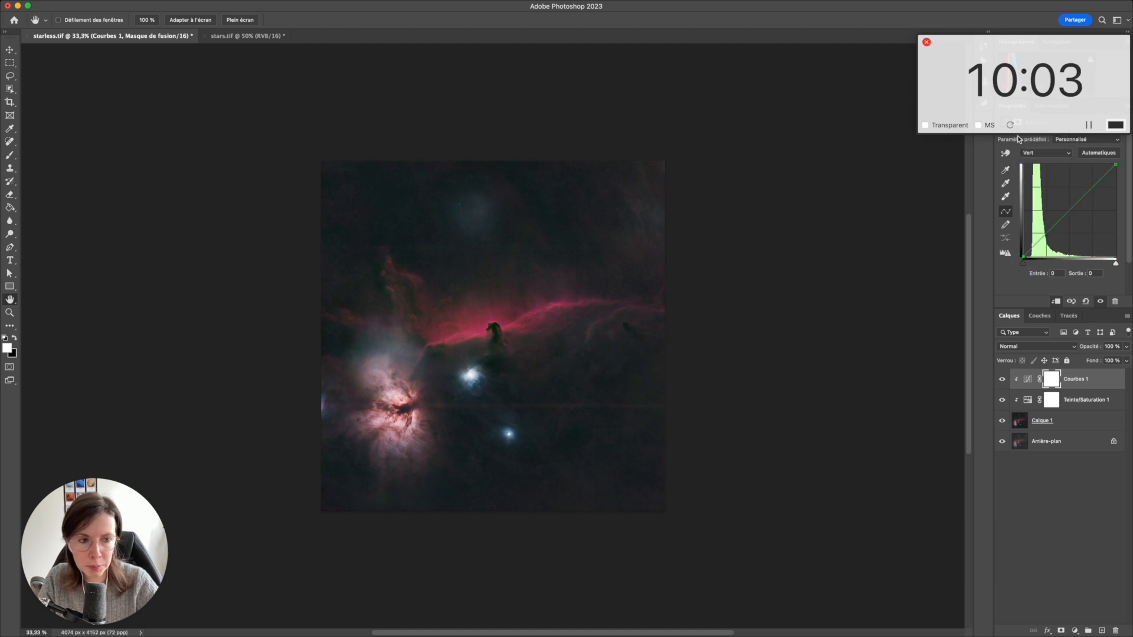
pyautogui.click(1070, 211)
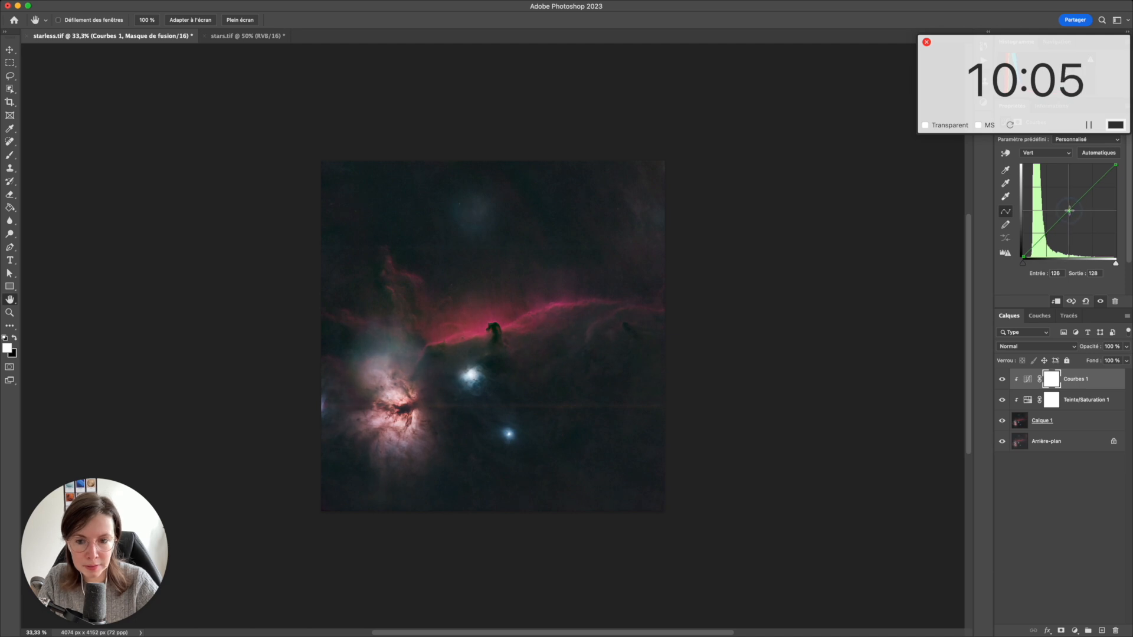
pyautogui.moveTo(1070, 211); pyautogui.dragTo(1070, 212)
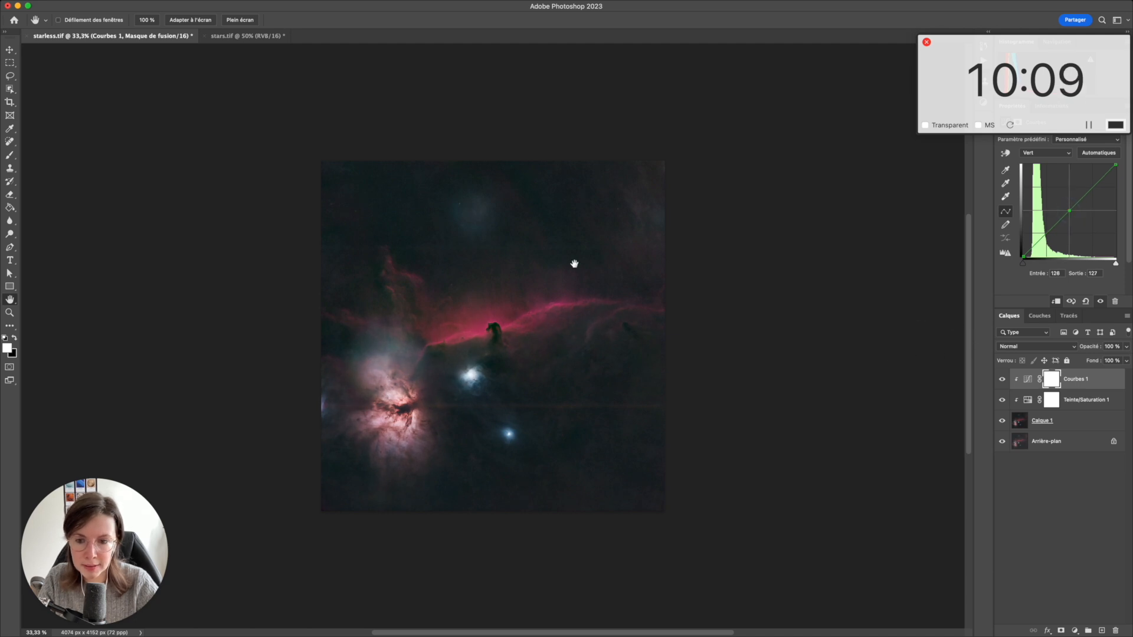
# Step: Copy the entire stars.tif image into starless.tif as a new top layer and set its blend mode to Superposition
pyautogui.click(252, 37)
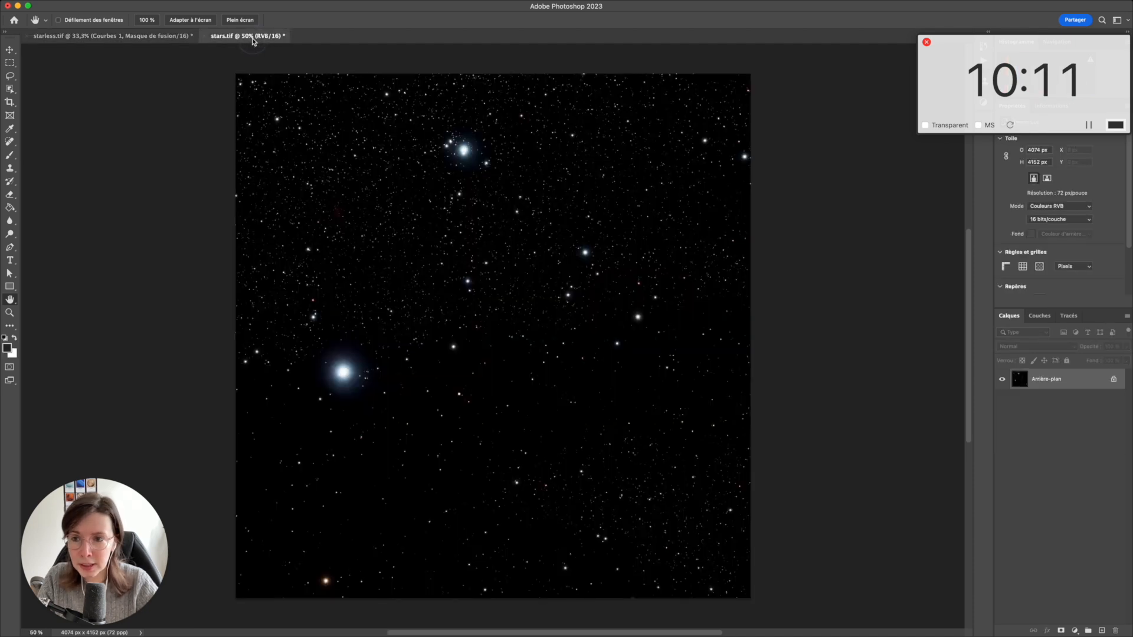
pyautogui.press('super+a')
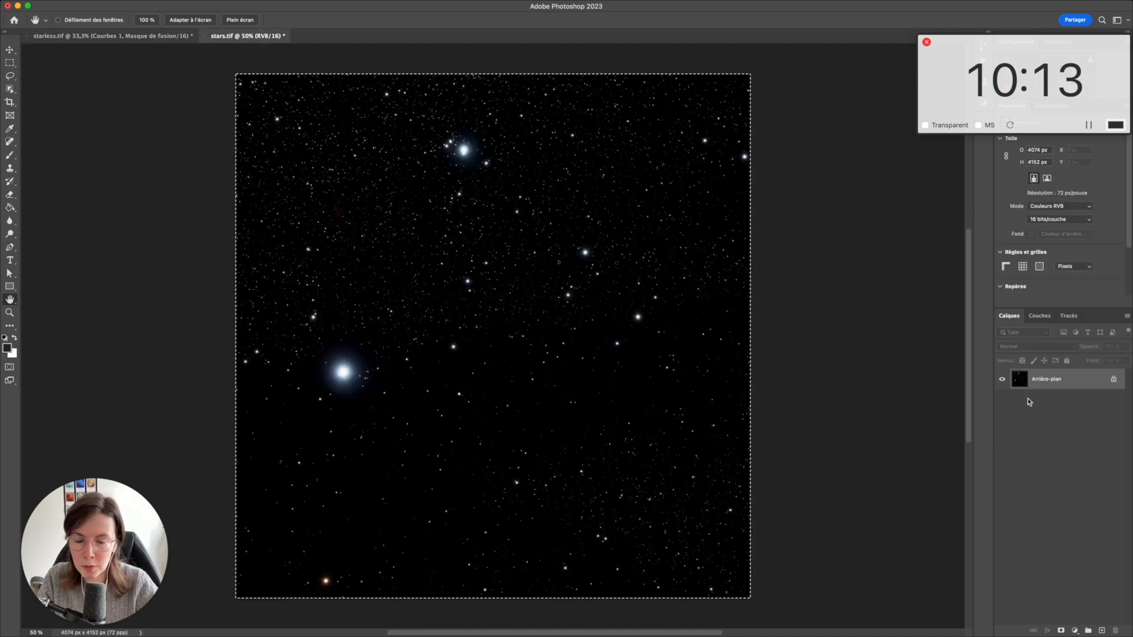
pyautogui.click(166, 37)
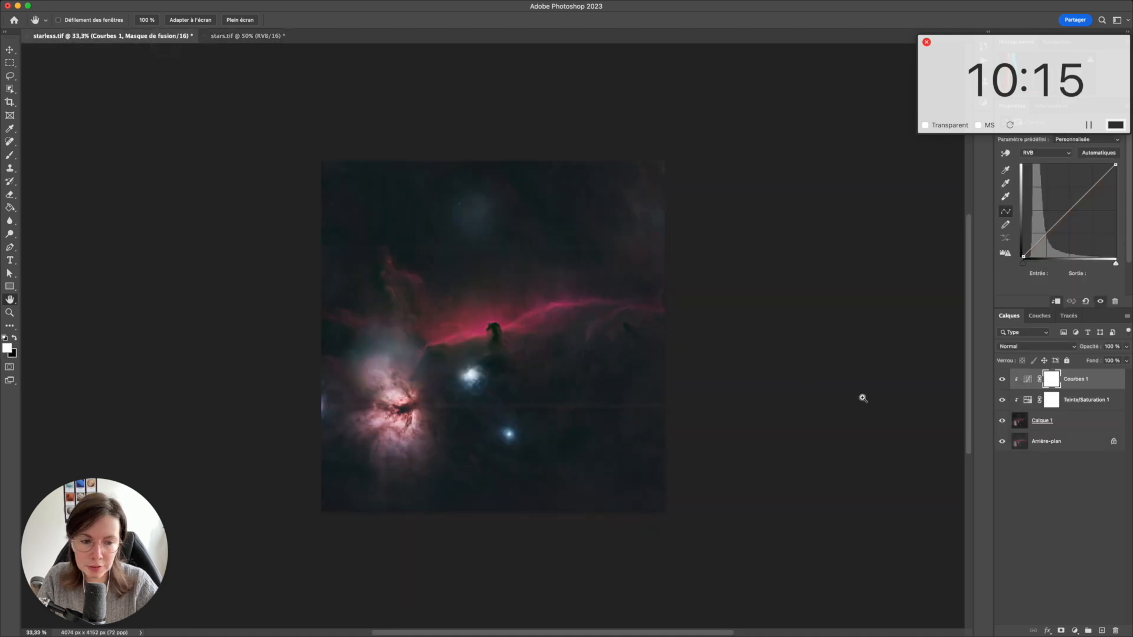
pyautogui.press('super+v')
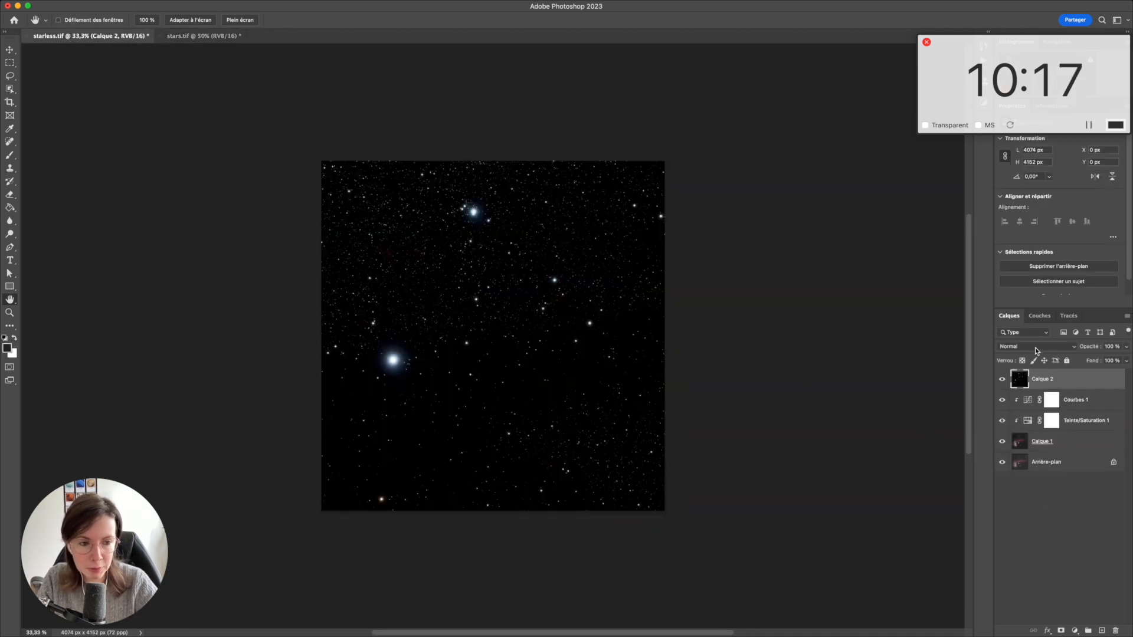
pyautogui.click(1037, 348)
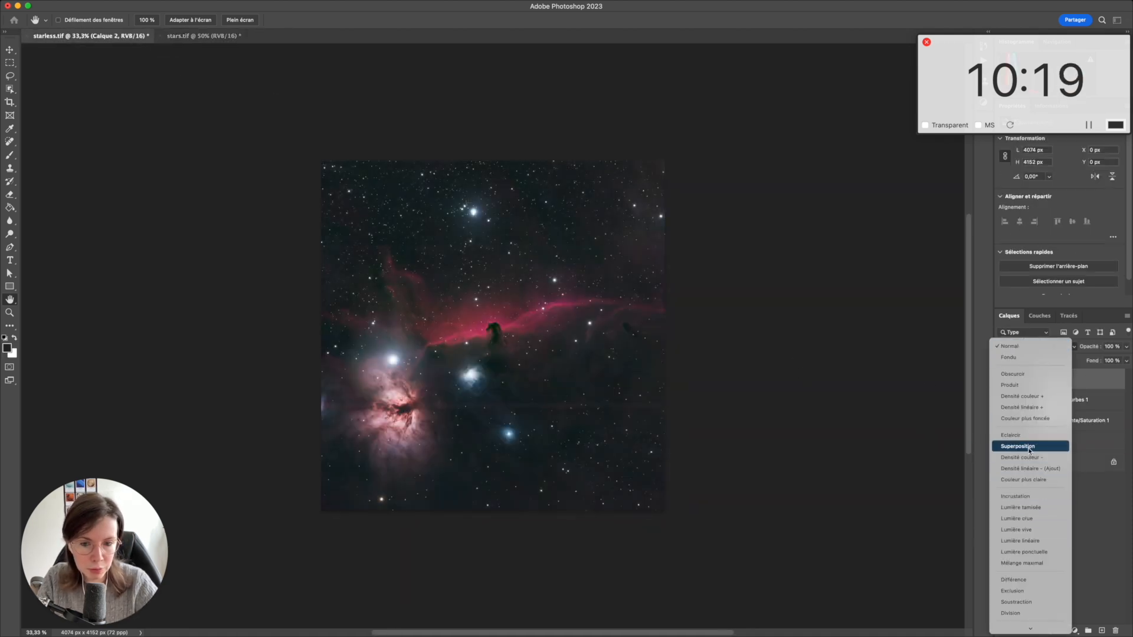
pyautogui.click(1030, 448)
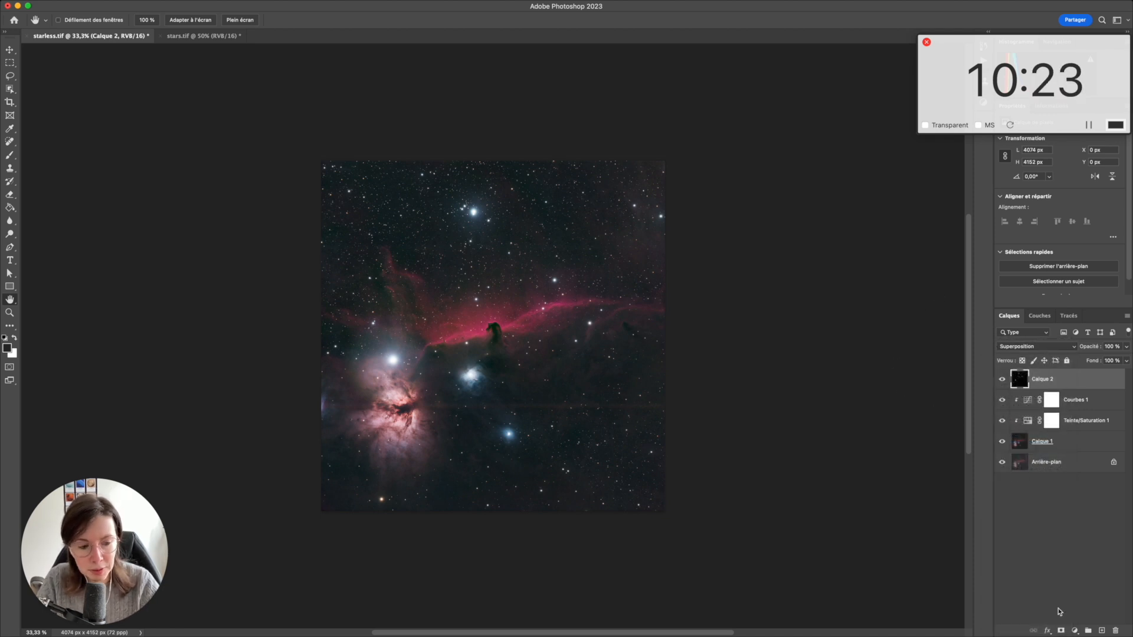
# Step: Add a Curves adjustment clipped to the stars layer and darken its RGB midtones to input 149, output 115
pyautogui.click(1075, 630)
pyautogui.click(1079, 516)
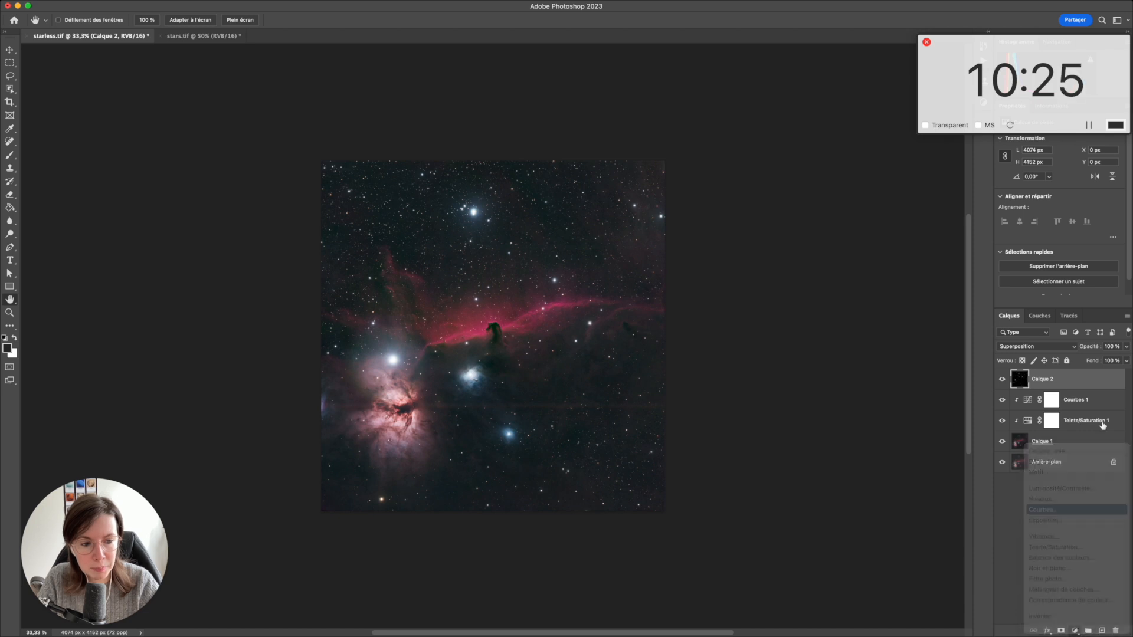
pyautogui.press('super+alt+g')
pyautogui.moveTo(1076, 203); pyautogui.dragTo(1077, 215)
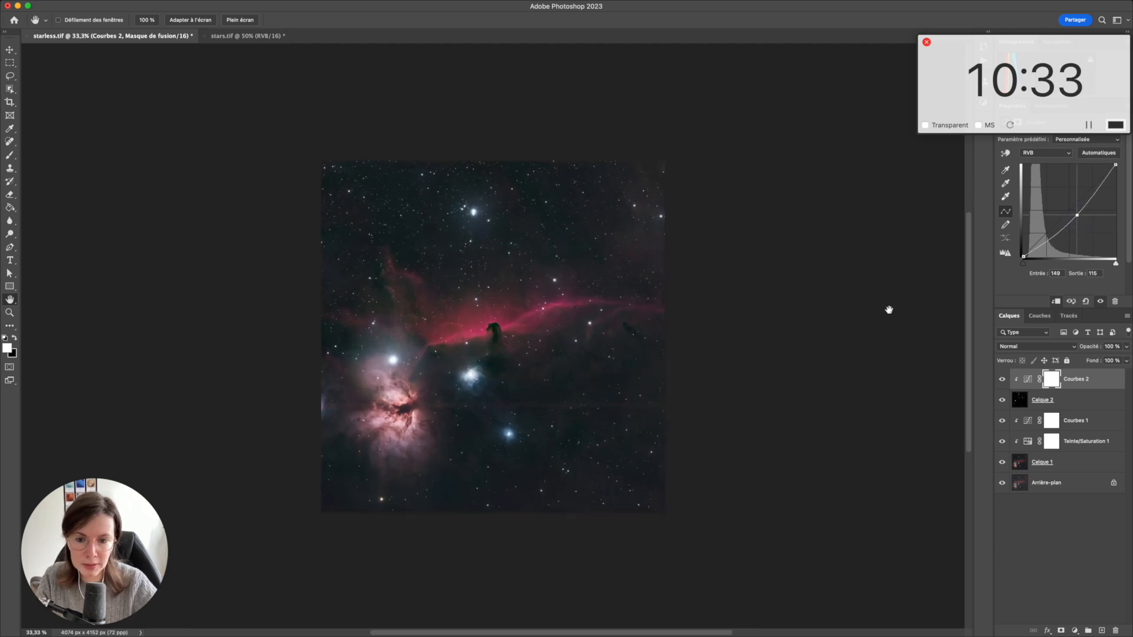
# Step: Flatten all layers of starless.tif into the background and duplicate the flattened layer
pyautogui.keyDown('shift'); pyautogui.click(1066, 489); pyautogui.keyUp('shift')
pyautogui.rightClick(1062, 486)
pyautogui.click(995, 595)
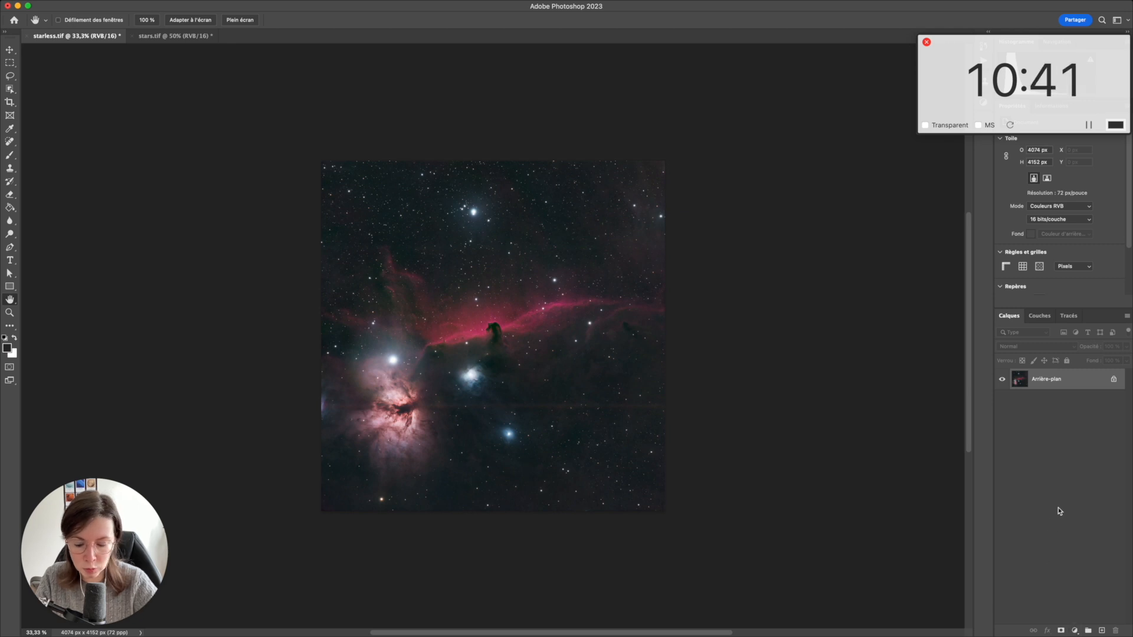
pyautogui.press('super+j')
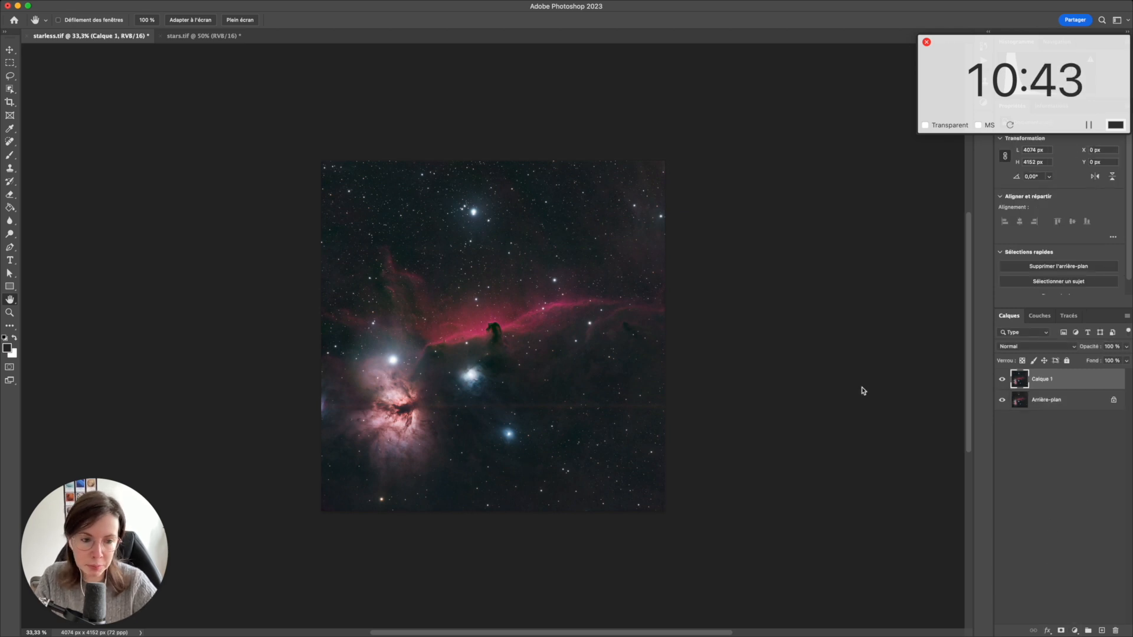
# Step: Open the duplicated layer in the Camera Raw filter and darken the sky background on the point curve to input 30, output 28
pyautogui.press('super+shift+a')
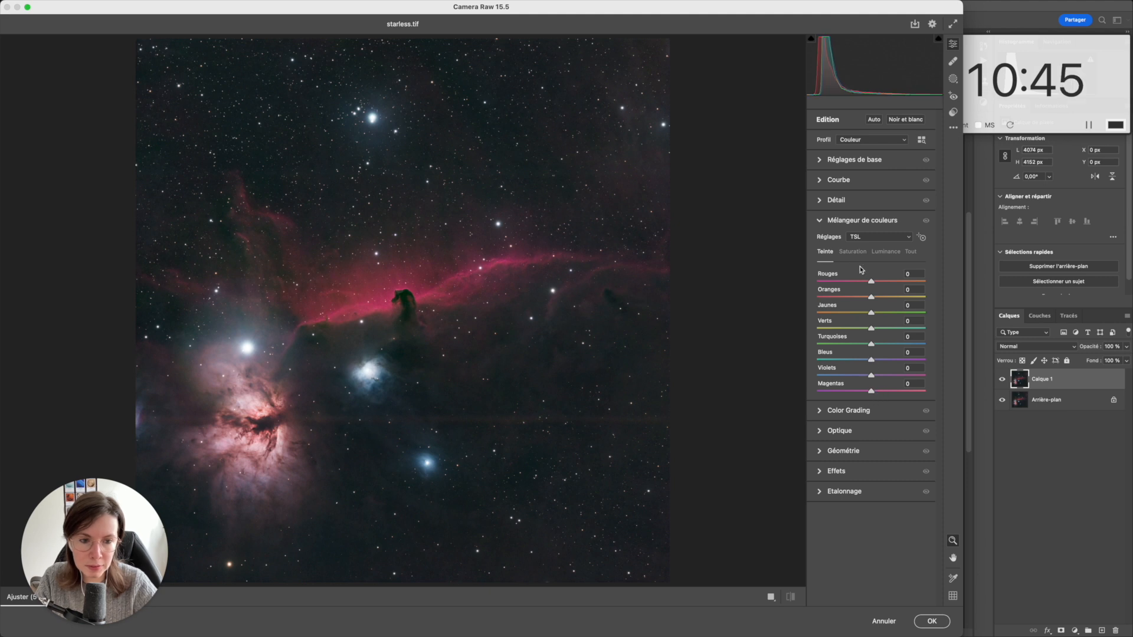
pyautogui.click(836, 182)
pyautogui.press('super+minus')
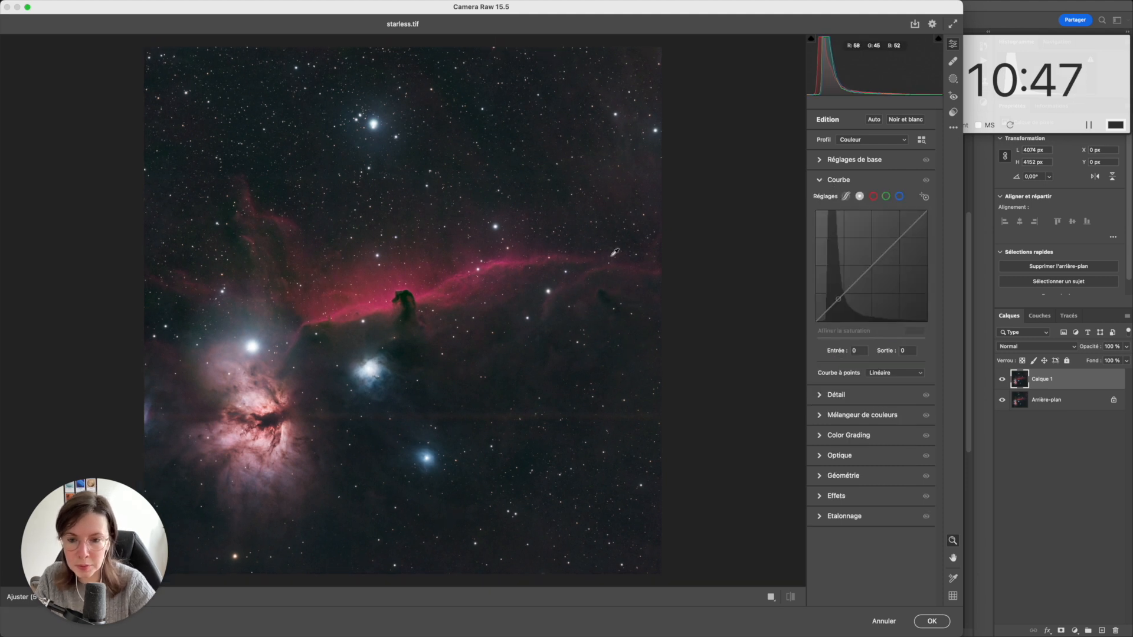
pyautogui.press('super+minus')
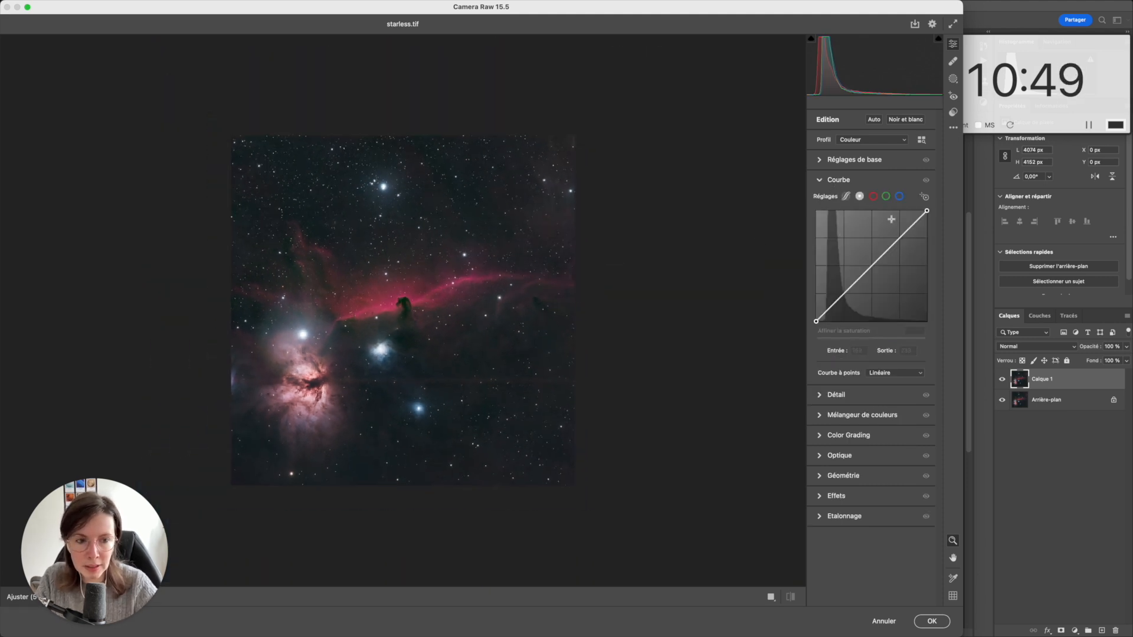
pyautogui.click(925, 197)
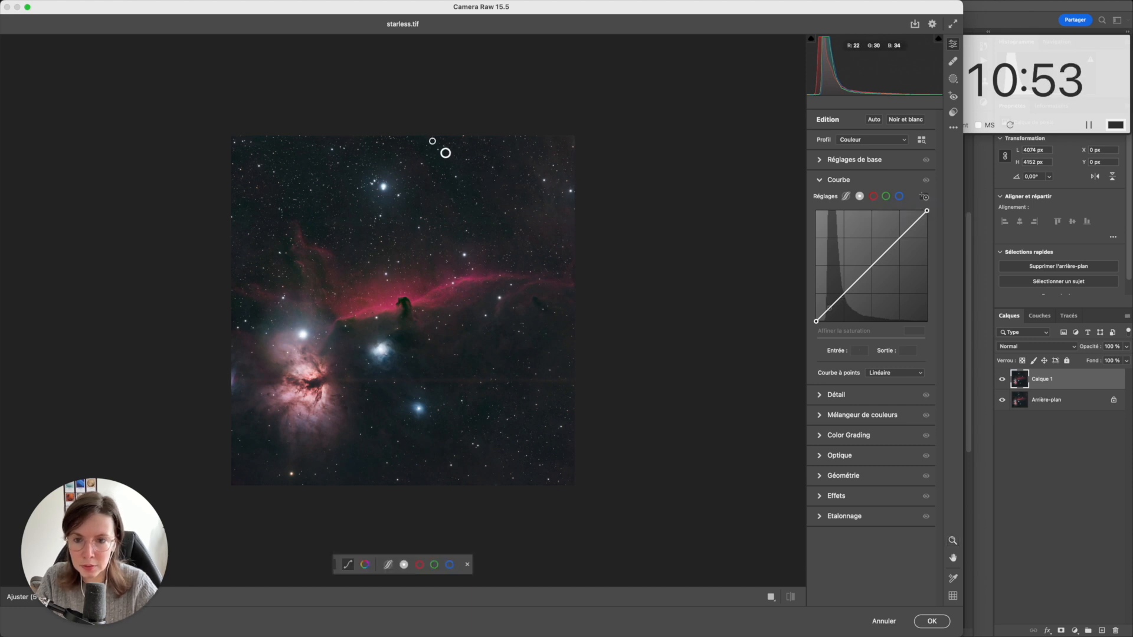
pyautogui.click(431, 142)
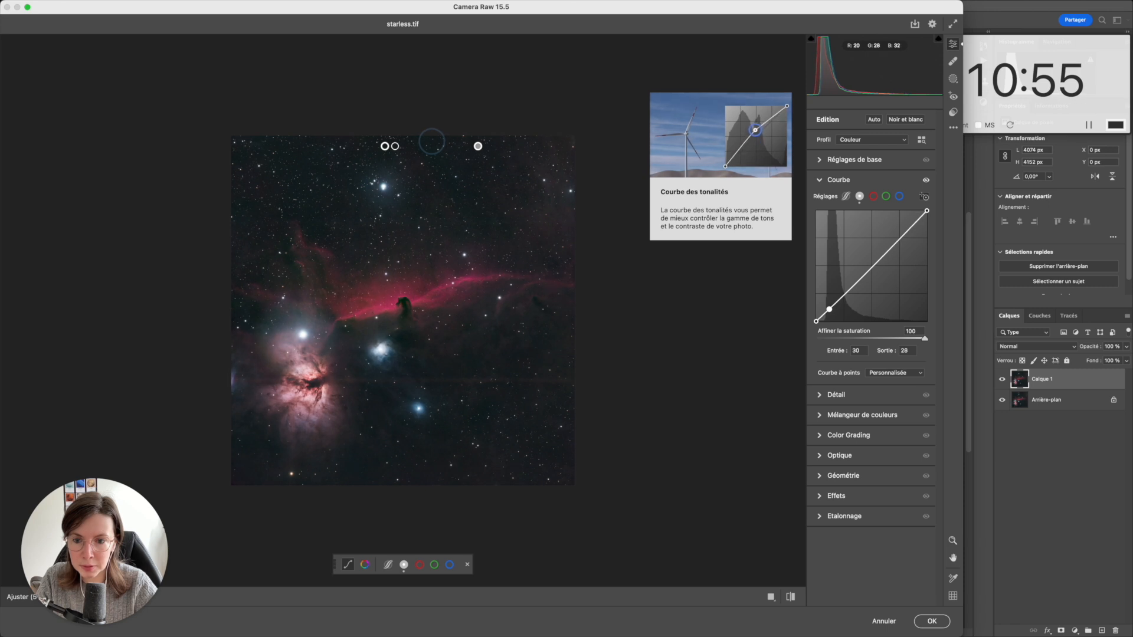
# Step: Brighten the red nebula on the point curve to input 72, output 79, add a point at input 44, output 45, and apply the filter
pyautogui.moveTo(434, 295); pyautogui.dragTo(440, 295)
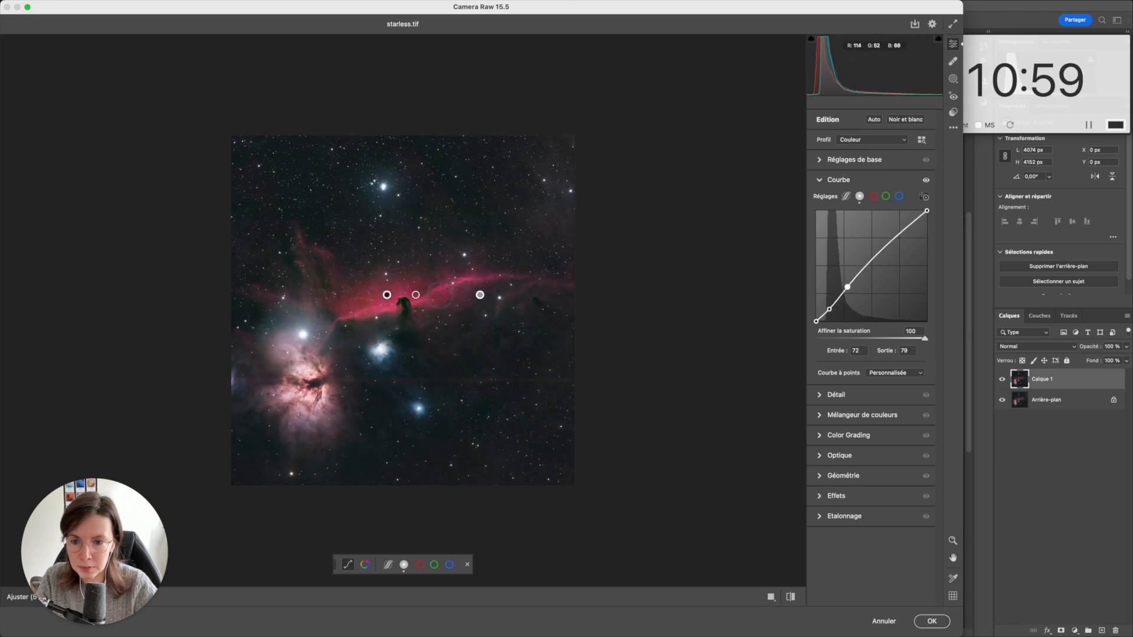
pyautogui.click(299, 254)
pyautogui.moveTo(298, 254); pyautogui.dragTo(298, 254)
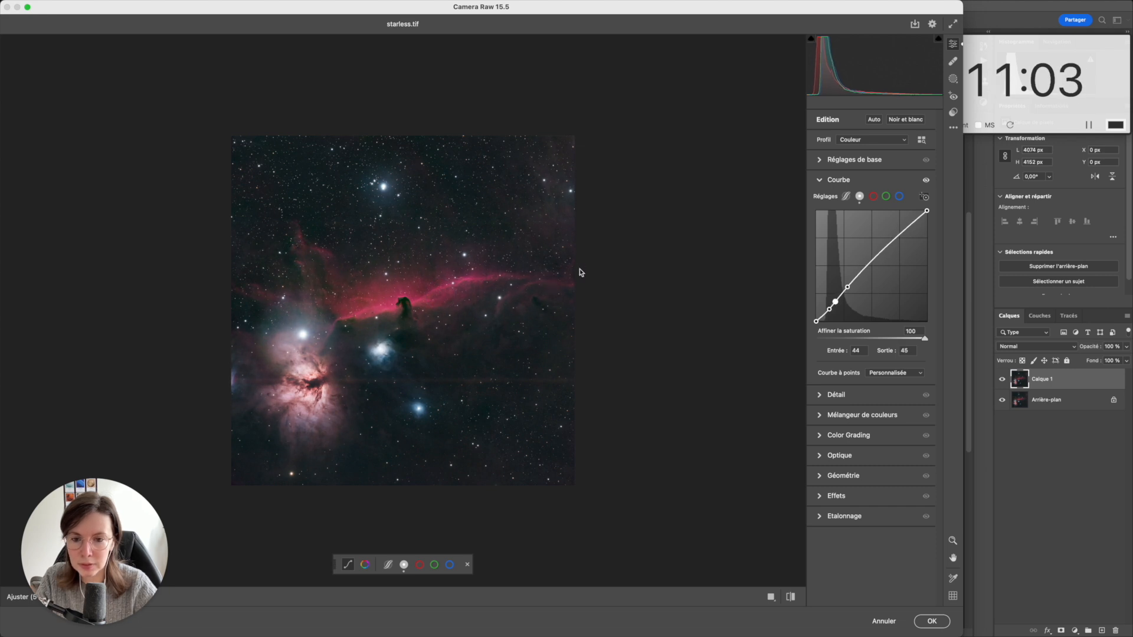
pyautogui.moveTo(926, 185); pyautogui.dragTo(926, 185)
pyautogui.click(934, 621)
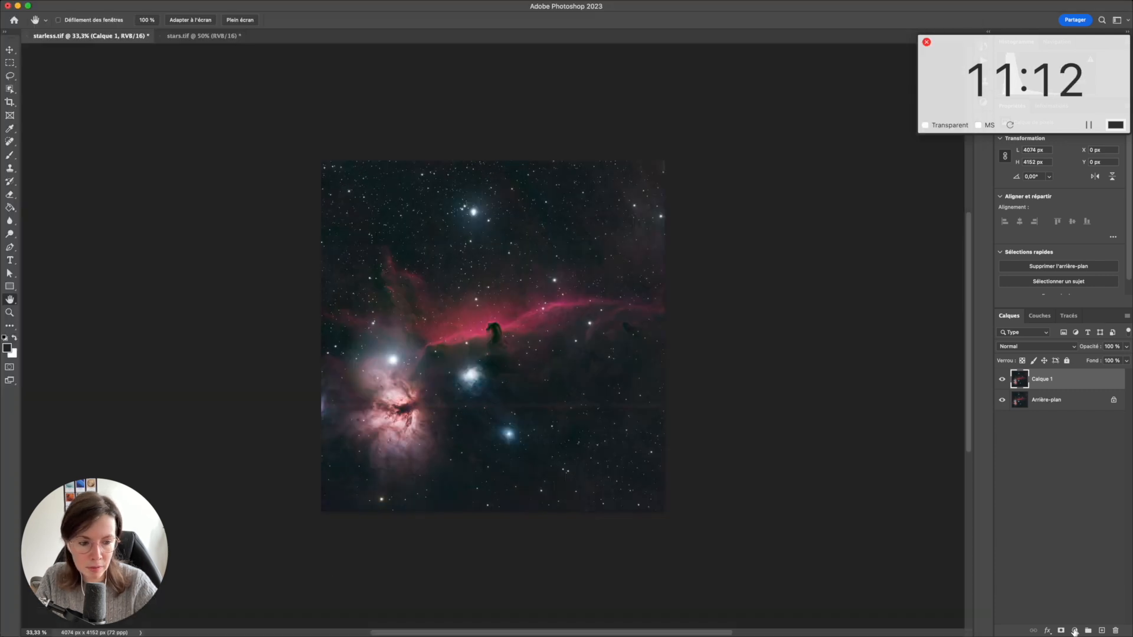
# Step: Add a Selective Color adjustment clipped to the duplicated layer, with Reds at cyan -75, magenta -1 and black -17
pyautogui.click(1075, 630)
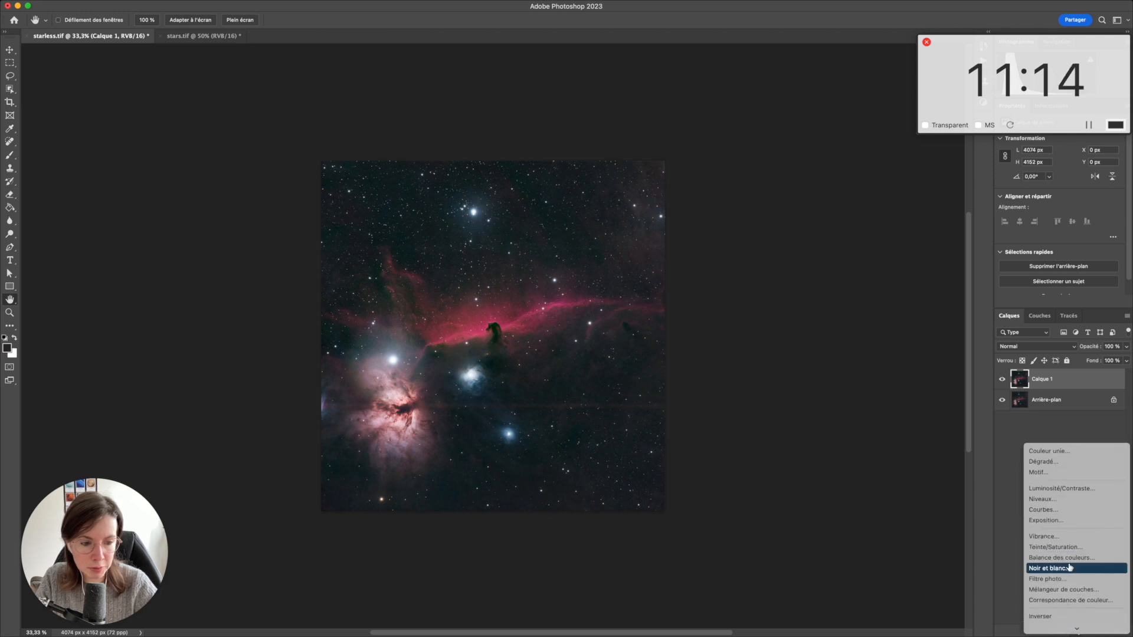
pyautogui.click(1067, 435)
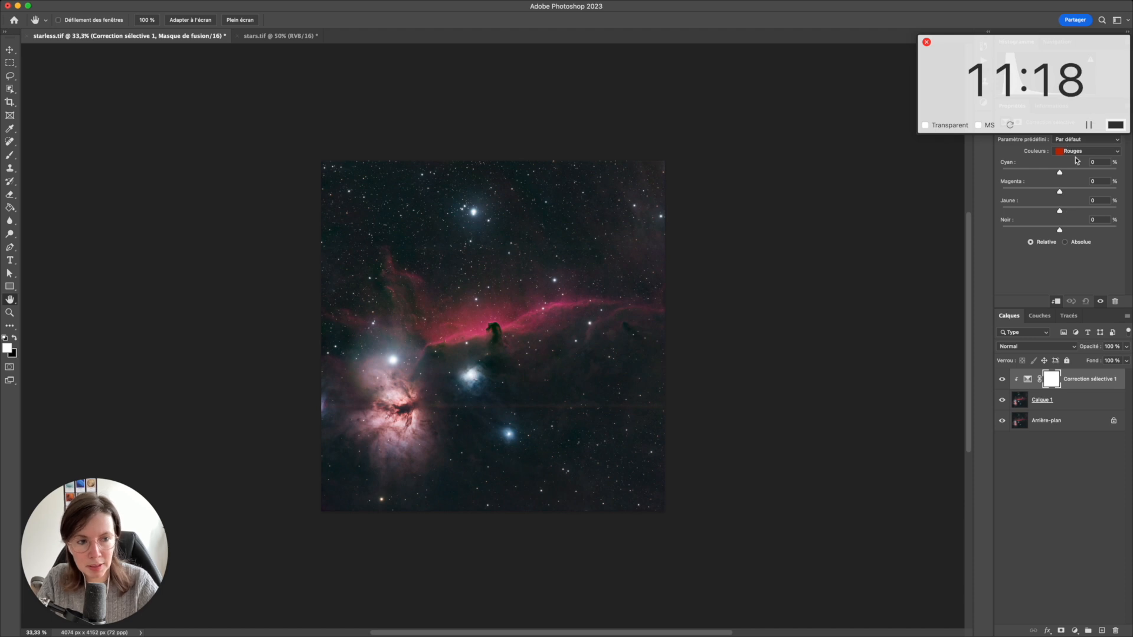
pyautogui.moveTo(1060, 173)
pyautogui.mouseDown()
pyautogui.moveTo(1089, 173)
pyautogui.moveTo(1013, 171)
pyautogui.moveTo(1096, 175)
pyautogui.moveTo(1016, 174)
pyautogui.moveTo(1089, 193)
pyautogui.moveTo(1060, 193)
pyautogui.mouseUp()
pyautogui.moveTo(1060, 231)
pyautogui.mouseDown()
pyautogui.moveTo(1074, 231)
pyautogui.moveTo(1051, 231)
pyautogui.mouseUp()
pyautogui.moveTo(1055, 231); pyautogui.dragTo(1049, 230)
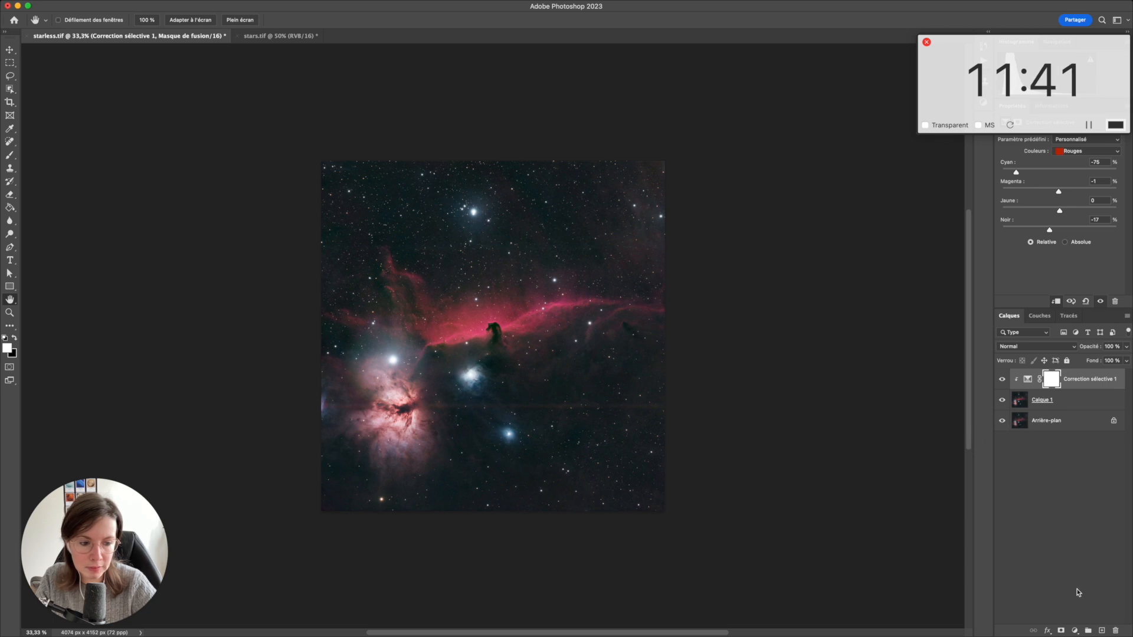
# Step: Add a clipped Curves adjustment that lifts the highlights slightly and raises the shadows to input 73, output 77
pyautogui.click(1075, 630)
pyautogui.click(1068, 530)
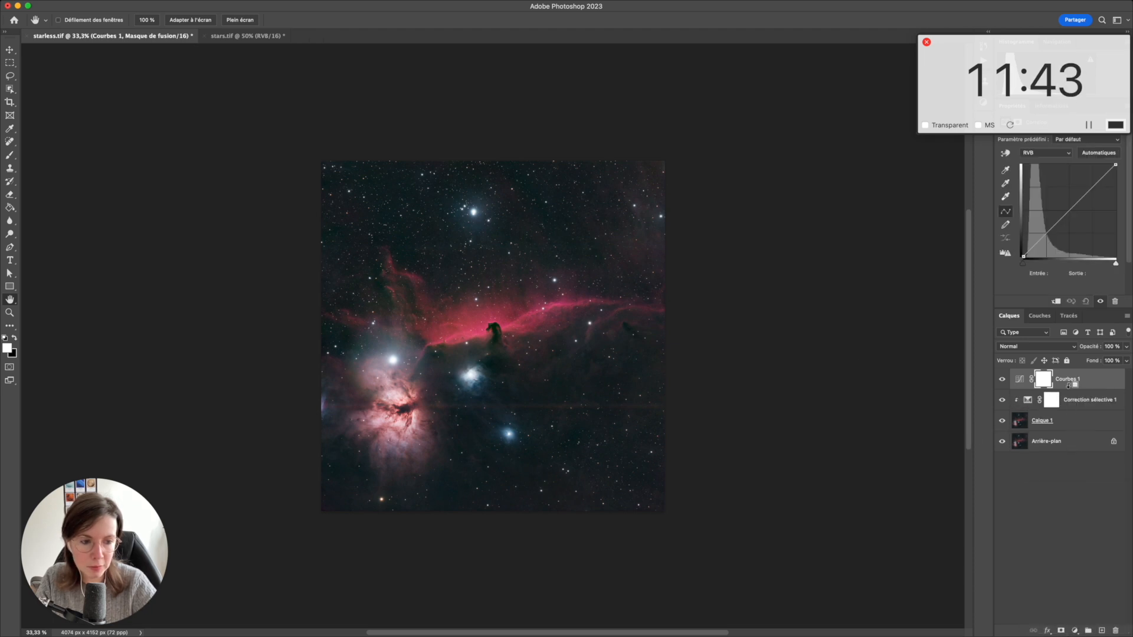
pyautogui.moveTo(1084, 197); pyautogui.dragTo(1084, 192)
pyautogui.moveTo(1047, 231); pyautogui.dragTo(1050, 229)
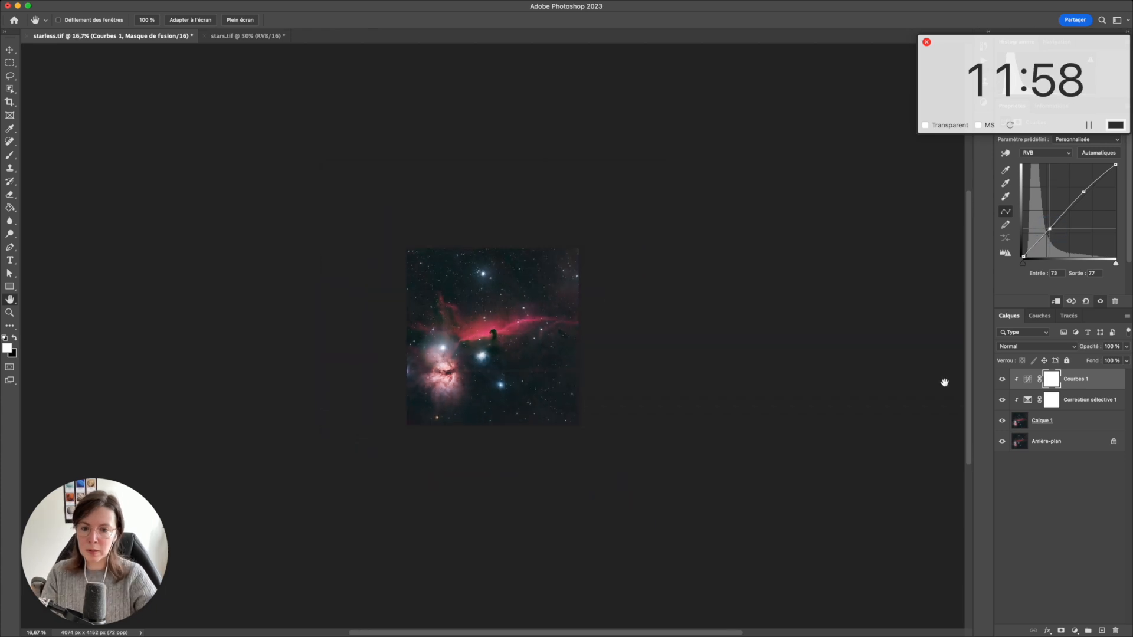
pyautogui.press('super+plus')
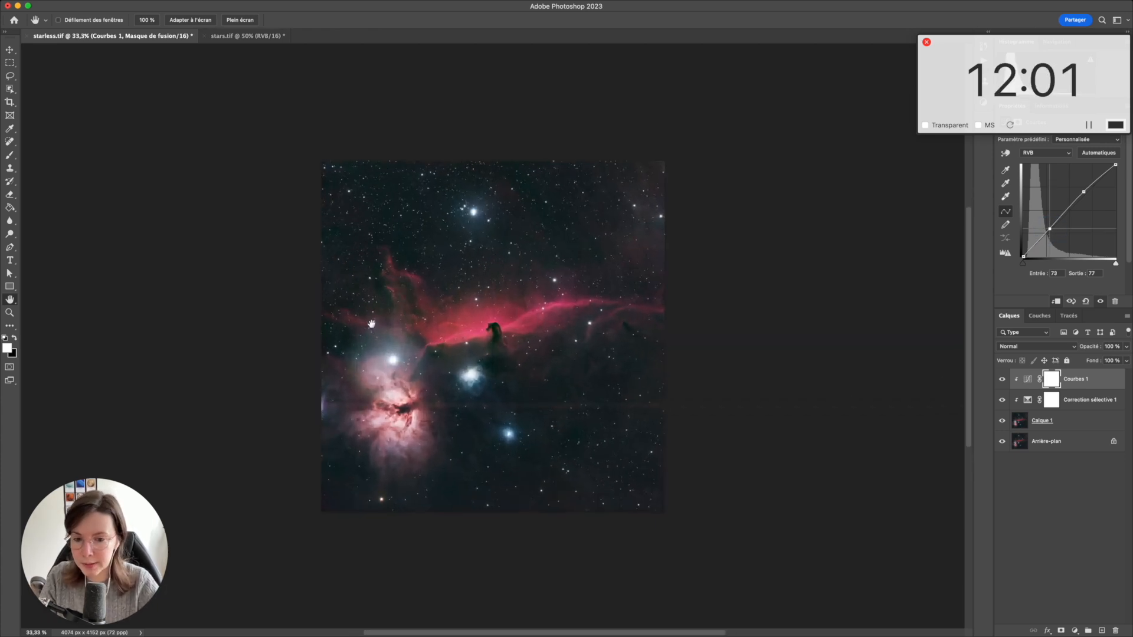
# Step: Flatten the adjustments, the duplicated layer and the background into a single background layer
pyautogui.keyDown('shift'); pyautogui.click(1060, 445); pyautogui.keyUp('shift')
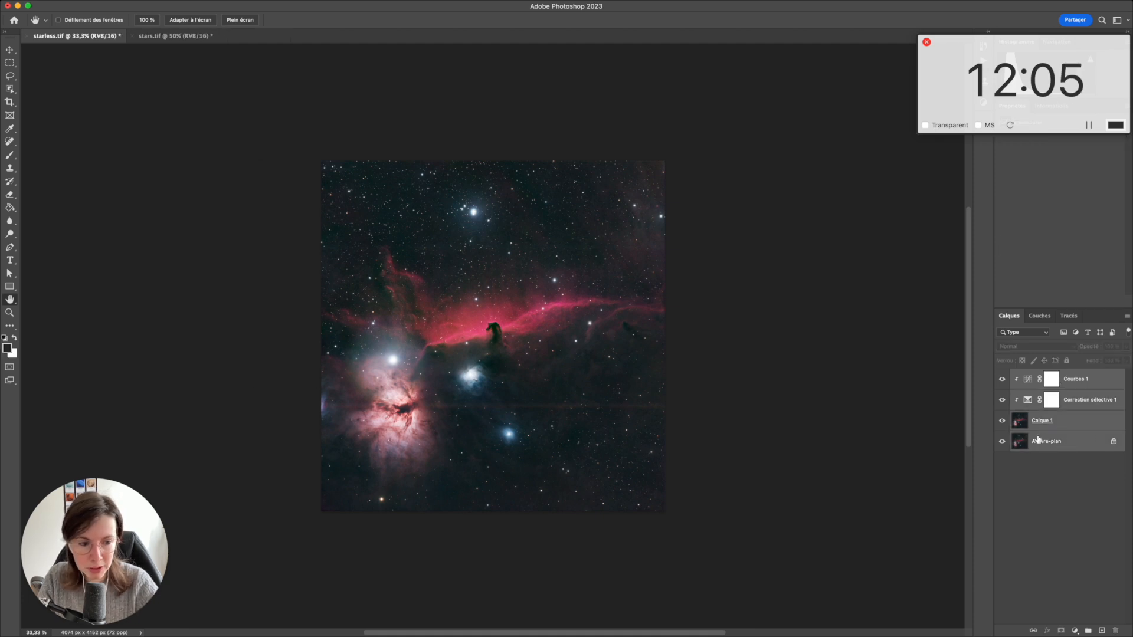
pyautogui.rightClick(1044, 439)
pyautogui.click(974, 544)
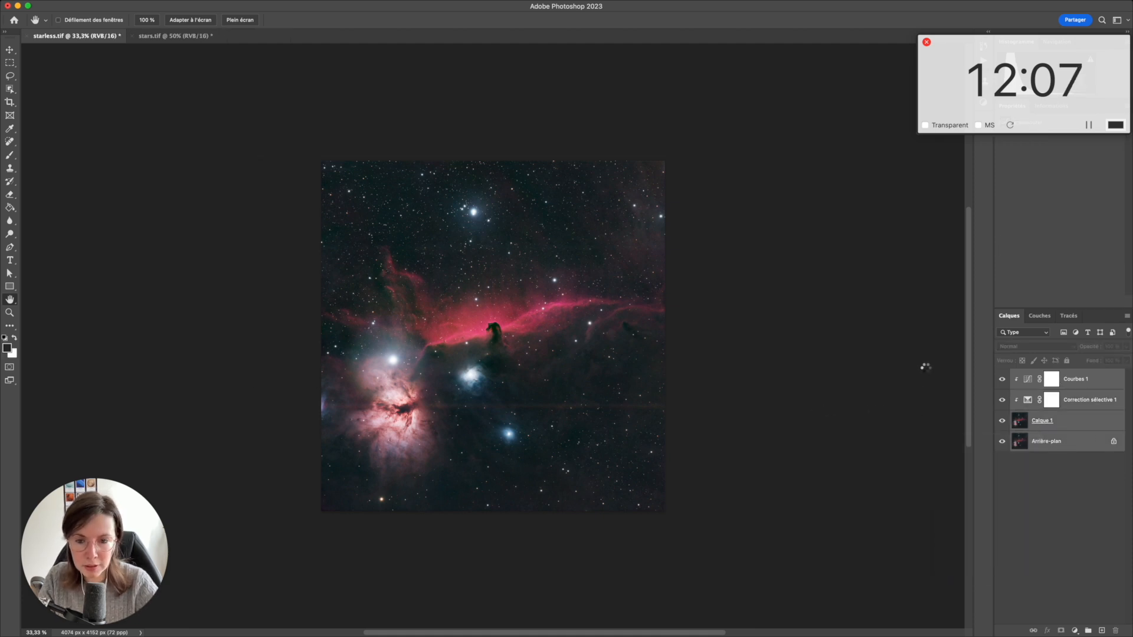
# Step: Examine the noise and detail around the Horsehead and in the sky above it at 200%
pyautogui.press('super+plus')
pyautogui.press('super+plus')
pyautogui.press('super+plus')
pyautogui.press('super+plus')
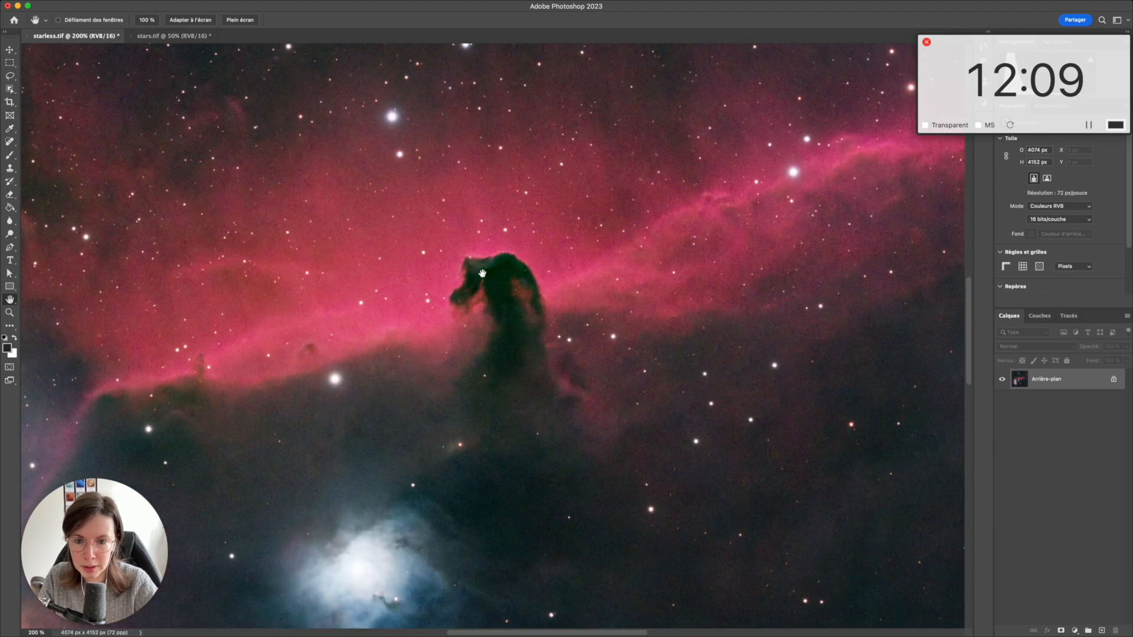
pyautogui.moveTo(603, 127); pyautogui.dragTo(544, 363)
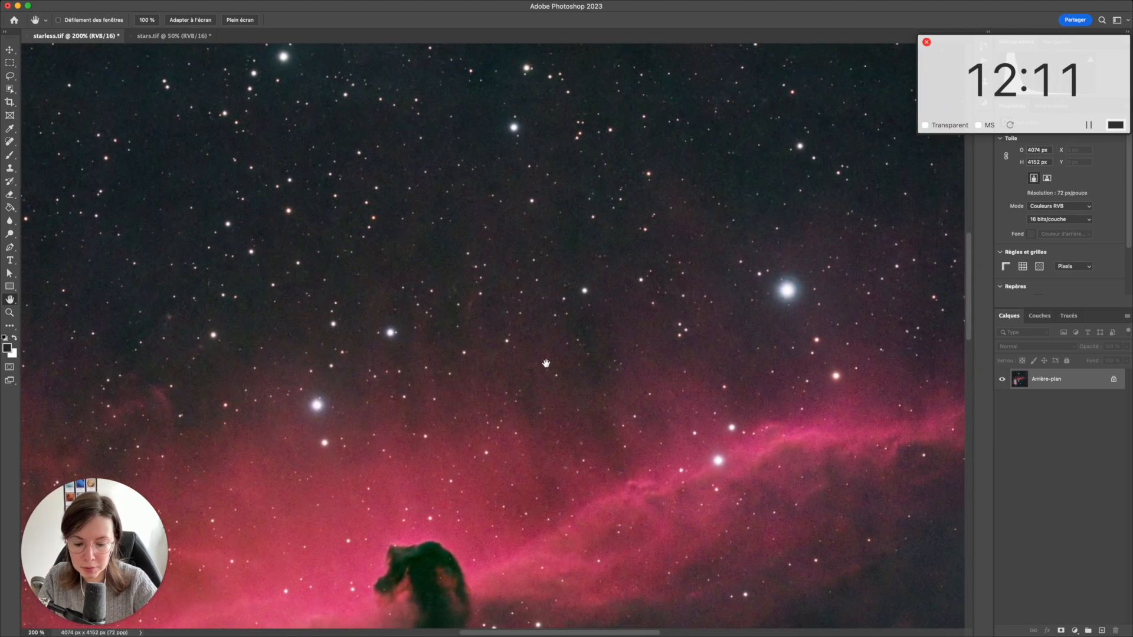
pyautogui.press('super+minus')
pyautogui.press('super+minus')
pyautogui.press('super+minus')
pyautogui.press('super+minus')
pyautogui.press('super+minus')
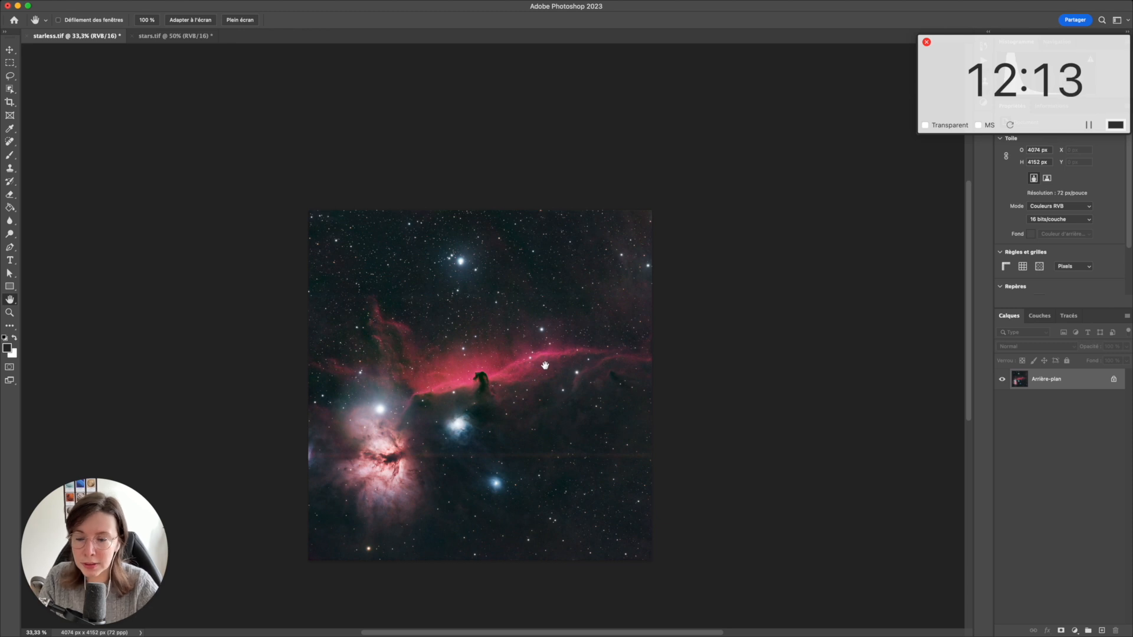
pyautogui.moveTo(547, 364); pyautogui.dragTo(547, 354)
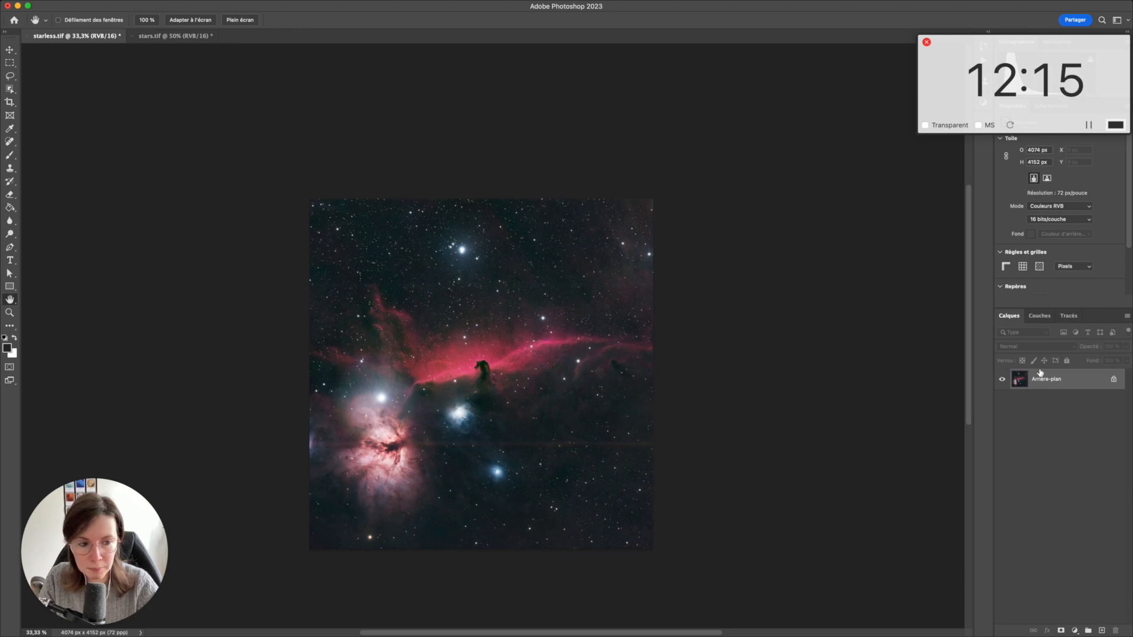
# Step: Apply RC-Astro NoiseXTerminator noise reduction to the flattened image
pyautogui.click(288, 6)
pyautogui.moveTo(360, 226)
pyautogui.moveTo(359, 248)
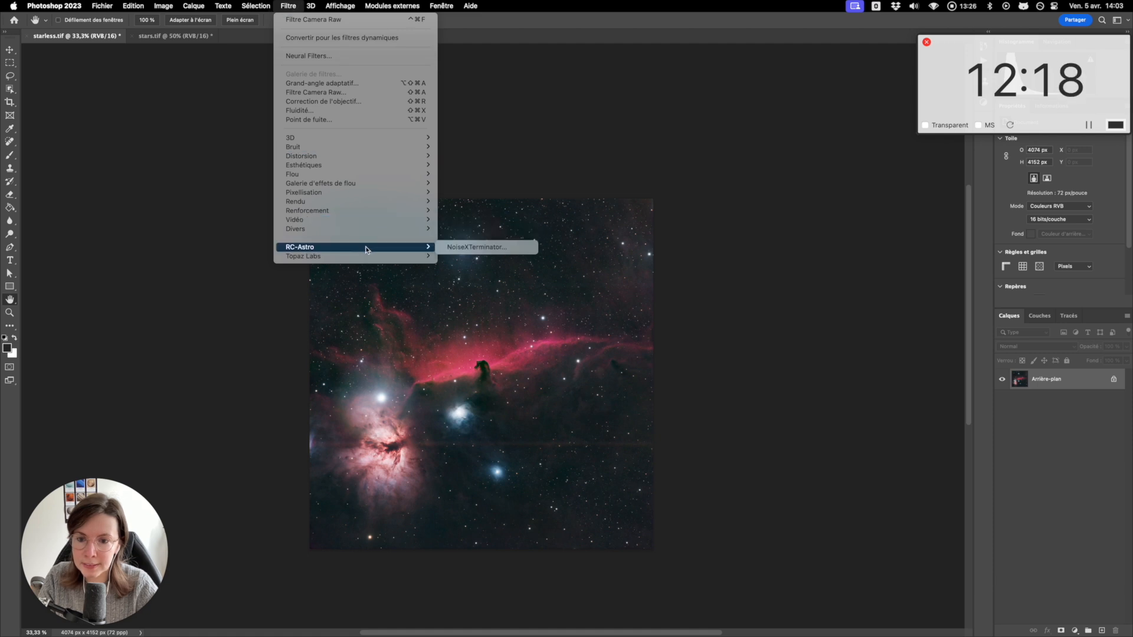
pyautogui.click(473, 248)
pyautogui.moveTo(599, 146); pyautogui.dragTo(834, 232)
pyautogui.click(877, 250)
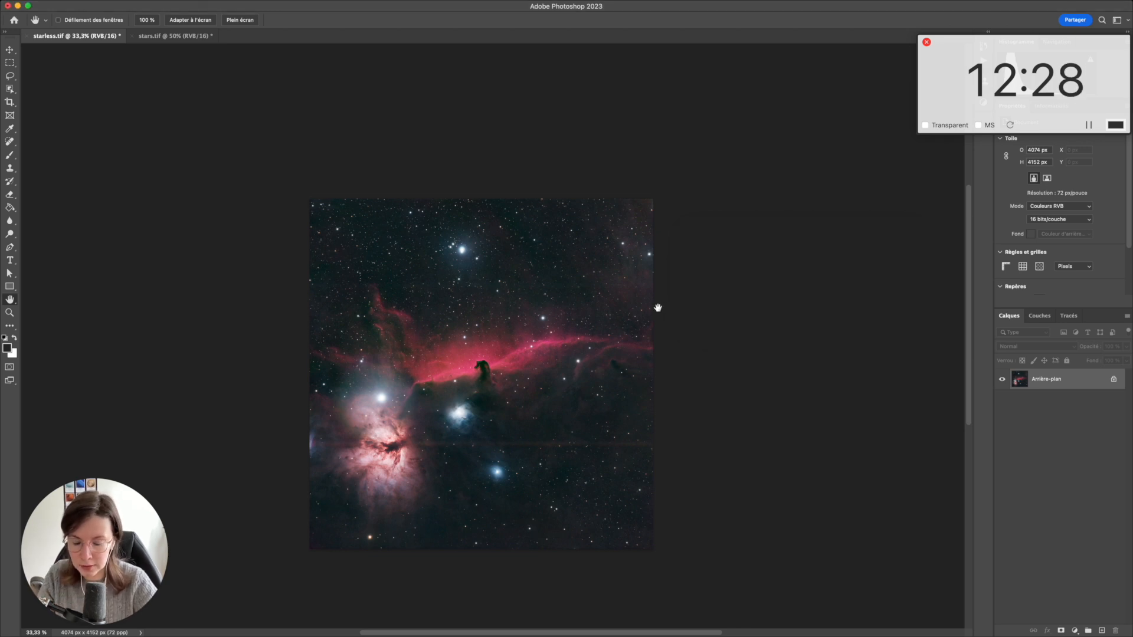
# Step: Check the noise reduction in the nebula and star field around the Horsehead at 200%
pyautogui.press('super+plus')
pyautogui.press('super+plus')
pyautogui.press('super+plus')
pyautogui.press('super+plus')
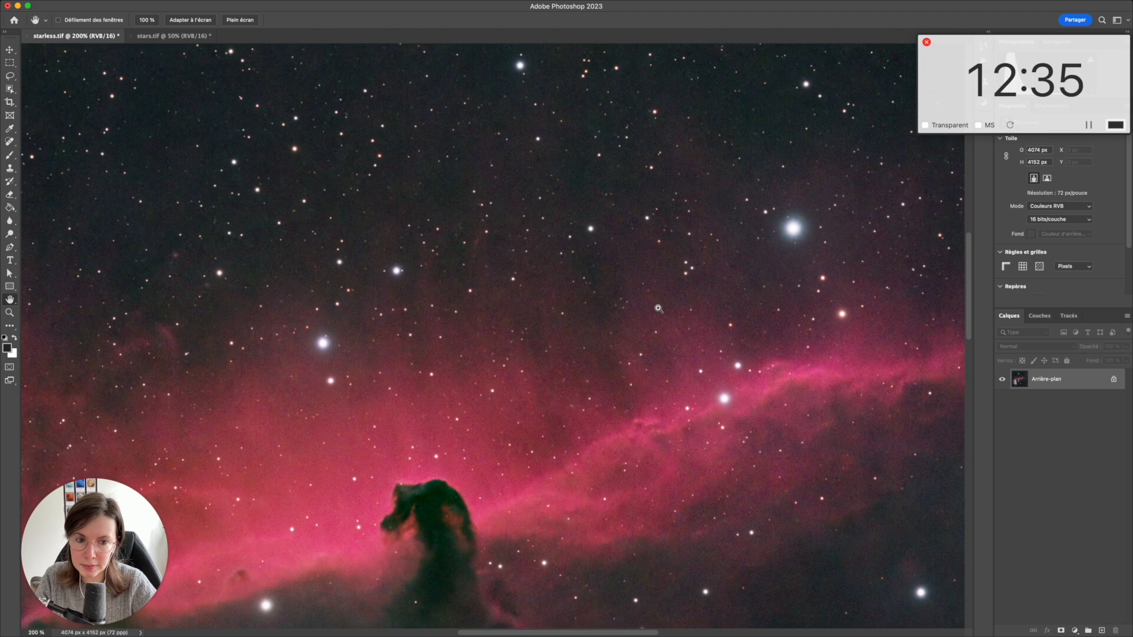
pyautogui.press('super+minus')
pyautogui.press('super+minus')
pyautogui.press('super+minus')
pyautogui.press('super+minus')
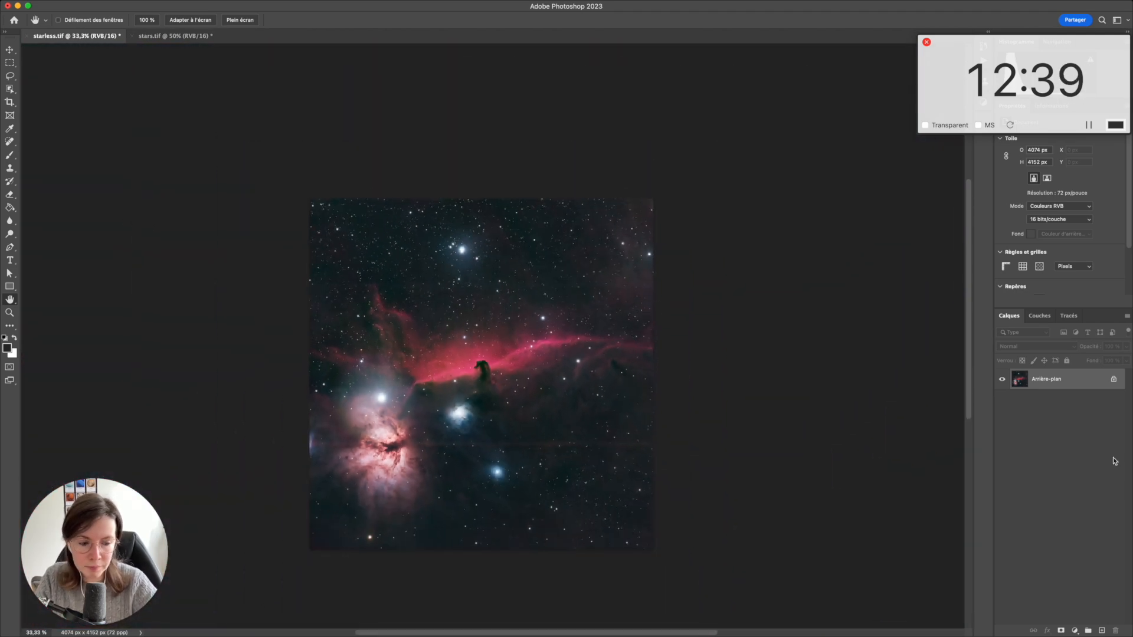
# Step: Add a clipped Vibrance adjustment with vibrance +23, saturation -3 and 79% opacity, and stop the timer
pyautogui.click(1075, 631)
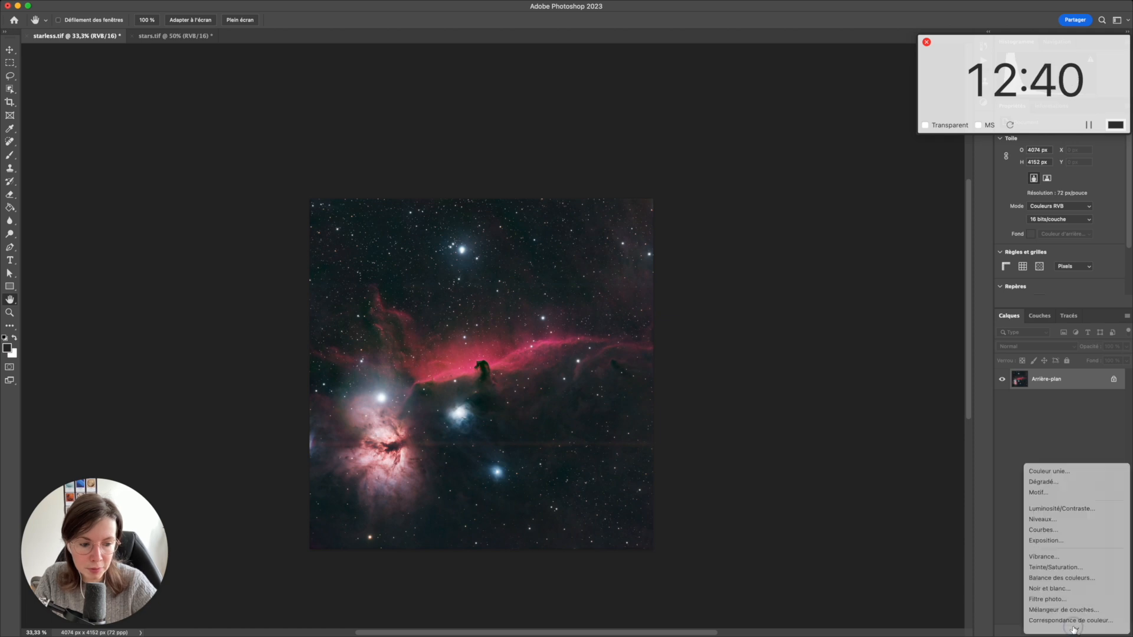
pyautogui.click(1057, 548)
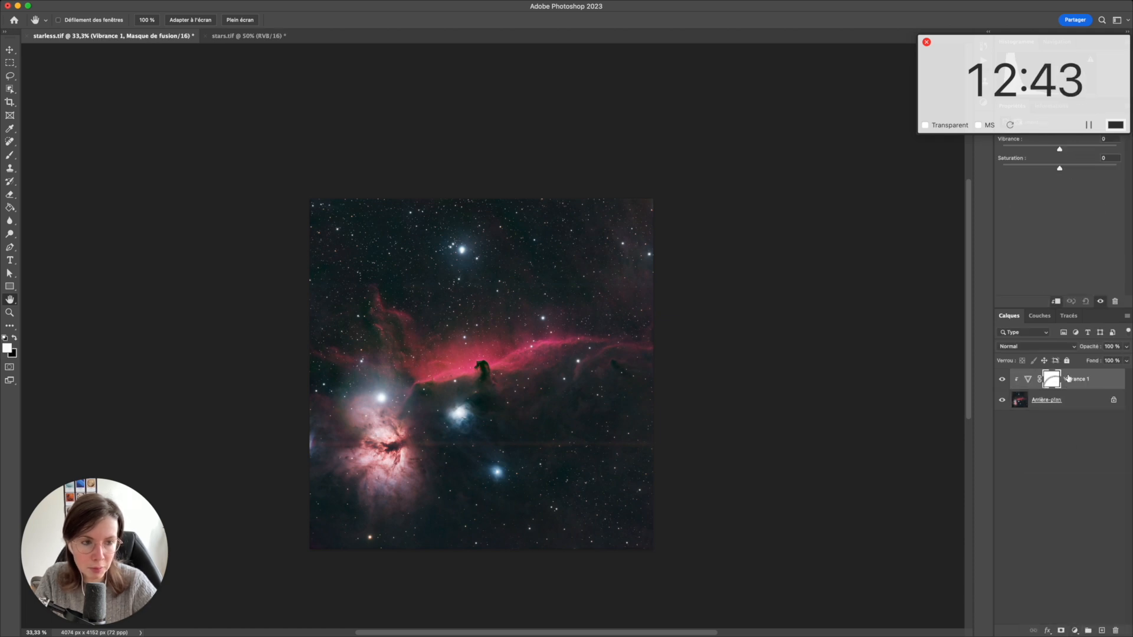
pyautogui.moveTo(1060, 168)
pyautogui.mouseDown()
pyautogui.moveTo(1070, 170)
pyautogui.moveTo(1063, 150)
pyautogui.moveTo(1073, 150)
pyautogui.moveTo(1058, 171)
pyautogui.mouseUp()
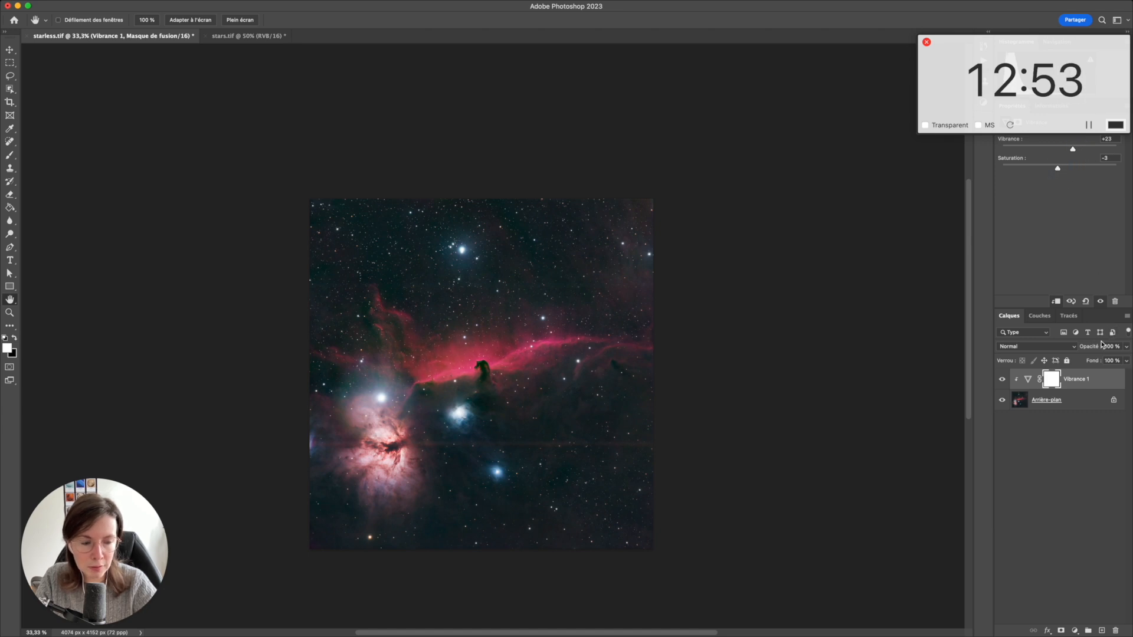
pyautogui.moveTo(1094, 347); pyautogui.dragTo(1079, 349)
pyautogui.press('super+minus')
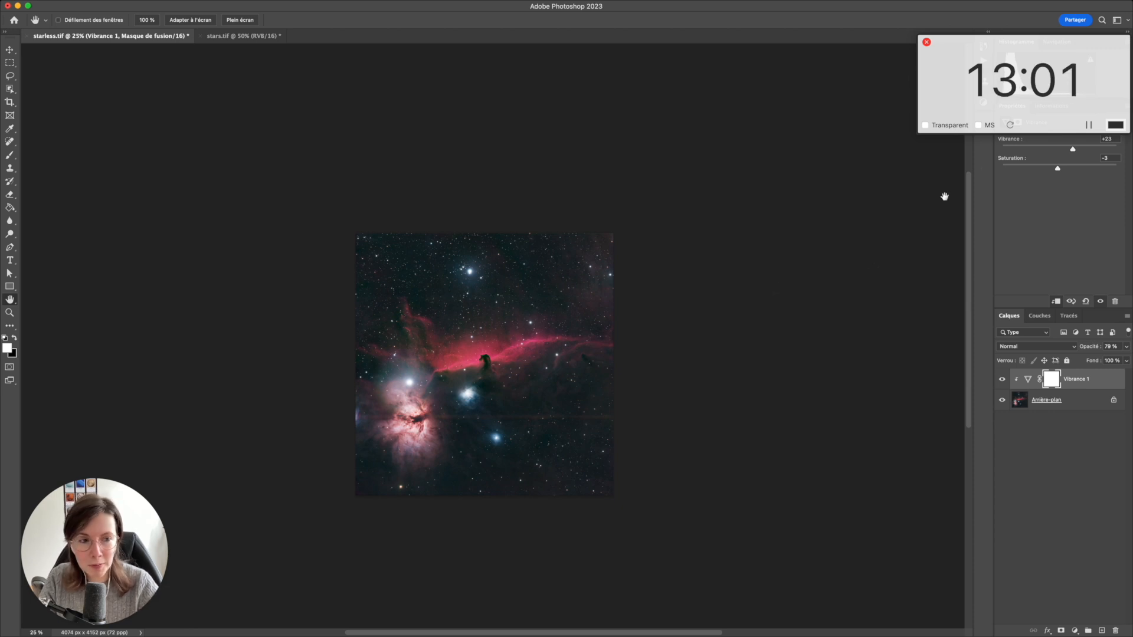
pyautogui.click(1089, 124)
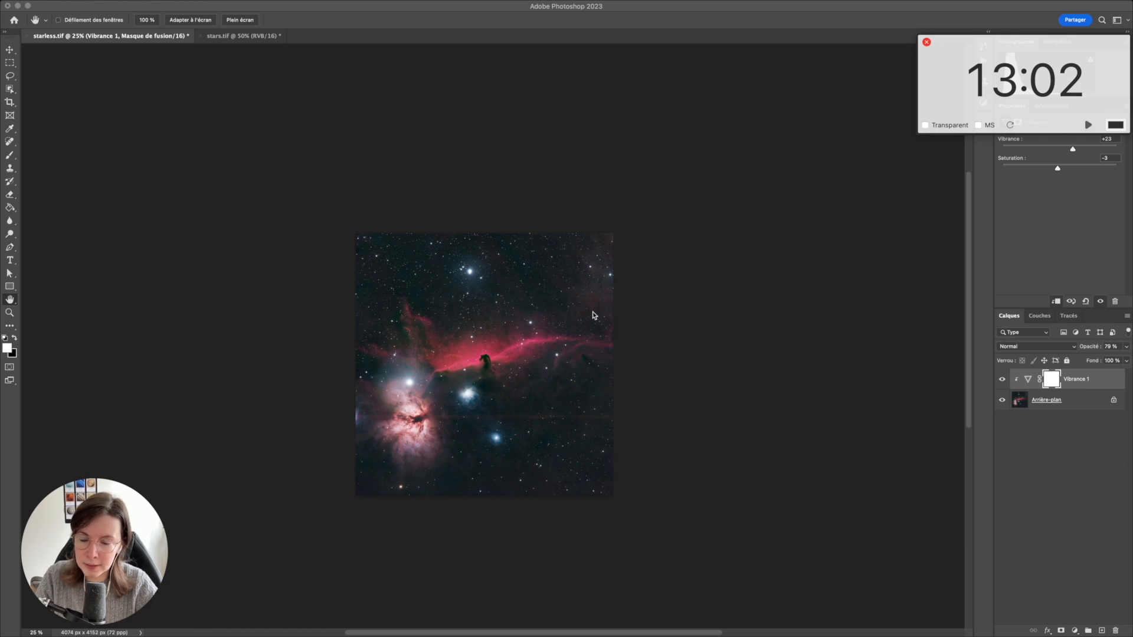
pyautogui.click(701, 282)
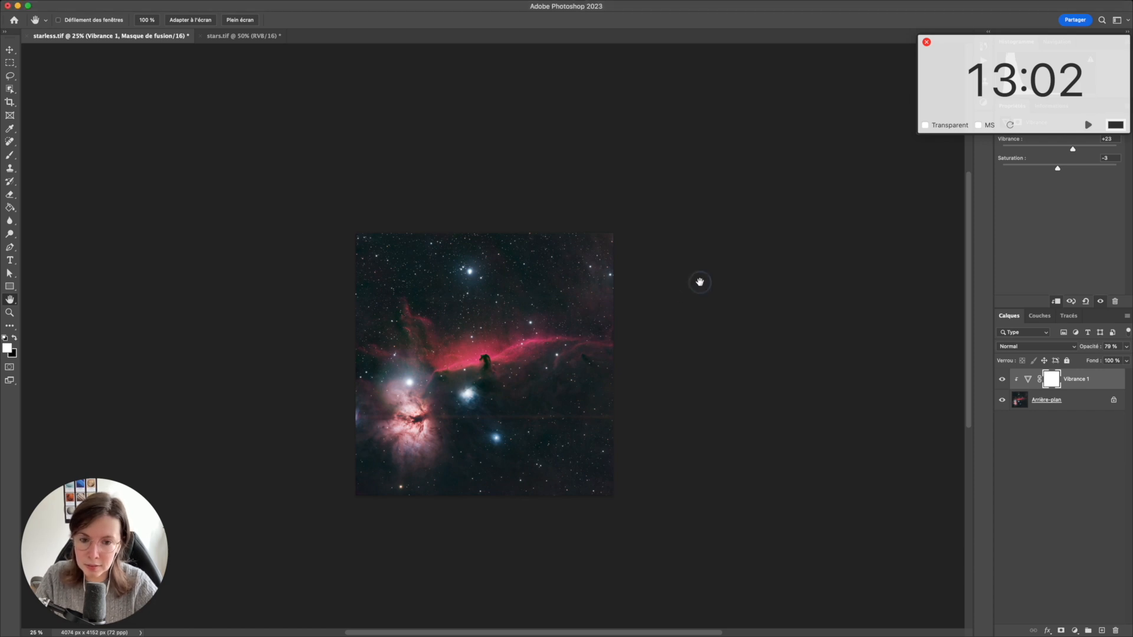
# Step: Switch to the browser and review the astronomy course page, from the sample photos to the training programme
pyautogui.press('super+Tab')
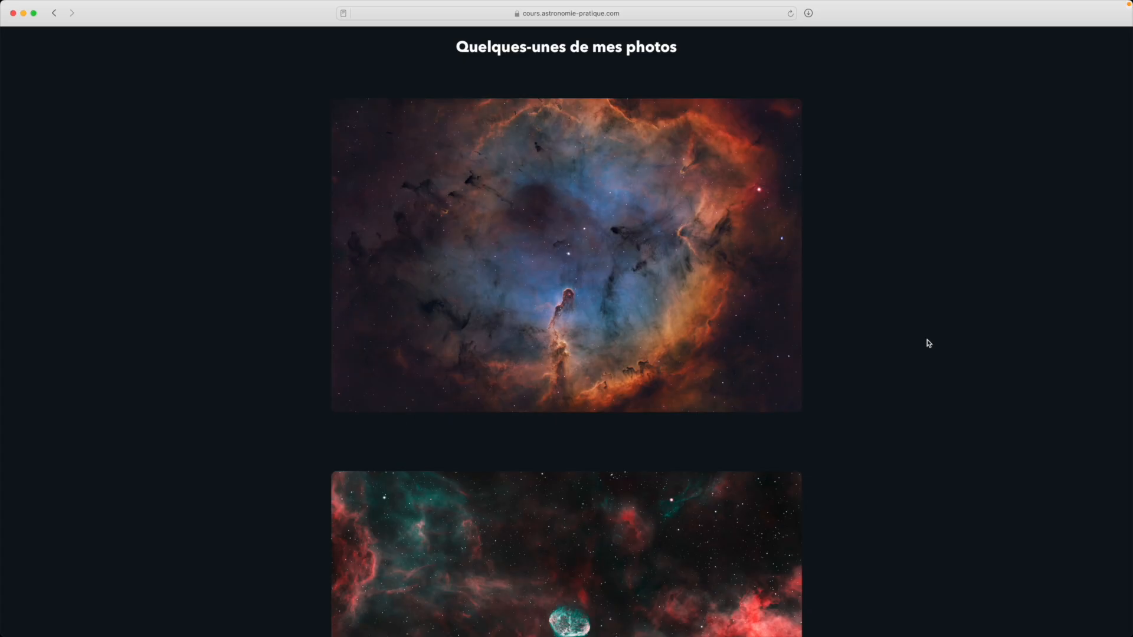
pyautogui.scroll(-10, 926, 341)
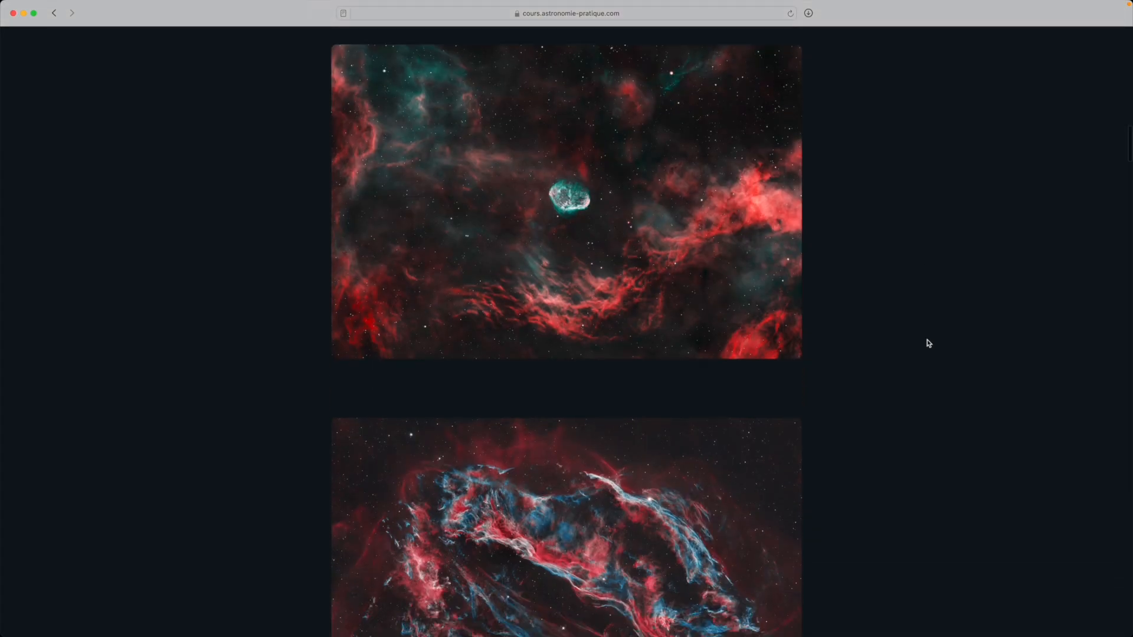
pyautogui.scroll(-15, 928, 343)
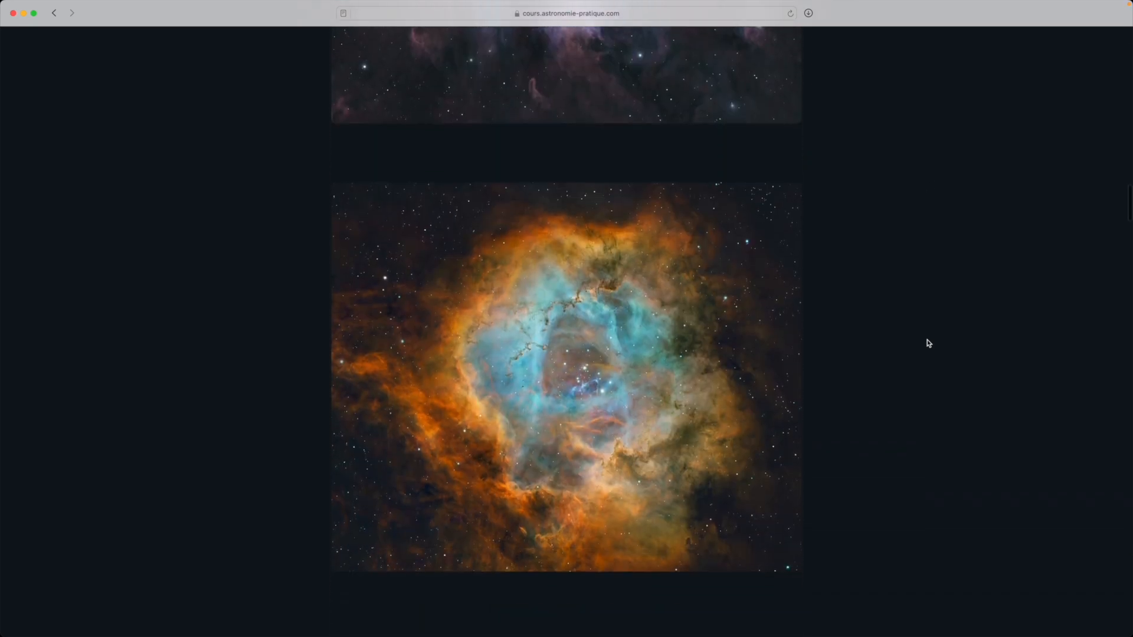
pyautogui.scroll(-15, 929, 343)
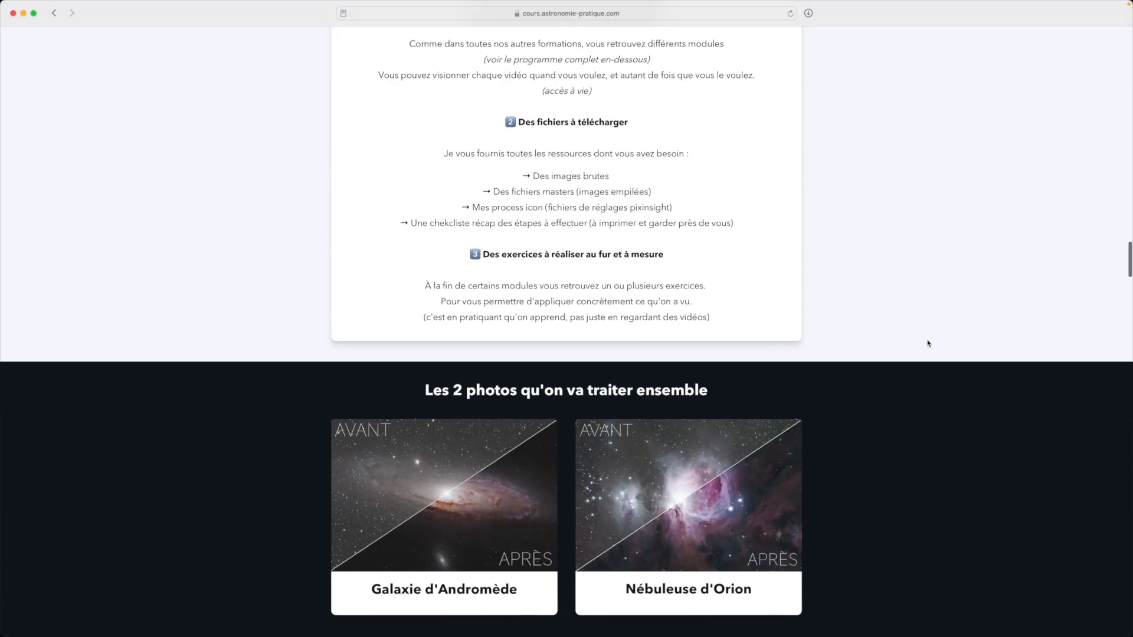
pyautogui.scroll(-10, 929, 343)
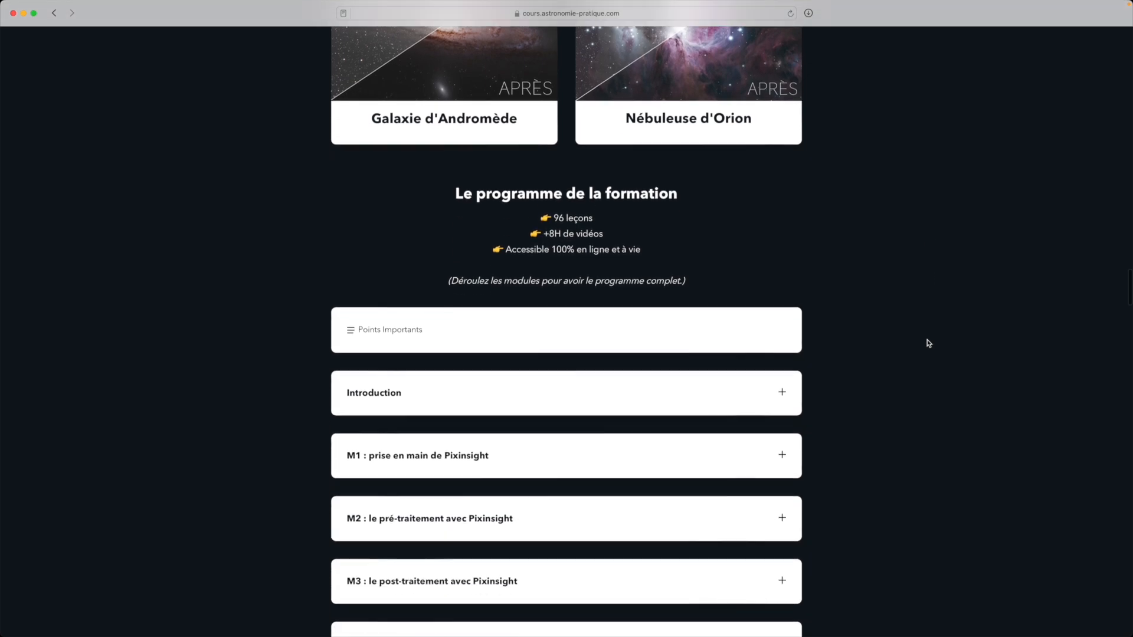
pyautogui.scroll(-5, 928, 343)
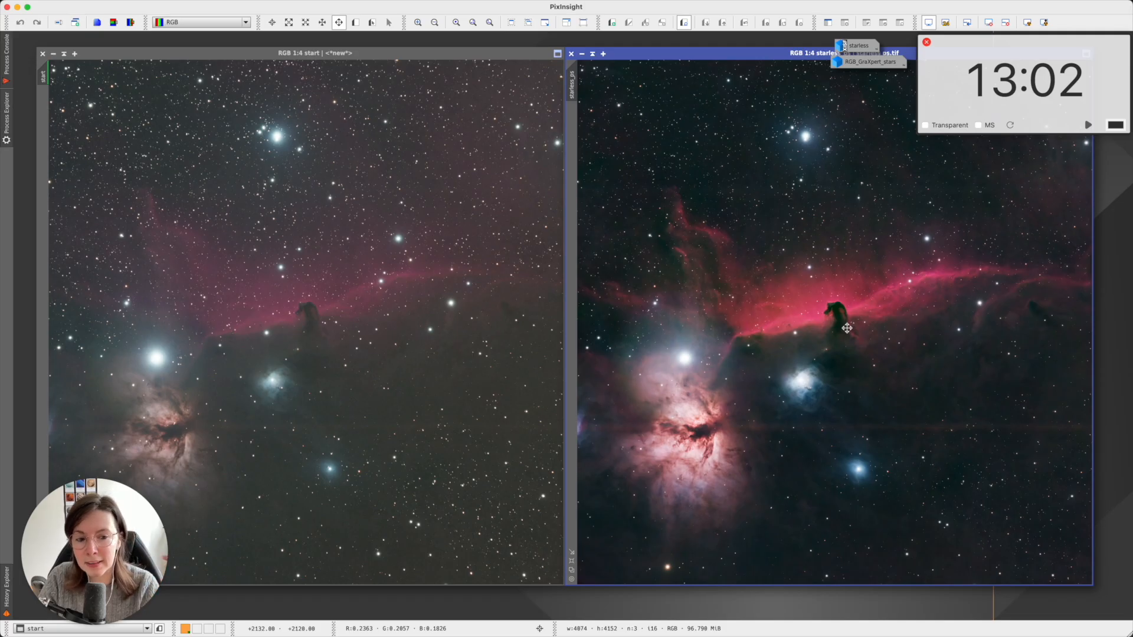